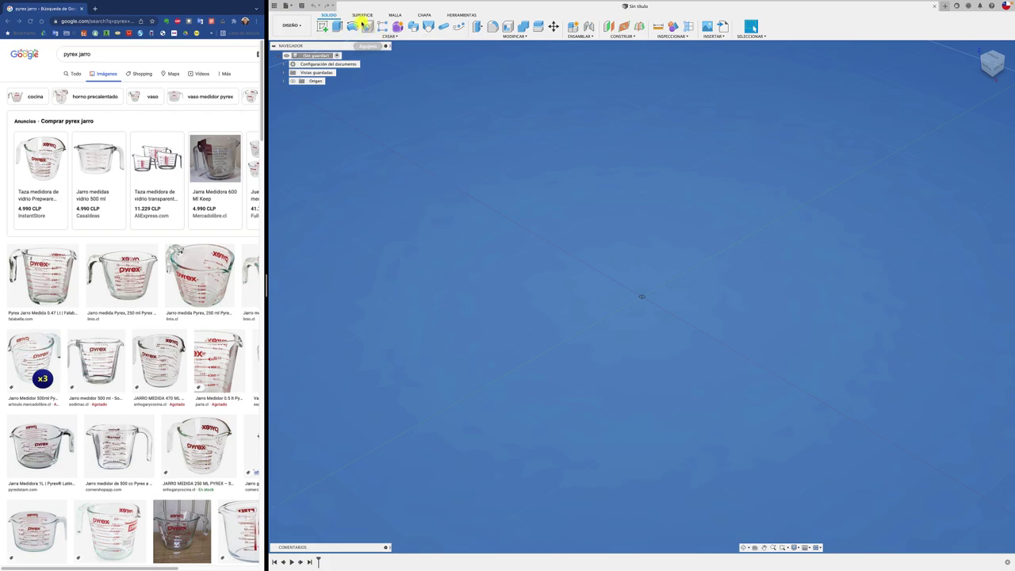
- Start a freeform T-spline form and show the origin axes and planes
{"action": "left_click", "coordinate": [363, 15]}
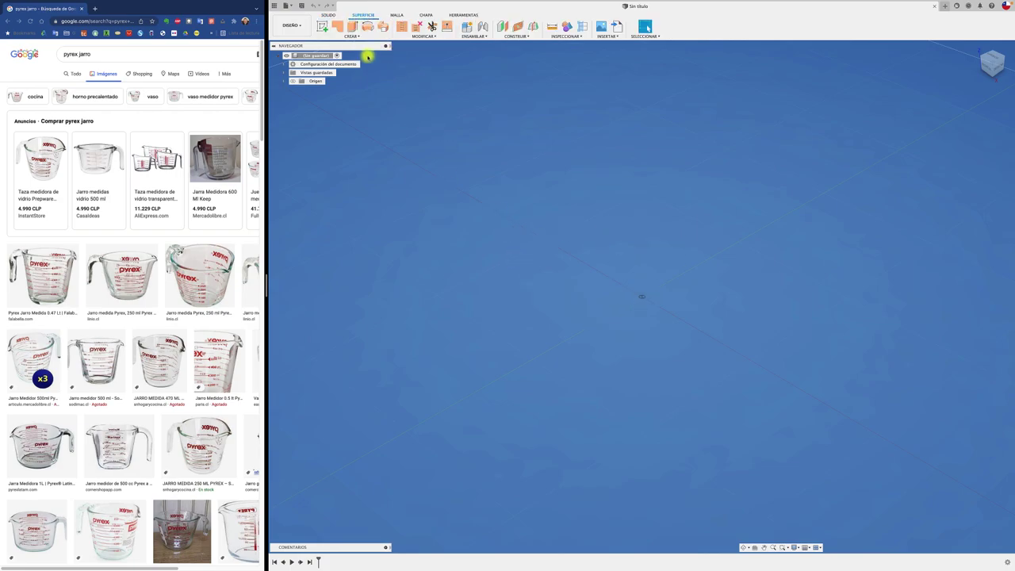
{"action": "left_click", "coordinate": [328, 16]}
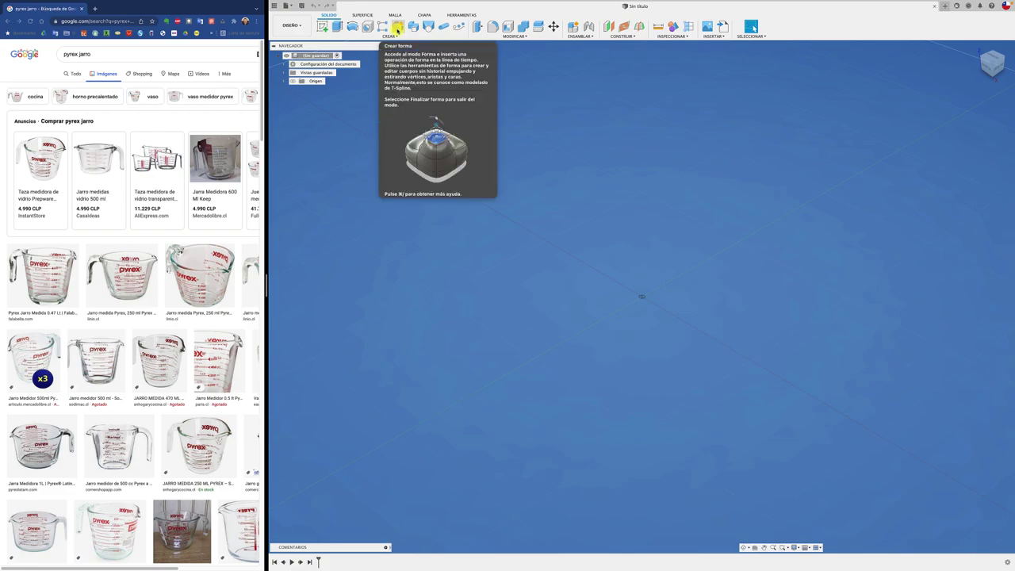
{"action": "left_click", "coordinate": [397, 29]}
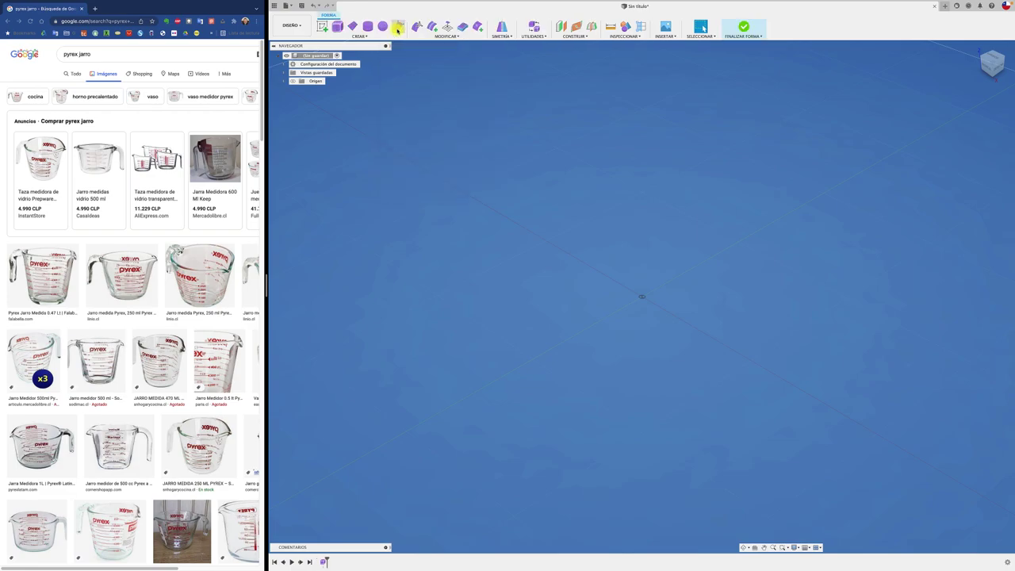
{"action": "left_click", "coordinate": [293, 80]}
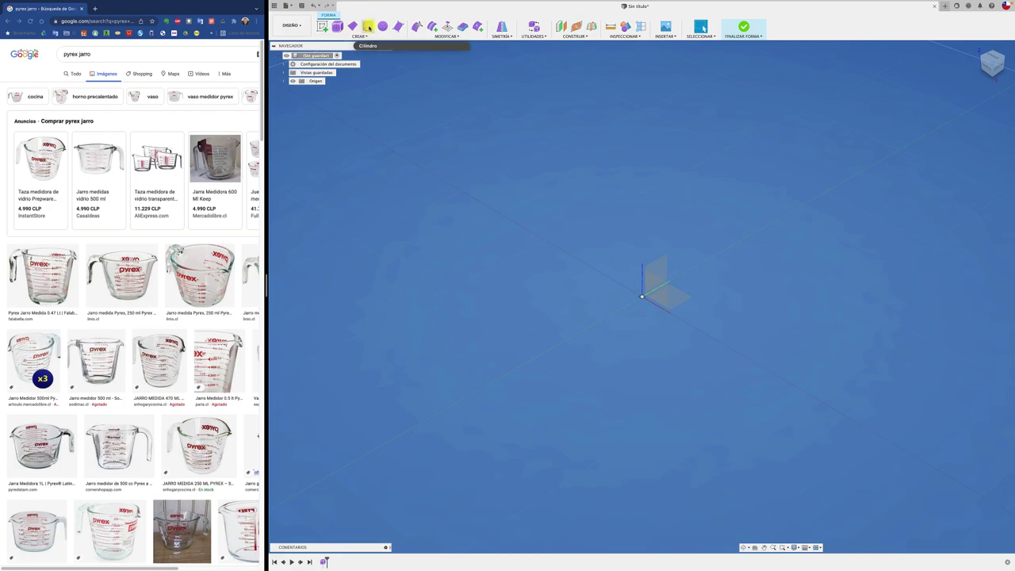
- Place a form cylinder at the origin, about 75.6 mm wide and 52.4 mm tall
{"action": "left_click", "coordinate": [367, 27]}
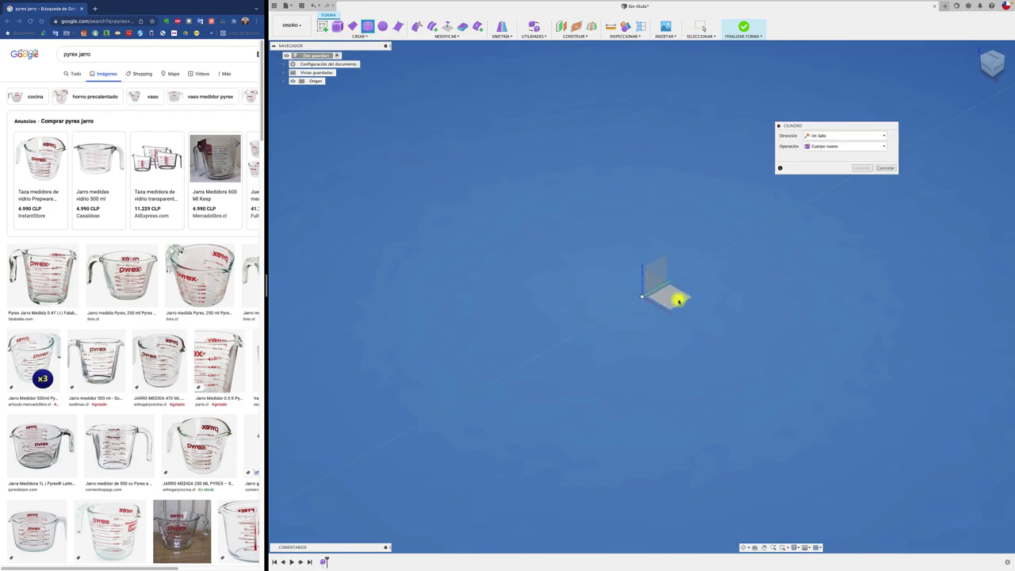
{"action": "left_click", "coordinate": [640, 297]}
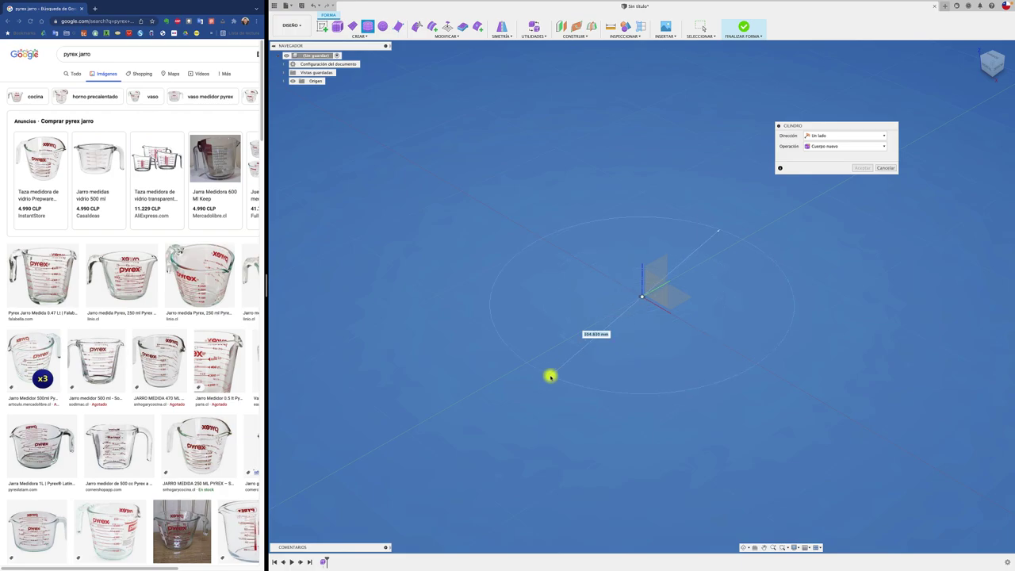
{"action": "left_click", "coordinate": [550, 373]}
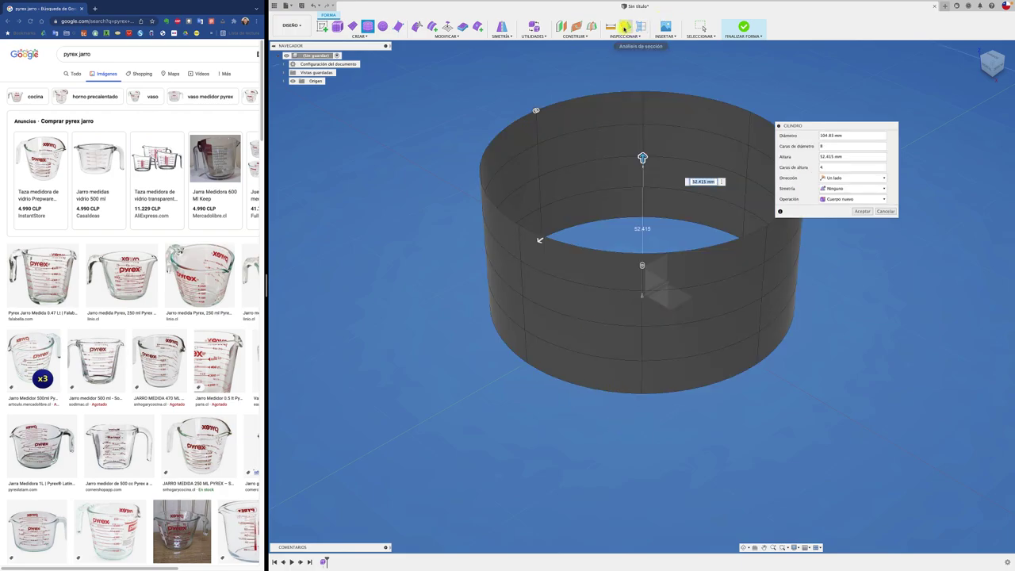
{"action": "key", "text": "Return"}
{"action": "middle_click_drag", "start_coordinate": [749, 83], "coordinate": [670, 115]}
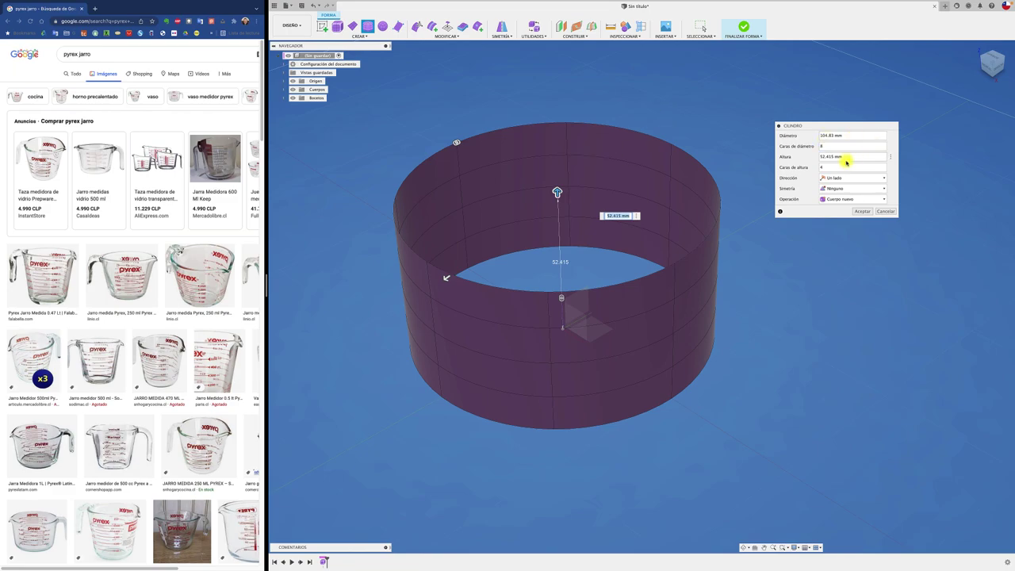
{"action": "left_click_drag", "start_coordinate": [447, 277], "coordinate": [481, 260]}
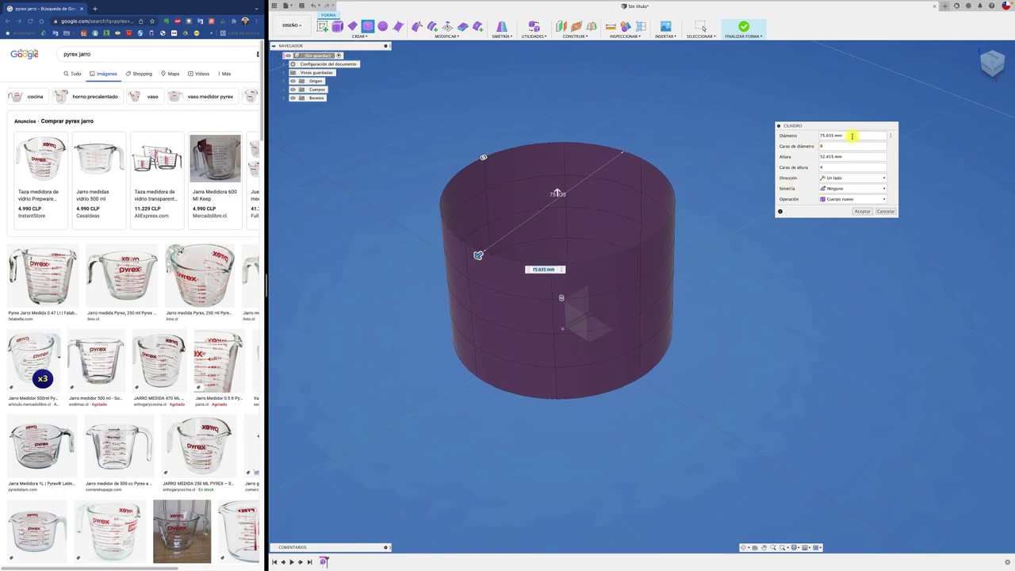
- Enter 85 mm for the cylinder's diameter and 100 mm for its height
{"action": "left_click", "coordinate": [849, 135]}
{"action": "type", "text": "85"}
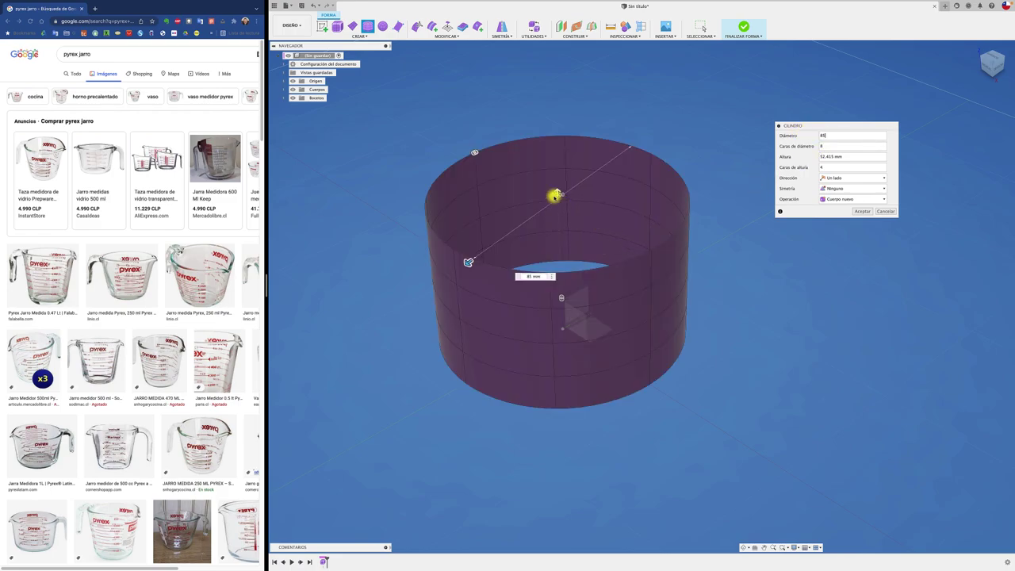
{"action": "left_click_drag", "start_coordinate": [558, 194], "coordinate": [554, 121]}
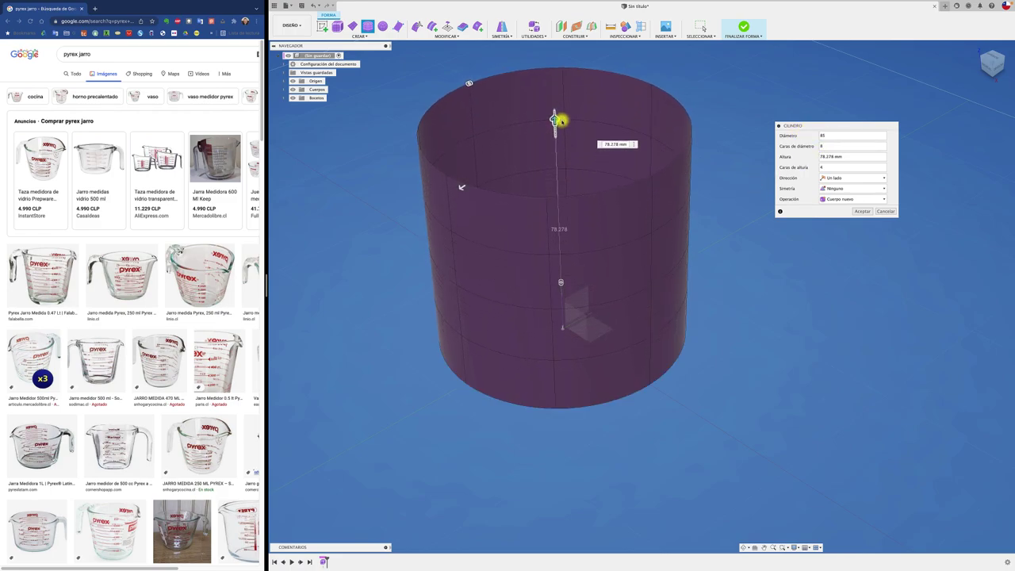
{"action": "left_click", "coordinate": [1002, 69]}
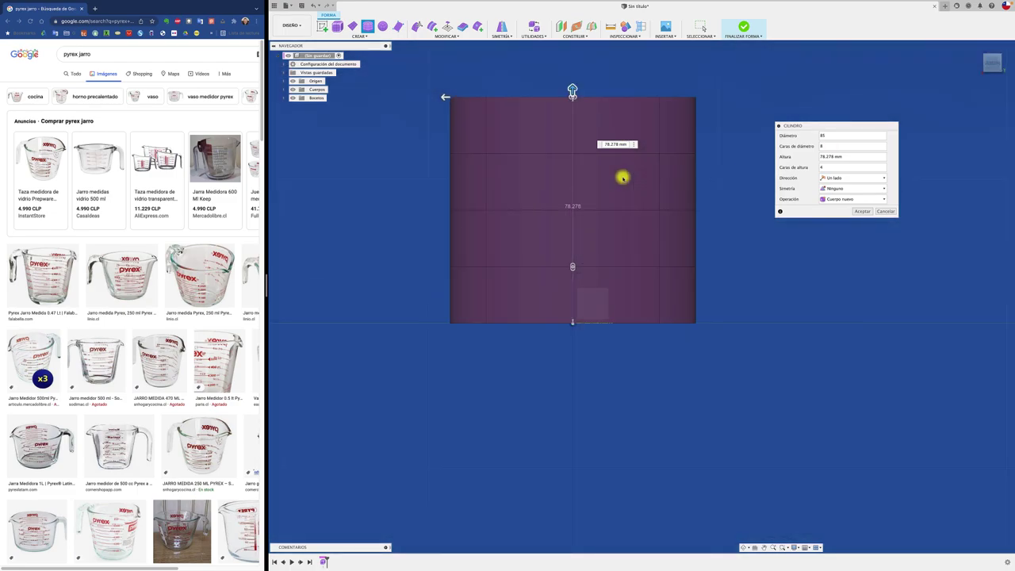
{"action": "scroll", "coordinate": [700, 161], "scroll_direction": "up", "scroll_amount": 1}
{"action": "scroll", "coordinate": [700, 161], "scroll_direction": "down", "scroll_amount": 2}
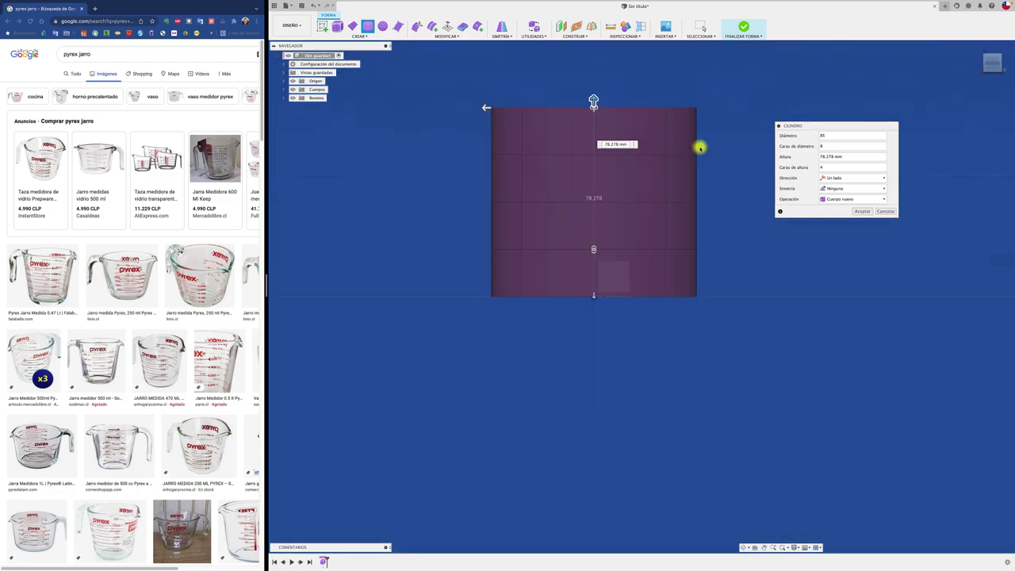
{"action": "left_click_drag", "start_coordinate": [595, 98], "coordinate": [588, 47]}
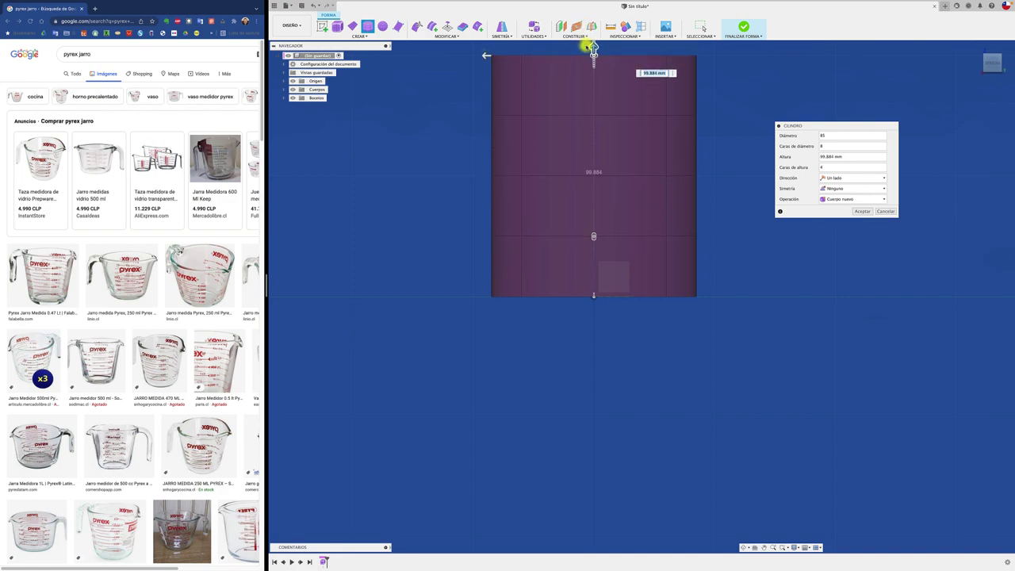
{"action": "type", "text": "100"}
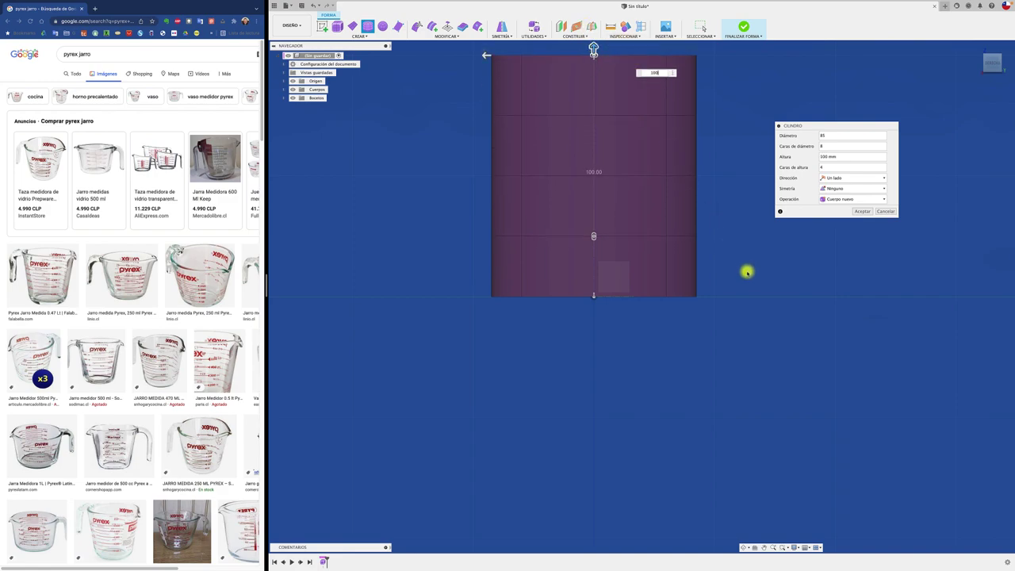
{"action": "scroll", "coordinate": [747, 272], "scroll_direction": "down", "scroll_amount": 5, "text": "shift"}
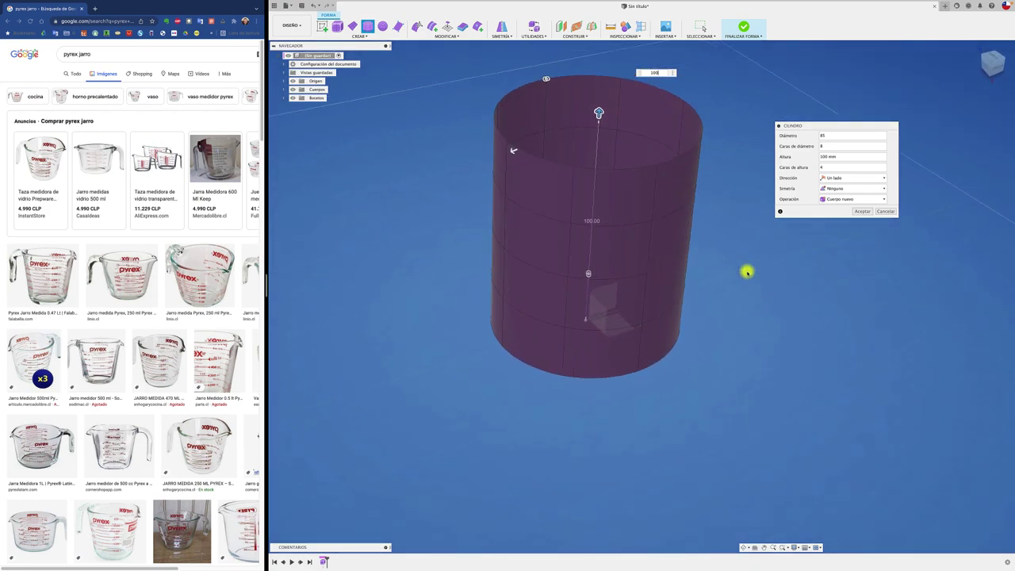
{"action": "scroll", "coordinate": [747, 272], "scroll_direction": "up", "scroll_amount": 2}
{"action": "scroll", "coordinate": [747, 272], "scroll_direction": "up", "scroll_amount": 2}
{"action": "scroll", "coordinate": [747, 272], "scroll_direction": "up", "scroll_amount": 1}
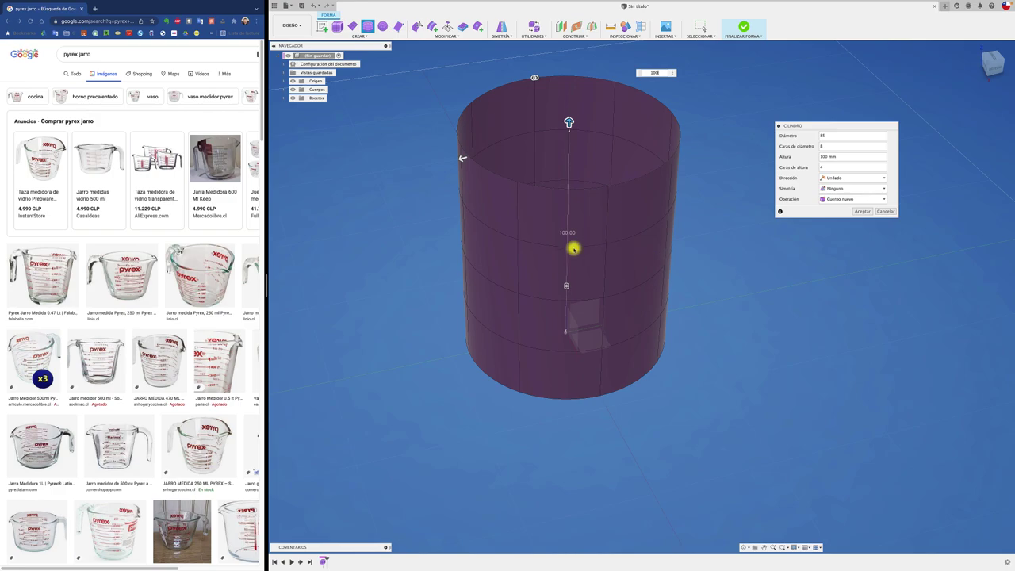
- Give the cylinder 12 faces around and 1 face in height, then create it
{"action": "mouse_move", "coordinate": [566, 285]}
{"action": "left_mouse_down"}
{"action": "mouse_move", "coordinate": [565, 250]}
{"action": "mouse_move", "coordinate": [566, 277]}
{"action": "left_mouse_up"}
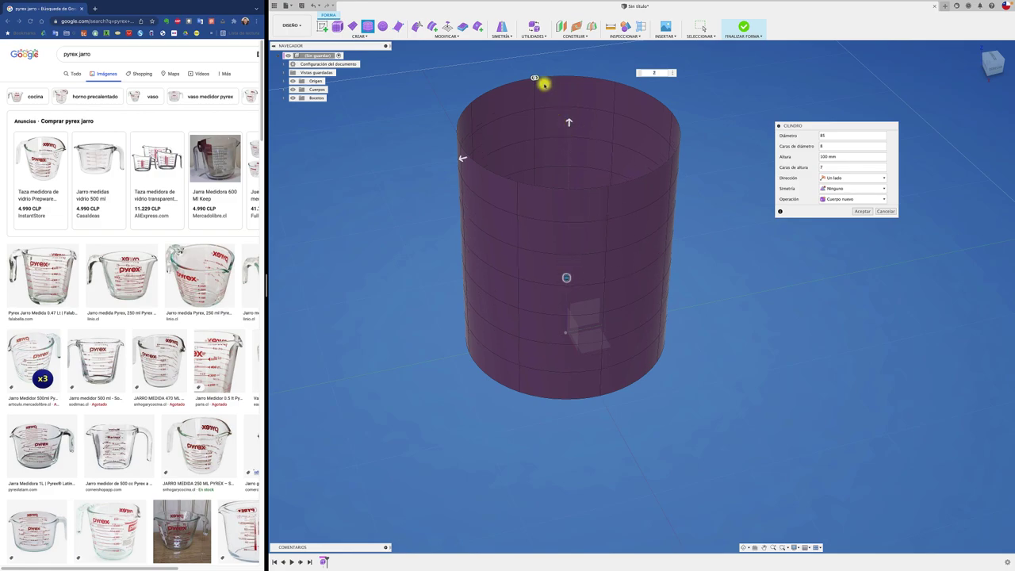
{"action": "mouse_move", "coordinate": [535, 78]}
{"action": "left_mouse_down"}
{"action": "mouse_move", "coordinate": [657, 144]}
{"action": "mouse_move", "coordinate": [636, 201]}
{"action": "mouse_move", "coordinate": [608, 181]}
{"action": "left_mouse_up"}
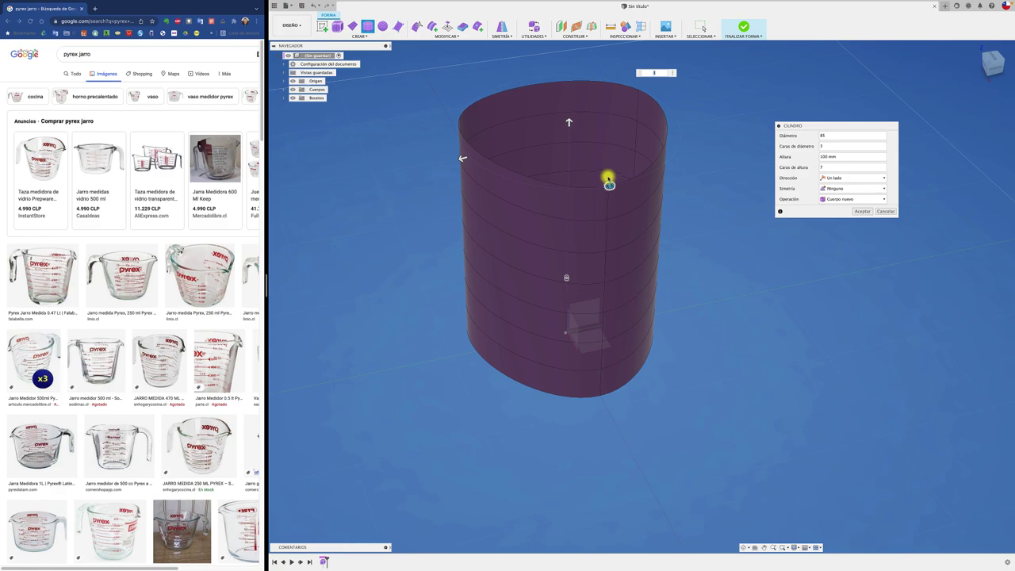
{"action": "mouse_move", "coordinate": [608, 181]}
{"action": "left_mouse_down"}
{"action": "mouse_move", "coordinate": [618, 106]}
{"action": "mouse_move", "coordinate": [585, 112]}
{"action": "left_mouse_up"}
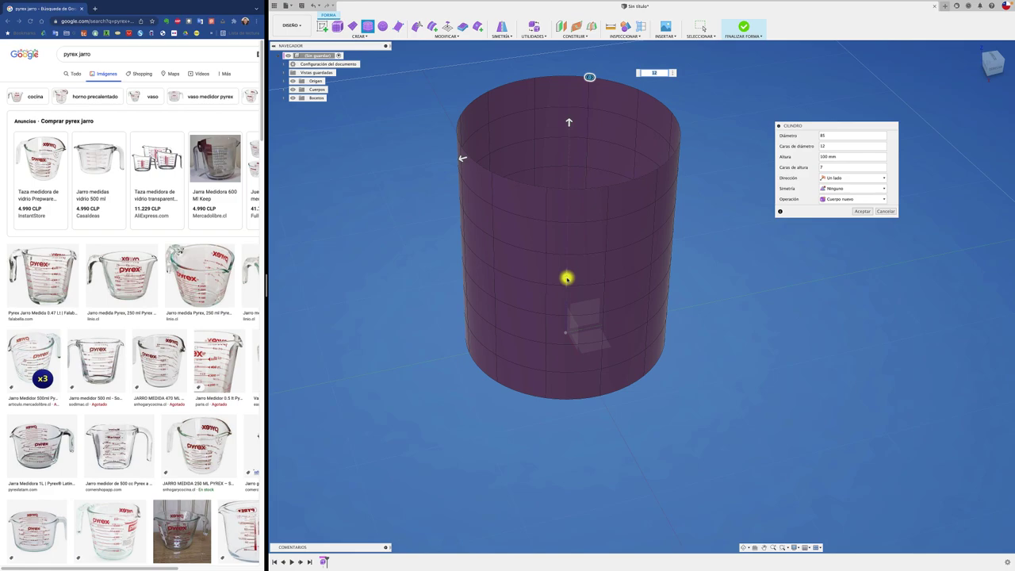
{"action": "key", "text": "BackSpace"}
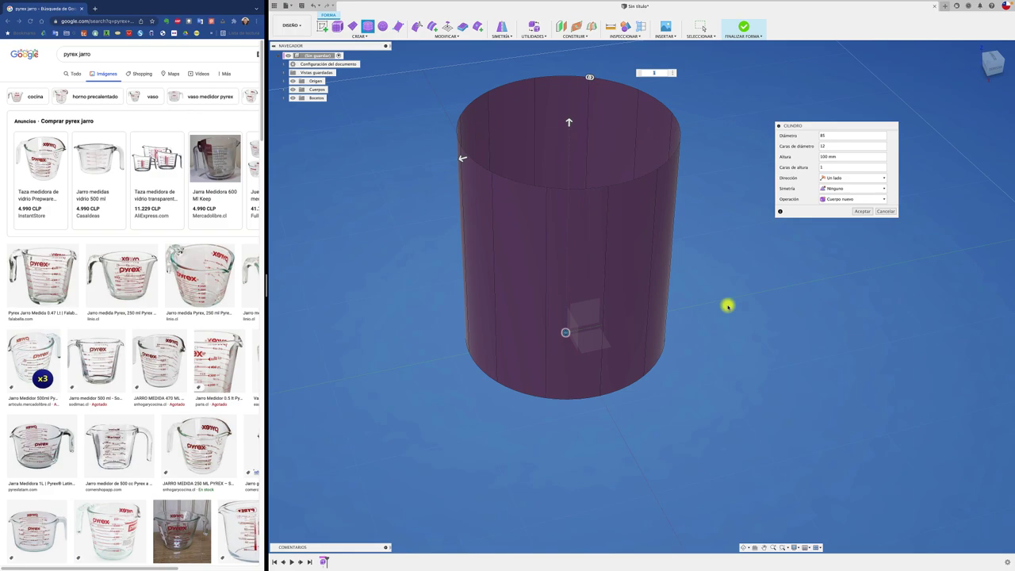
{"action": "left_click", "coordinate": [863, 211]}
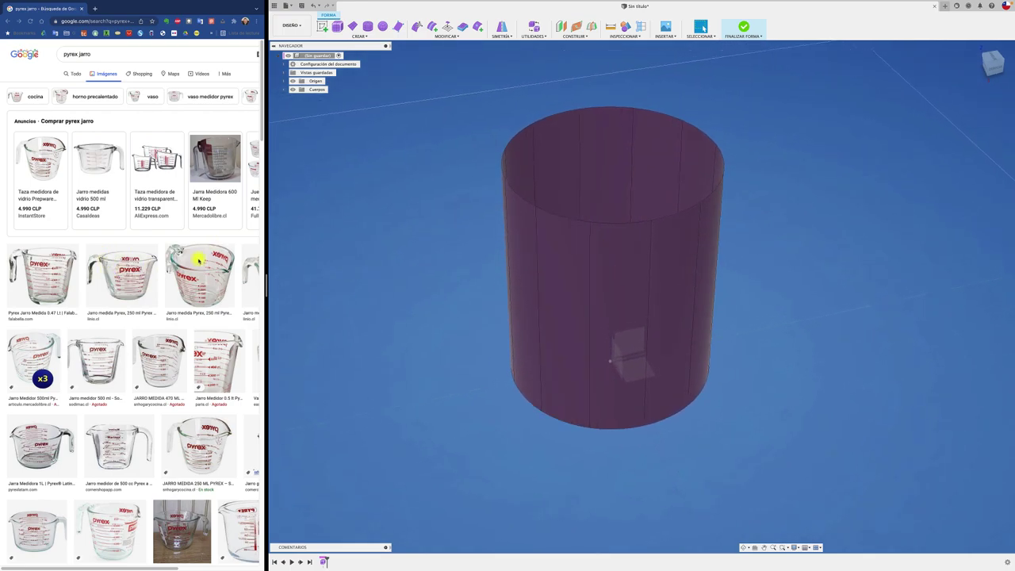
- Scale the top rim edge loop to 1.371 so the cup flares outward
{"action": "left_click", "coordinate": [566, 218]}
{"action": "double_click", "coordinate": [567, 218]}
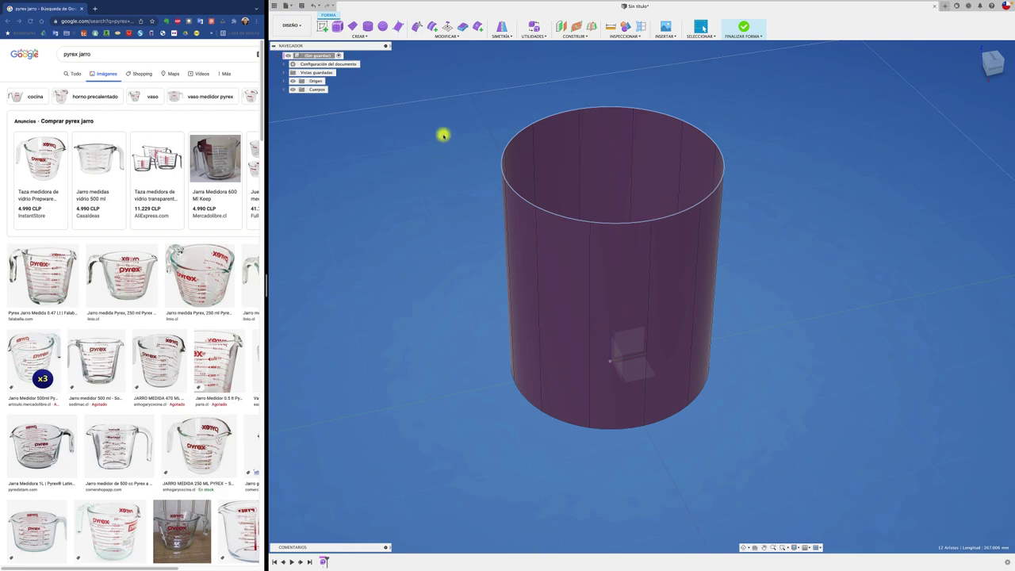
{"action": "left_click", "coordinate": [416, 28]}
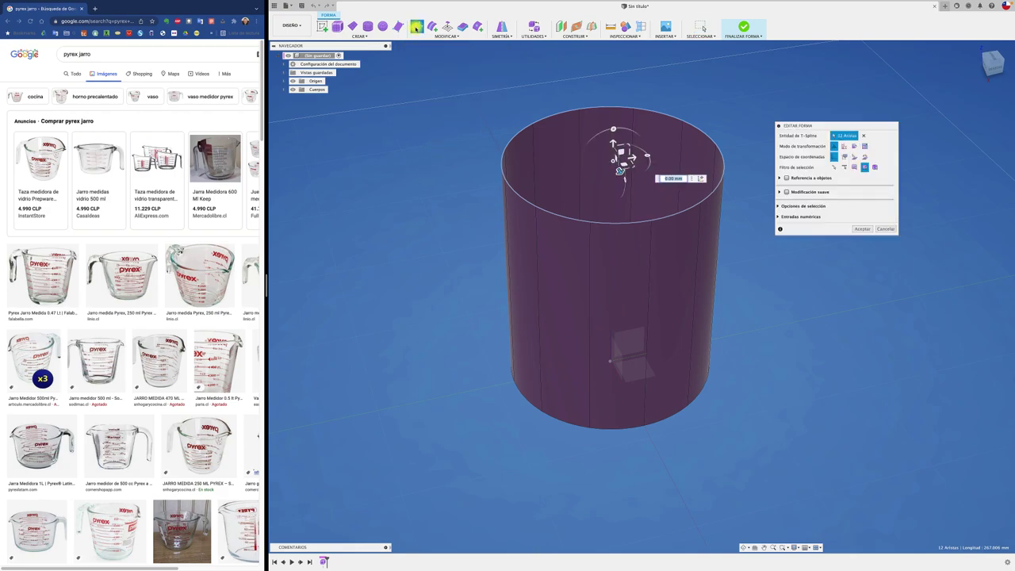
{"action": "left_click_drag", "start_coordinate": [612, 162], "coordinate": [611, 164]}
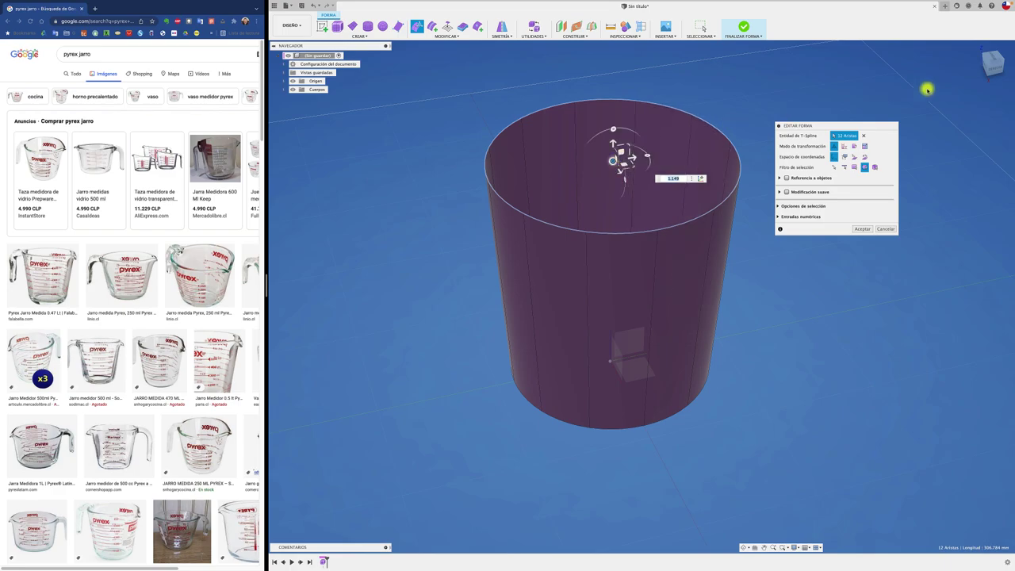
{"action": "left_click", "coordinate": [994, 66]}
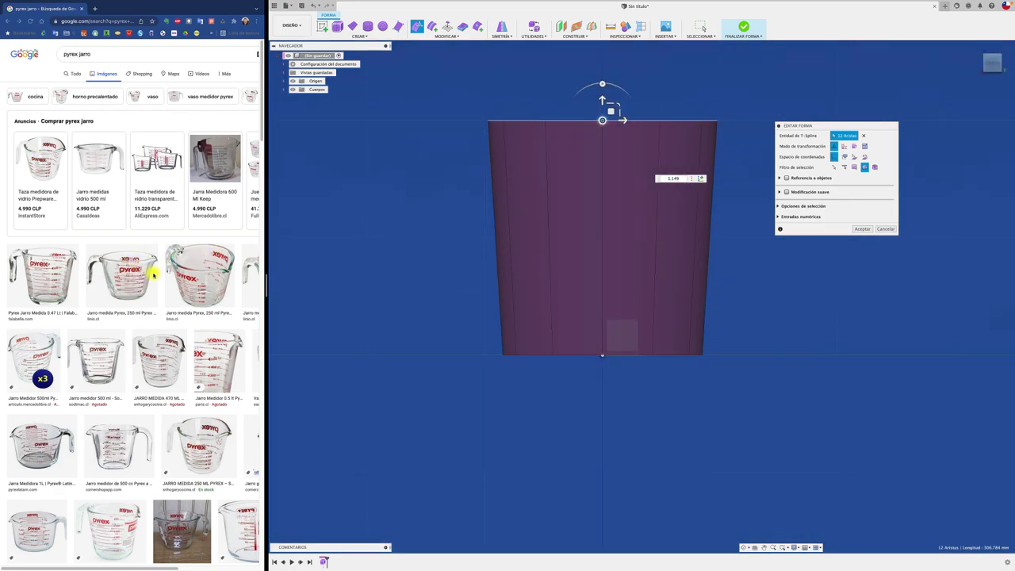
{"action": "left_click_drag", "start_coordinate": [603, 121], "coordinate": [603, 123]}
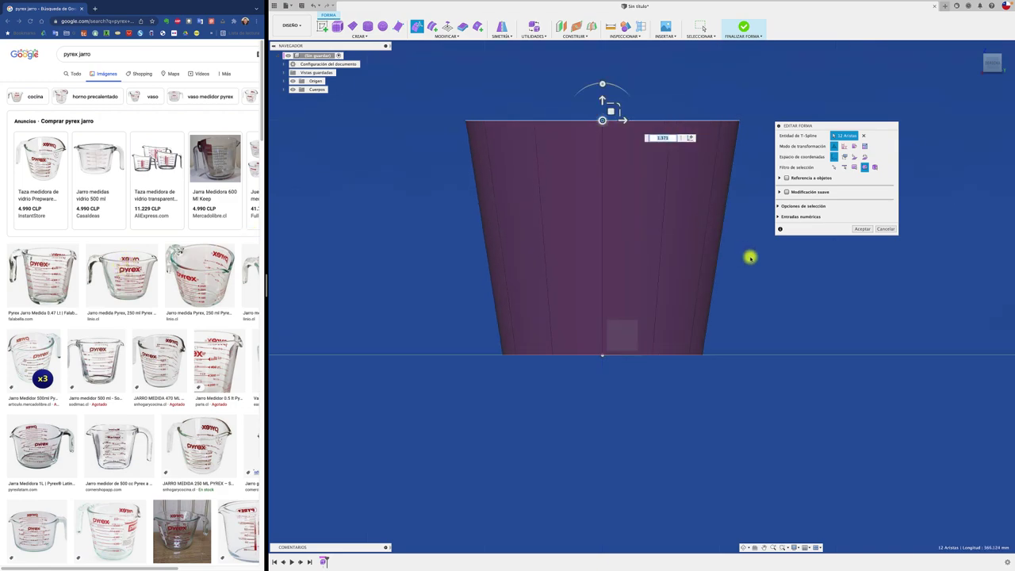
{"action": "left_click", "coordinate": [863, 229]}
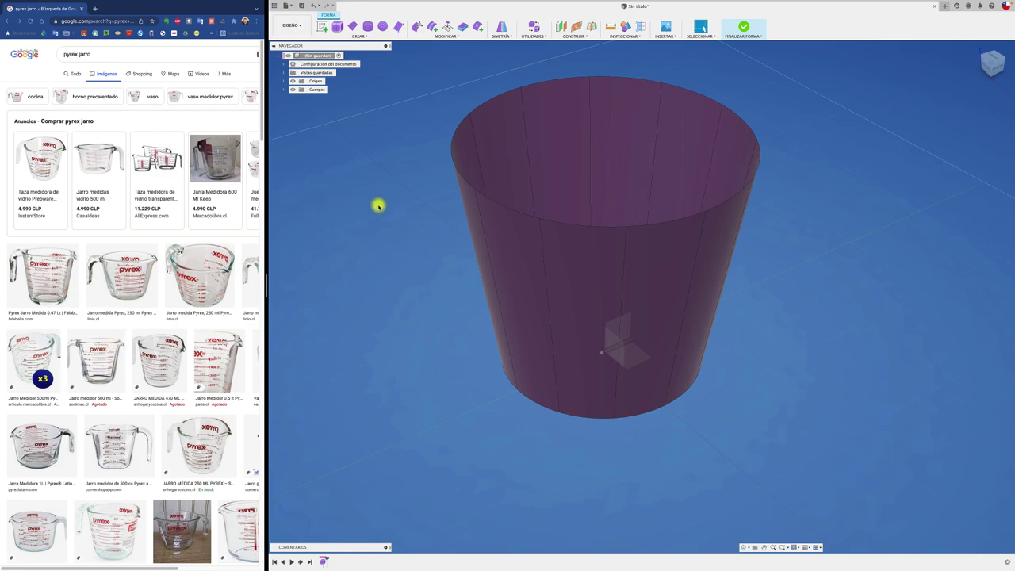
- Select the top rim loop and begin inserting an edge loop on a single side
{"action": "double_click", "coordinate": [529, 216]}
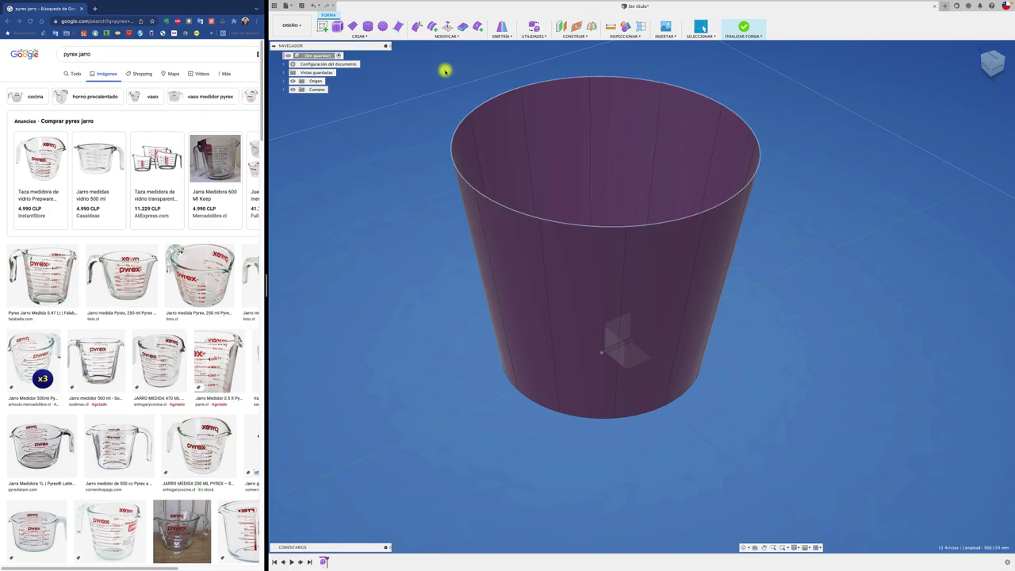
{"action": "left_click", "coordinate": [438, 36]}
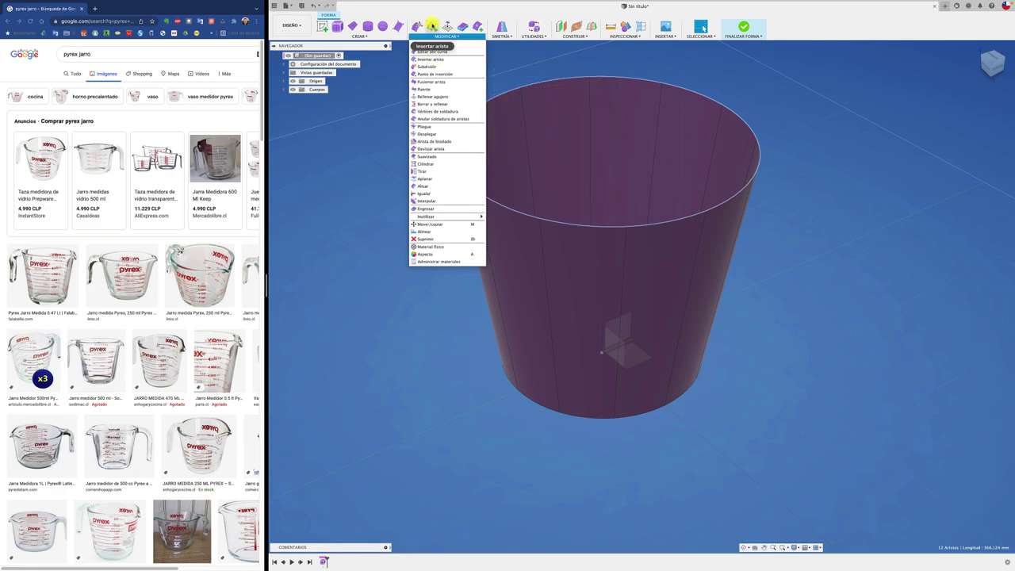
{"action": "left_click", "coordinate": [432, 26]}
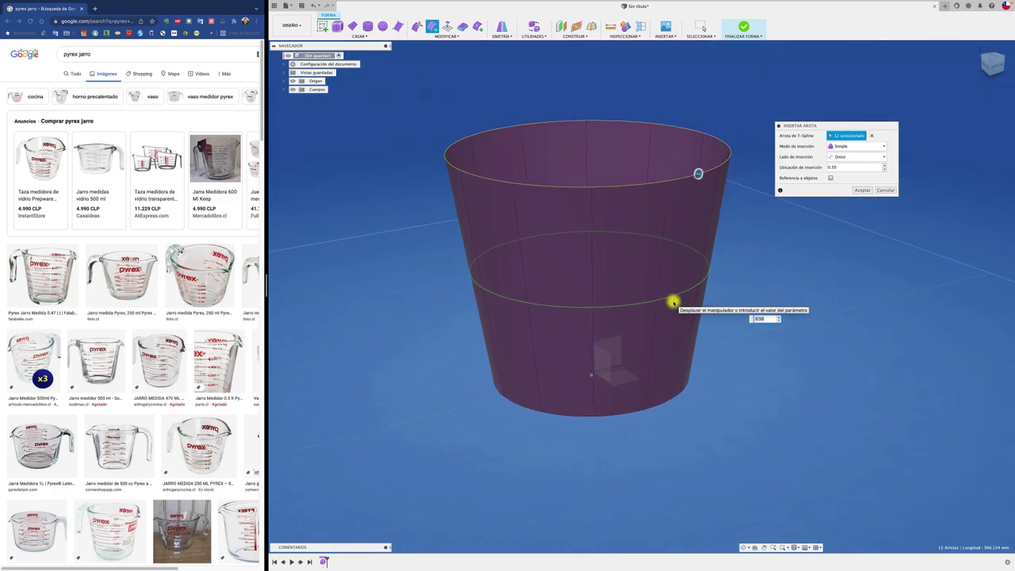
{"action": "left_click_drag", "start_coordinate": [659, 179], "coordinate": [661, 115]}
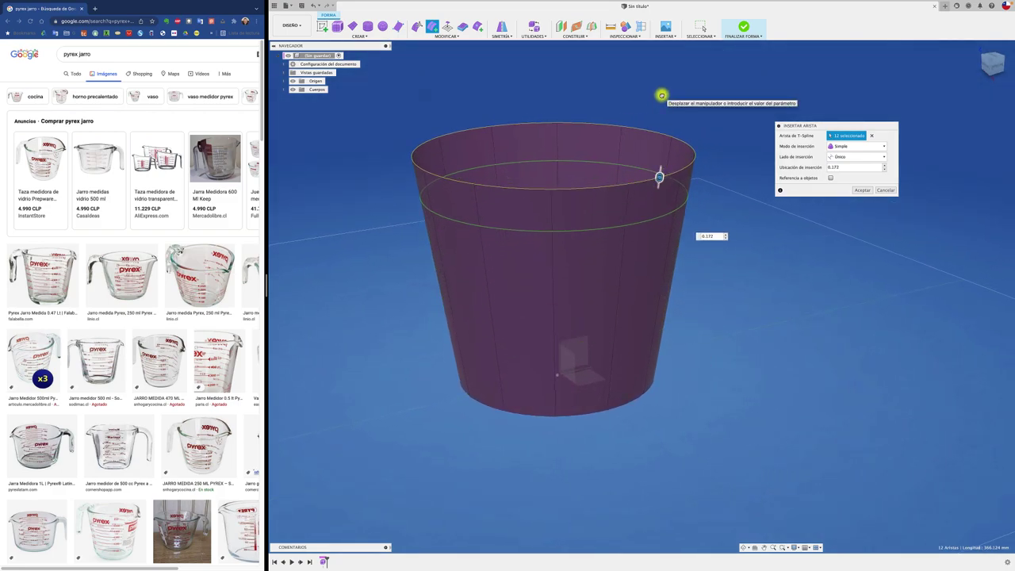
{"action": "left_click_drag", "start_coordinate": [661, 115], "coordinate": [726, 213]}
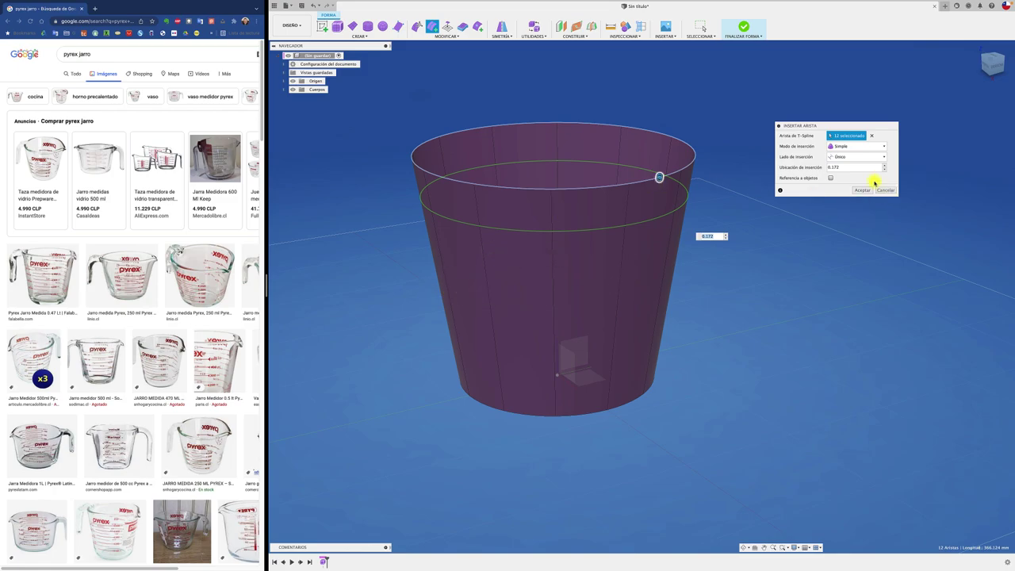
{"action": "left_click", "coordinate": [871, 157]}
{"action": "left_click", "coordinate": [848, 167]}
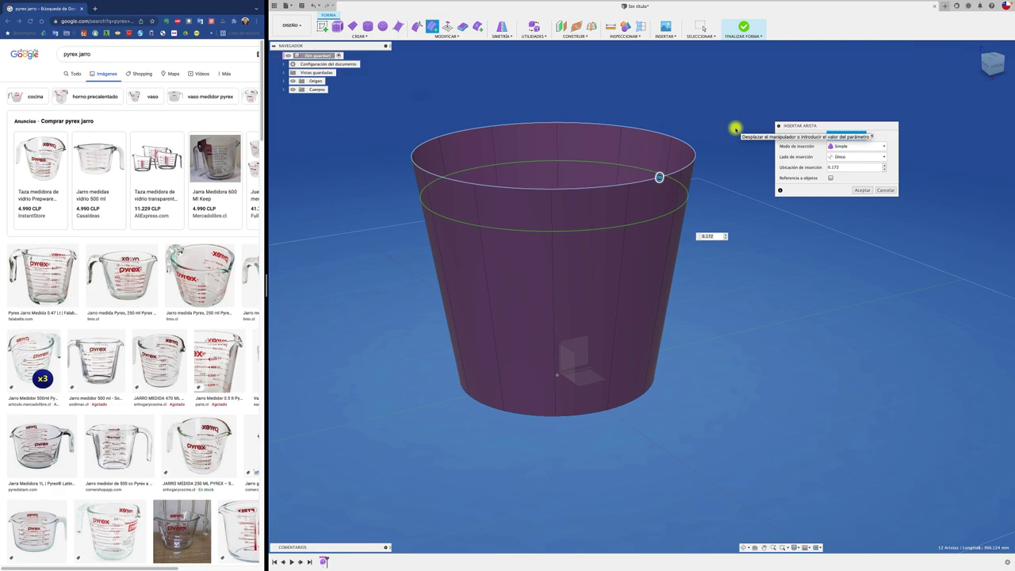
{"action": "left_click", "coordinate": [855, 148]}
{"action": "left_click", "coordinate": [854, 148]}
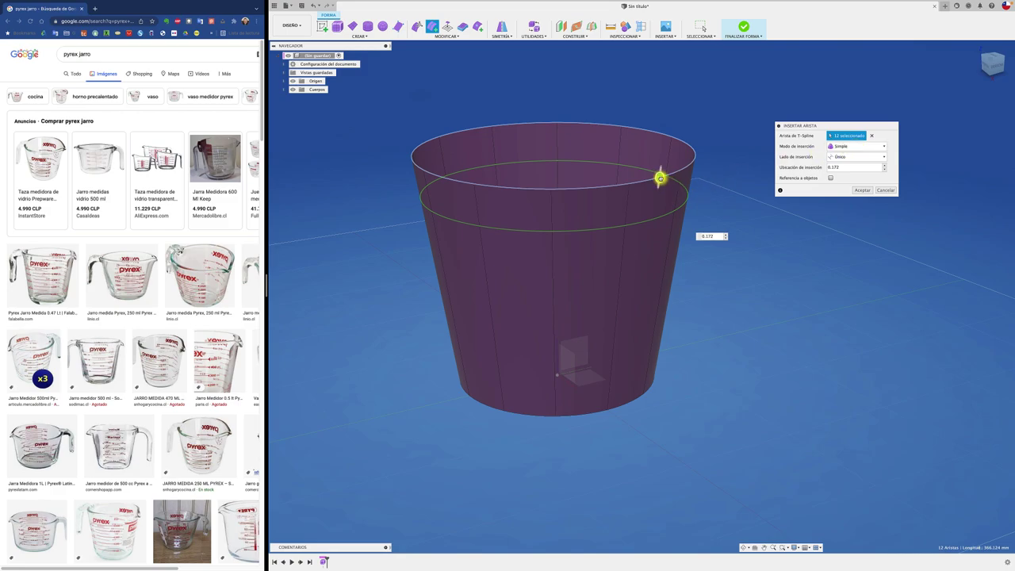
- Switch to Exacto mode and place the new edge loop at 0.146, just below the rim
{"action": "left_click_drag", "start_coordinate": [659, 177], "coordinate": [659, 176]}
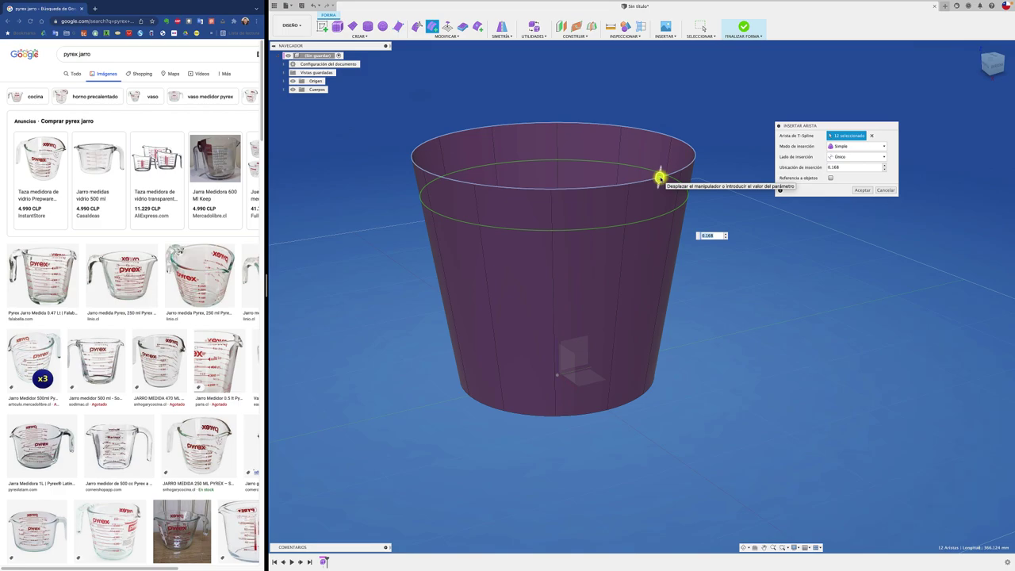
{"action": "left_click_drag", "start_coordinate": [660, 176], "coordinate": [651, 221]}
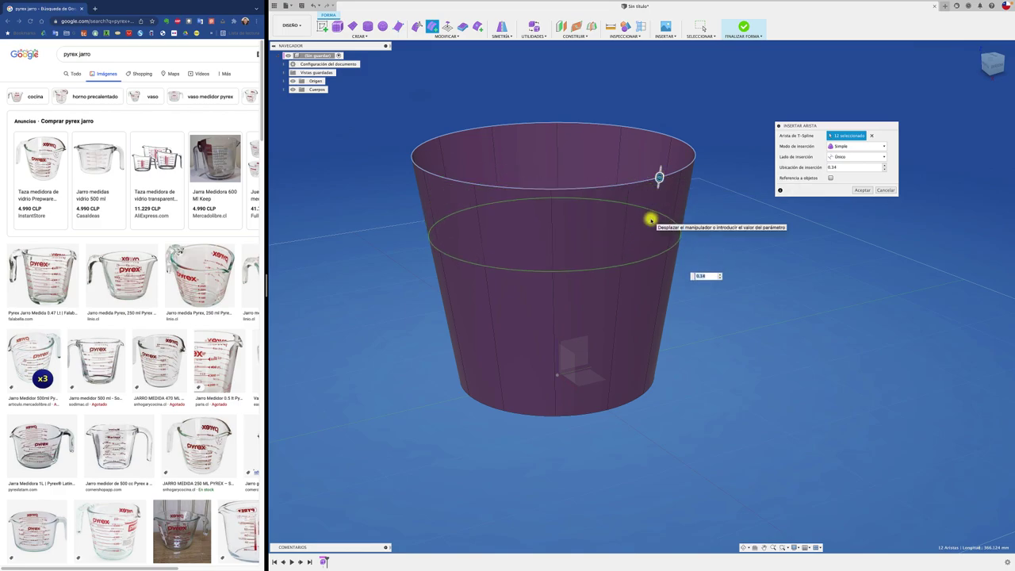
{"action": "left_click", "coordinate": [991, 68]}
{"action": "left_click", "coordinate": [853, 146]}
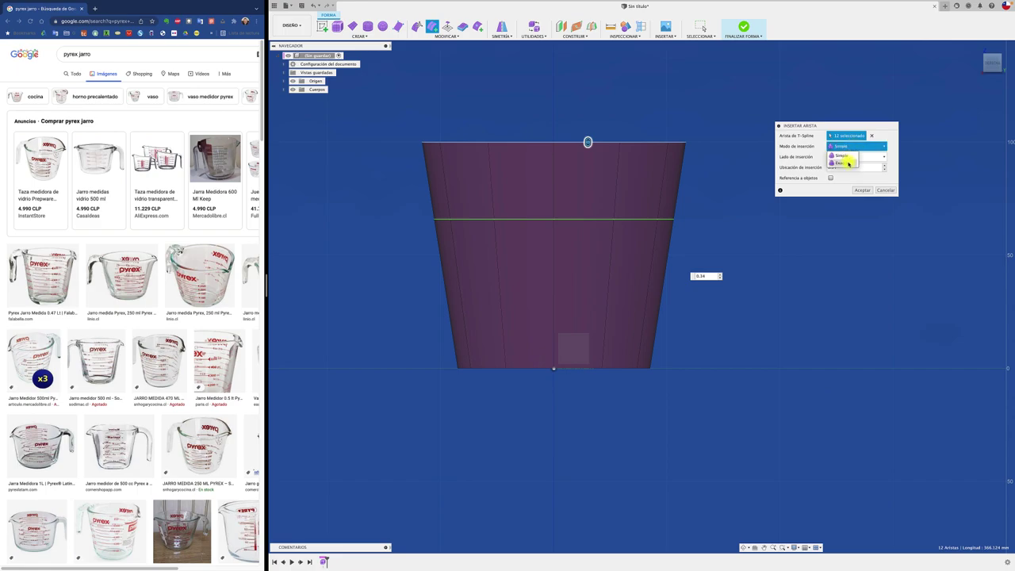
{"action": "left_click", "coordinate": [838, 163]}
{"action": "left_click_drag", "start_coordinate": [588, 142], "coordinate": [596, 100]}
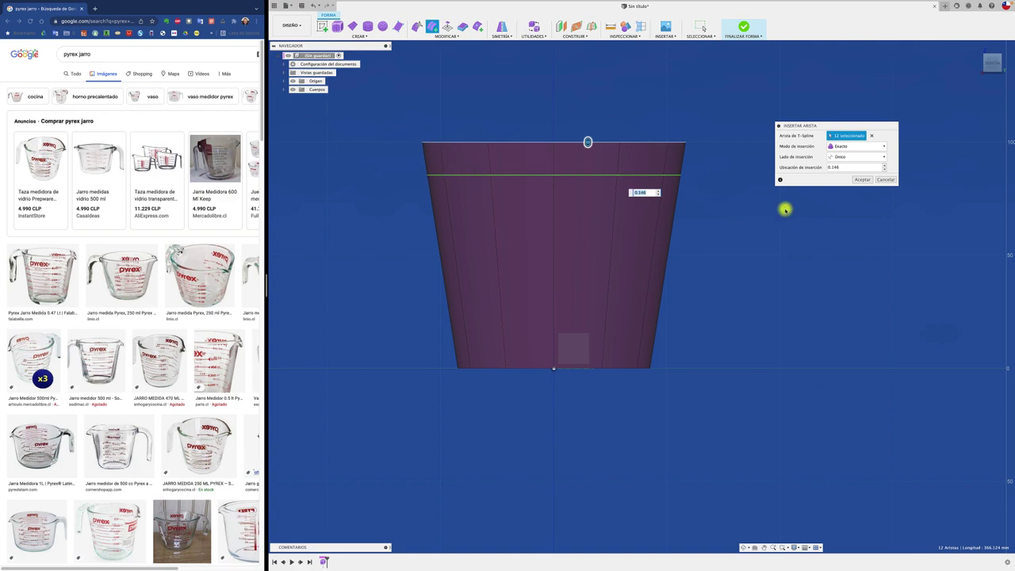
{"action": "left_click", "coordinate": [863, 181]}
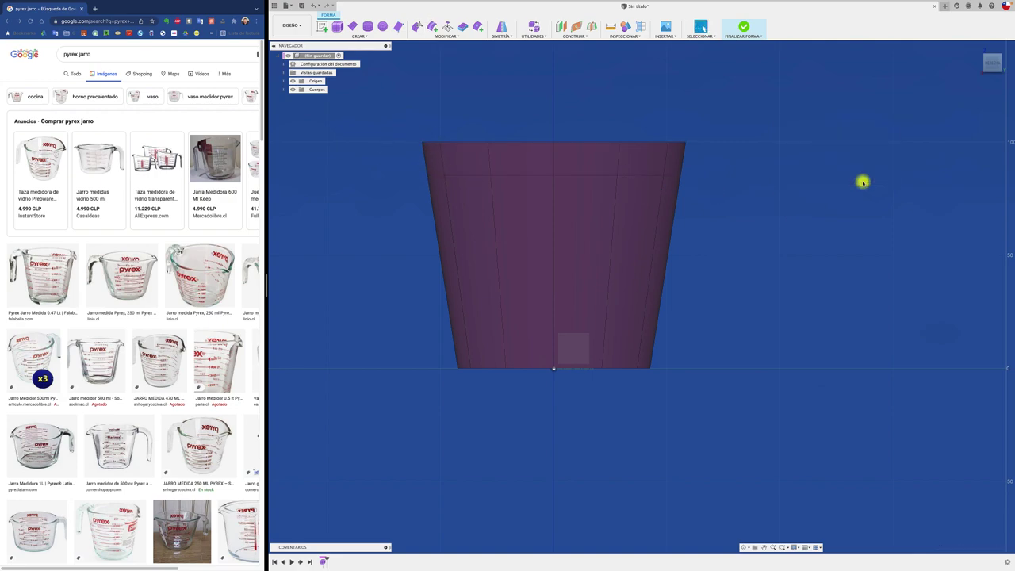
{"action": "key", "text": "F6"}
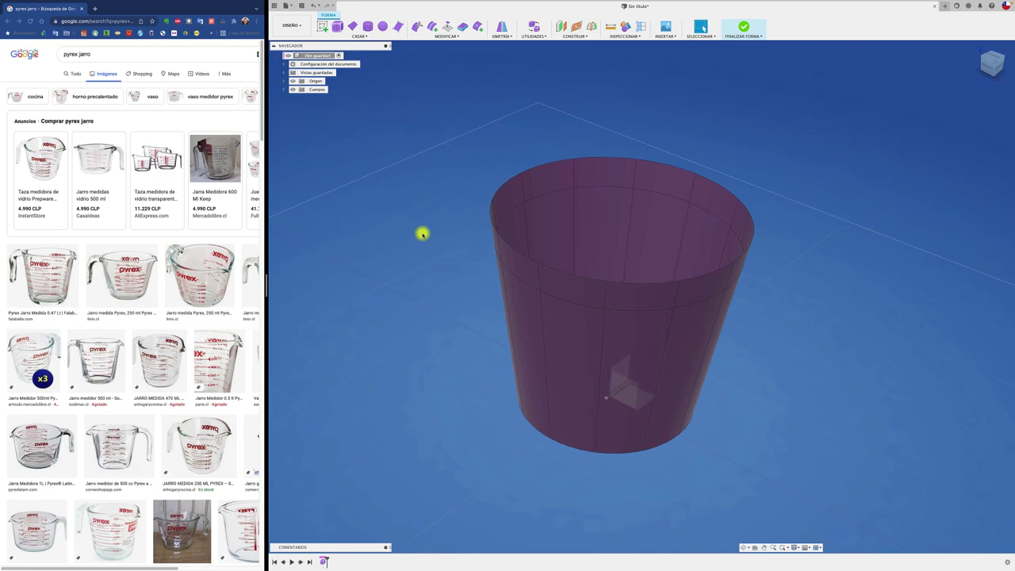
{"action": "left_click", "coordinate": [537, 262]}
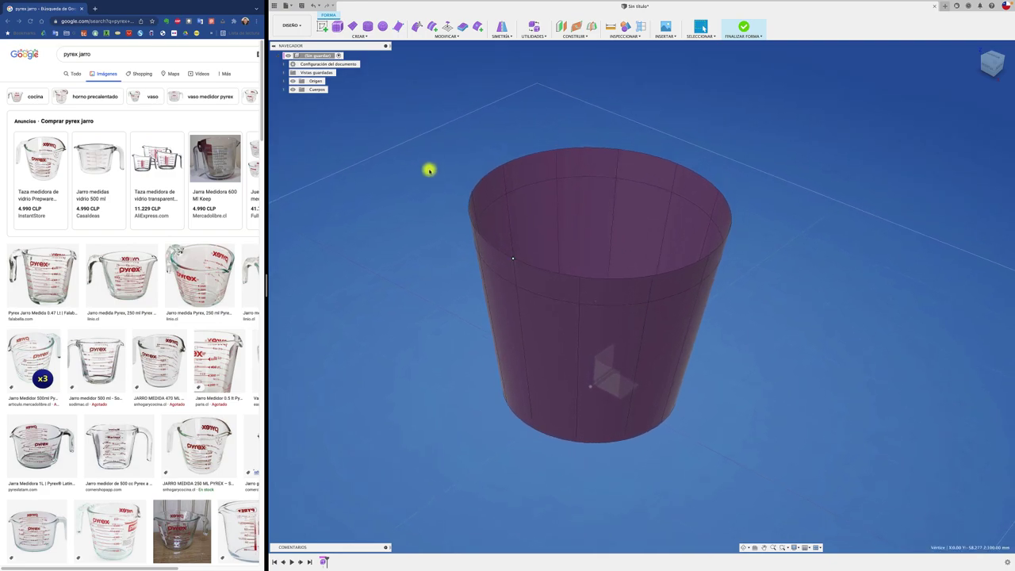
{"action": "left_click", "coordinate": [416, 28]}
{"action": "mouse_move", "coordinate": [560, 231]}
{"action": "left_mouse_down"}
{"action": "mouse_move", "coordinate": [505, 248]}
{"action": "mouse_move", "coordinate": [387, 224]}
{"action": "left_mouse_up"}
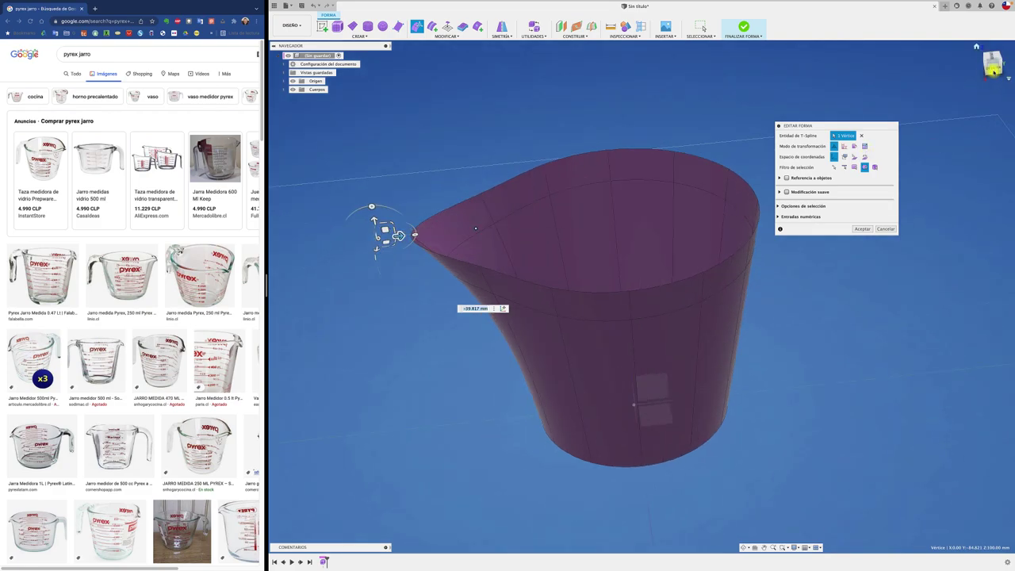
{"action": "left_click", "coordinate": [992, 65]}
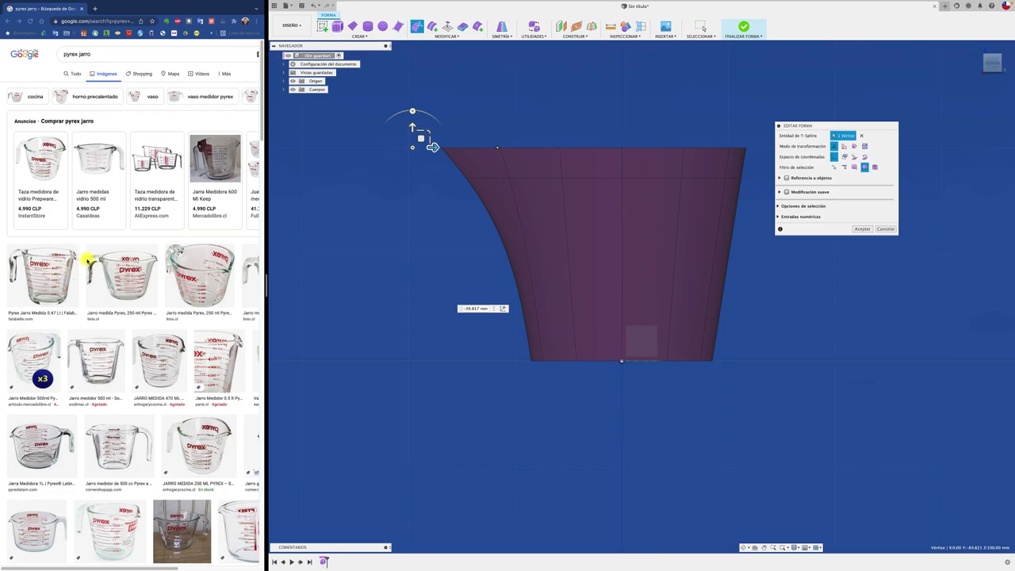
{"action": "scroll", "coordinate": [426, 232], "scroll_direction": "down", "scroll_amount": 5, "text": "shift"}
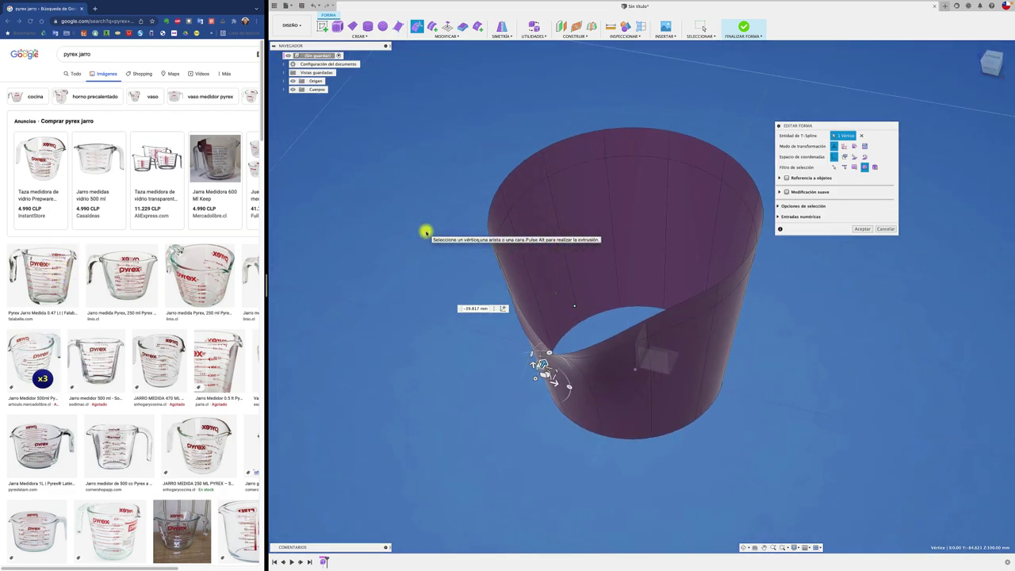
{"action": "scroll", "coordinate": [426, 231], "scroll_direction": "up", "scroll_amount": 2, "text": "shift"}
{"action": "scroll", "coordinate": [426, 231], "scroll_direction": "up", "scroll_amount": 2, "text": "shift"}
{"action": "scroll", "coordinate": [426, 231], "scroll_direction": "up", "scroll_amount": 2, "text": "shift"}
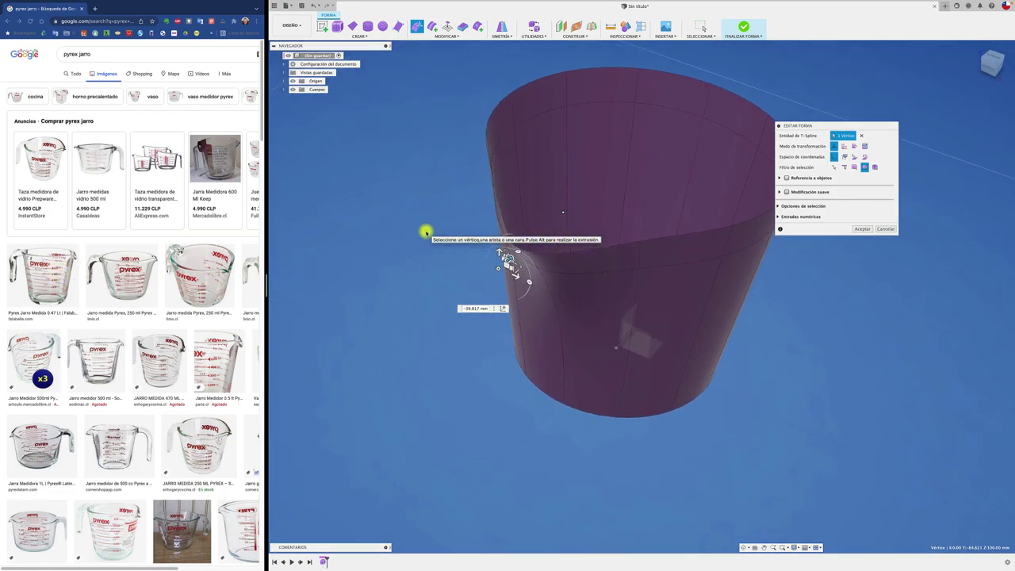
{"action": "scroll", "coordinate": [426, 232], "scroll_direction": "down", "scroll_amount": 2, "text": "shift"}
{"action": "scroll", "coordinate": [426, 231], "scroll_direction": "down", "scroll_amount": 1, "text": "shift"}
{"action": "scroll", "coordinate": [425, 231], "scroll_direction": "down", "scroll_amount": 2, "text": "shift"}
{"action": "scroll", "coordinate": [426, 232], "scroll_direction": "down", "scroll_amount": 1, "text": "shift"}
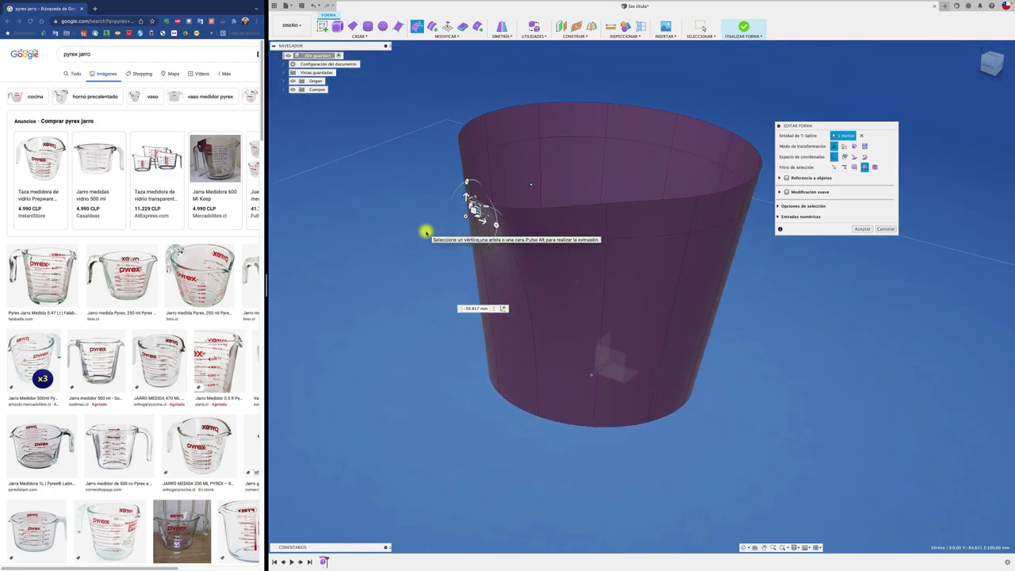
{"action": "scroll", "coordinate": [581, 221], "scroll_direction": "left", "scroll_amount": 5, "text": "shift"}
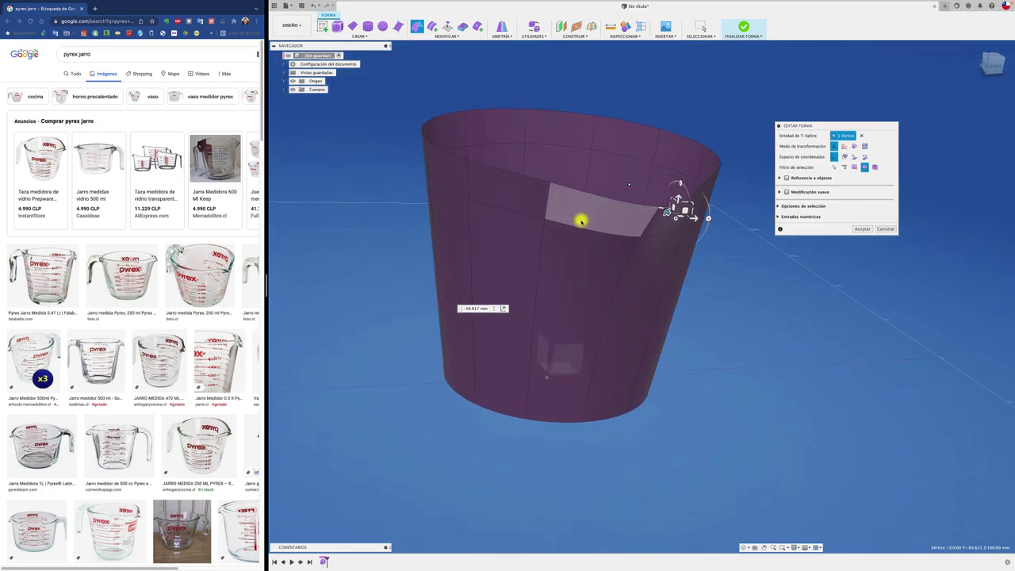
{"action": "scroll", "coordinate": [593, 215], "scroll_direction": "right", "scroll_amount": 3, "text": "shift"}
{"action": "scroll", "coordinate": [593, 215], "scroll_direction": "right", "scroll_amount": 2, "text": "shift"}
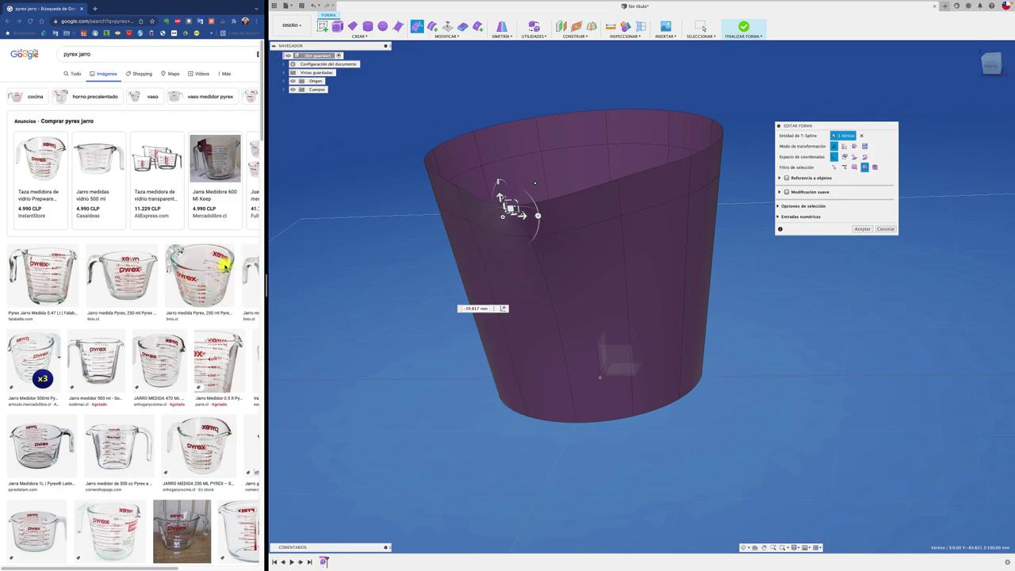
{"action": "middle_click_drag", "start_coordinate": [680, 219], "coordinate": [734, 226], "text": "shift"}
{"action": "key", "text": "F6"}
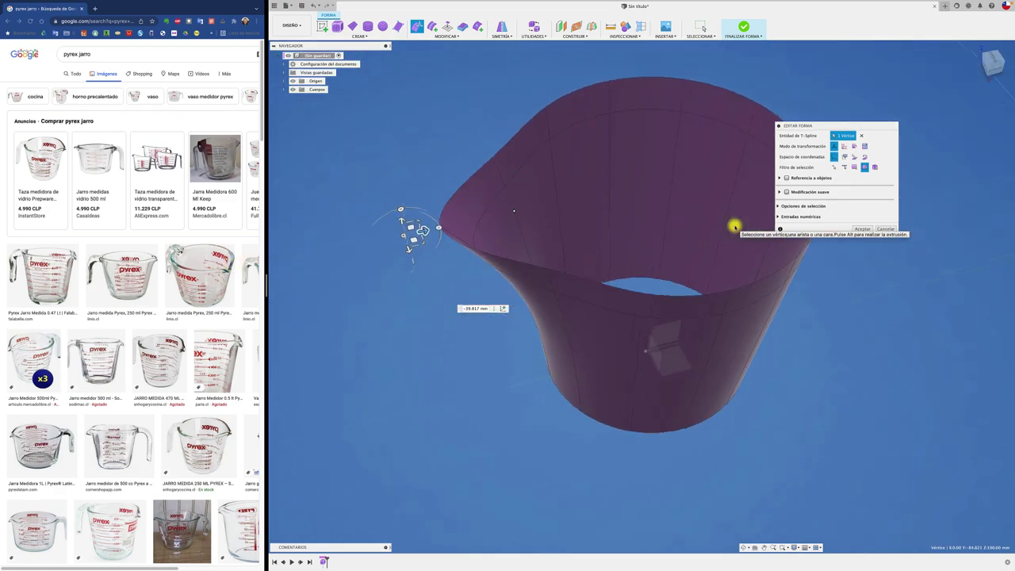
- Cancel the reshape, then apply Ortogonal: interna symmetry across two adjacent faces below the rim
{"action": "left_click", "coordinate": [886, 229]}
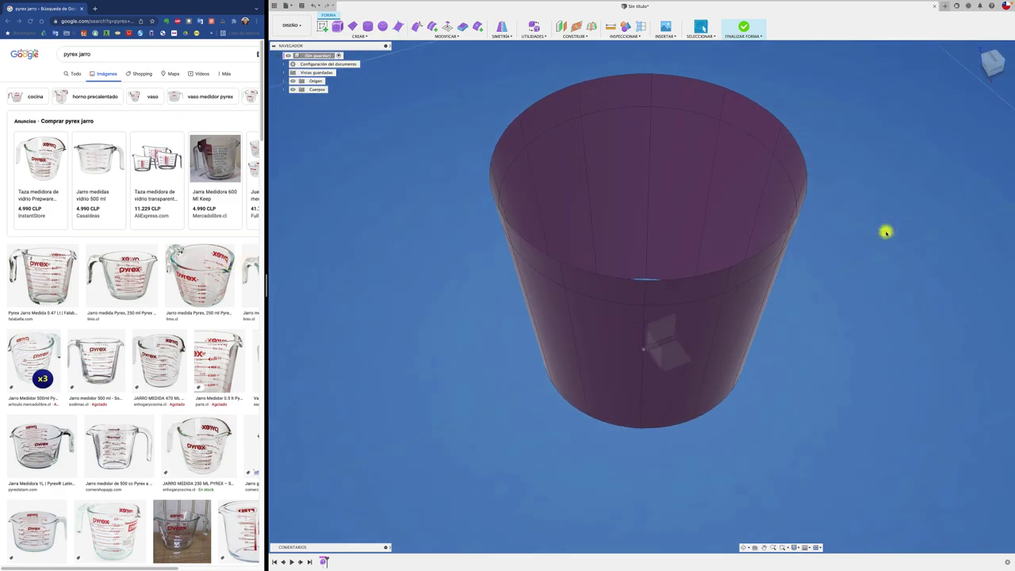
{"action": "mouse_move", "coordinate": [886, 231]}
{"action": "middle_mouse_down", "text": "shift"}
{"action": "mouse_move", "coordinate": [546, 281]}
{"action": "mouse_move", "coordinate": [473, 247]}
{"action": "middle_mouse_up", "text": "shift"}
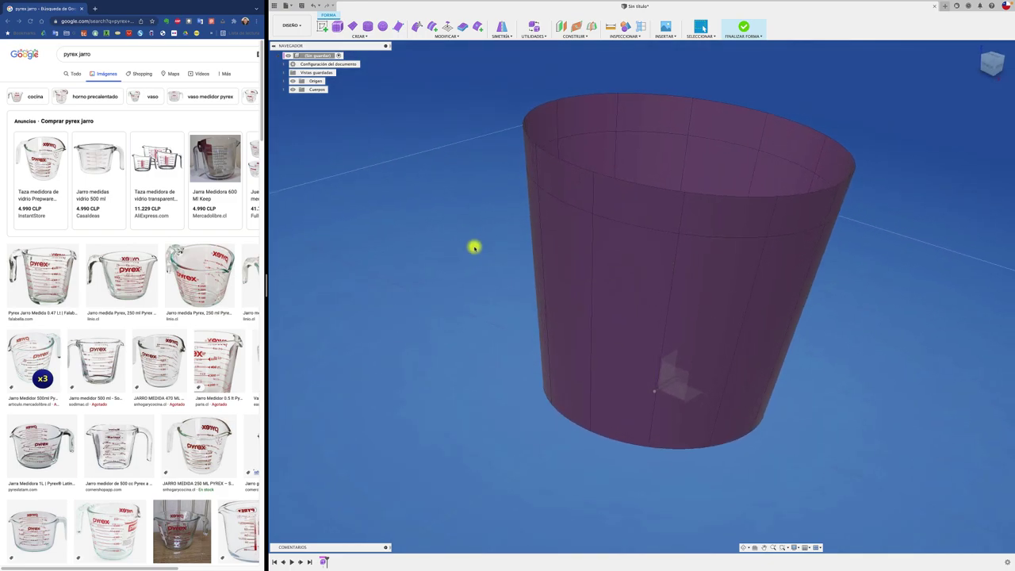
{"action": "left_click", "coordinate": [590, 199]}
{"action": "left_click", "coordinate": [614, 203]}
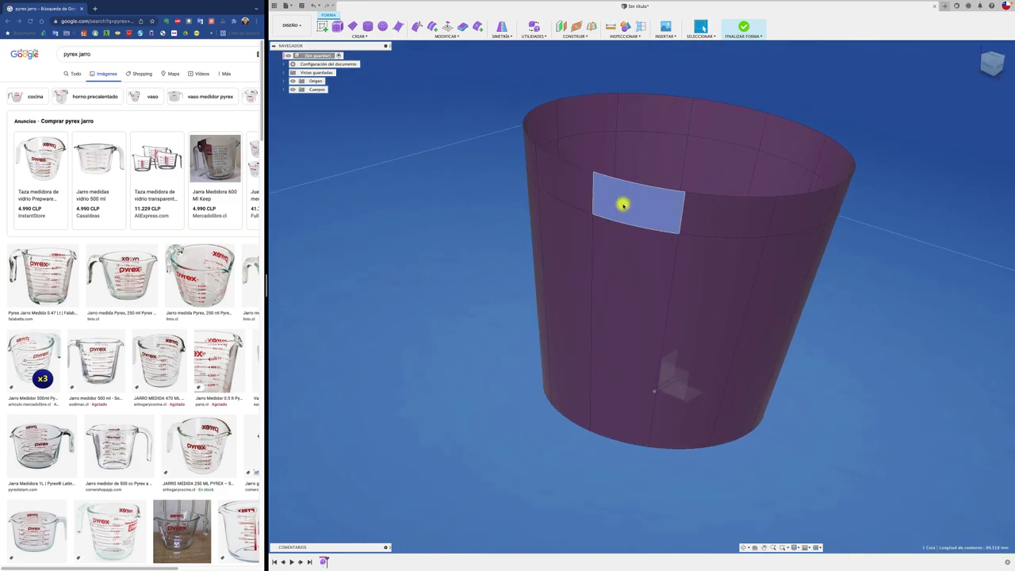
{"action": "left_click", "coordinate": [577, 192]}
{"action": "left_click", "coordinate": [626, 204]}
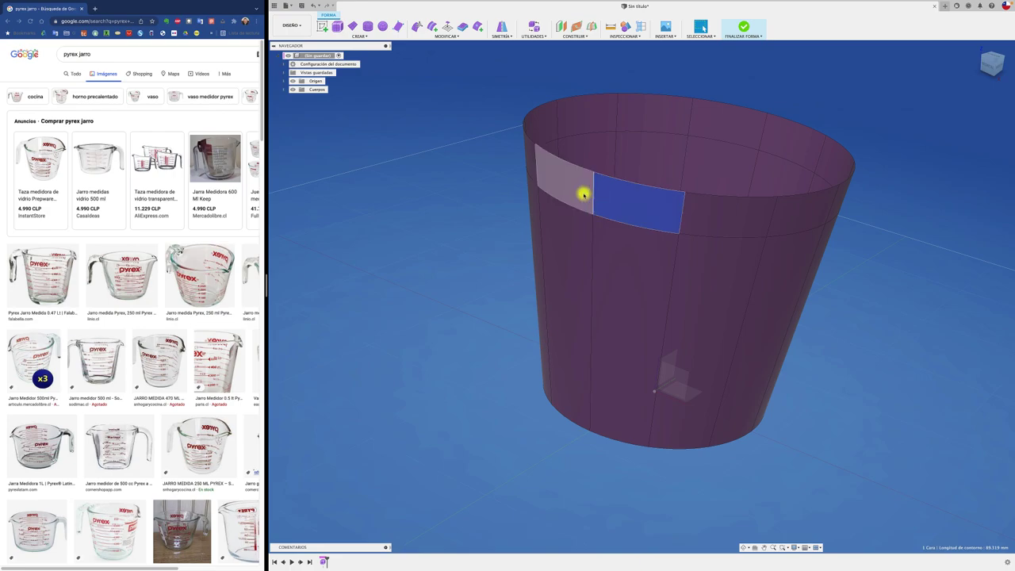
{"action": "left_click", "coordinate": [581, 194]}
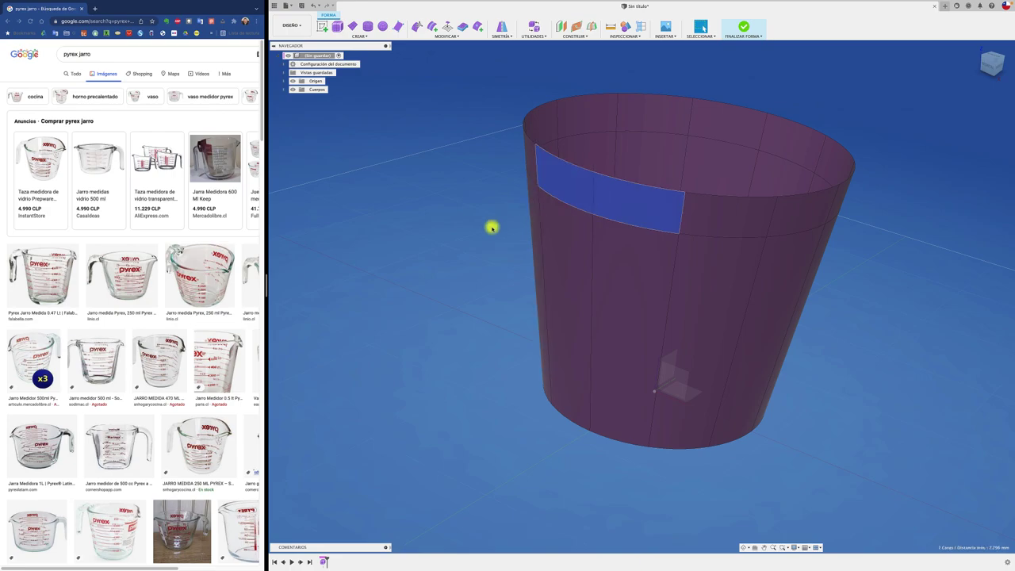
{"action": "left_click", "coordinate": [505, 35]}
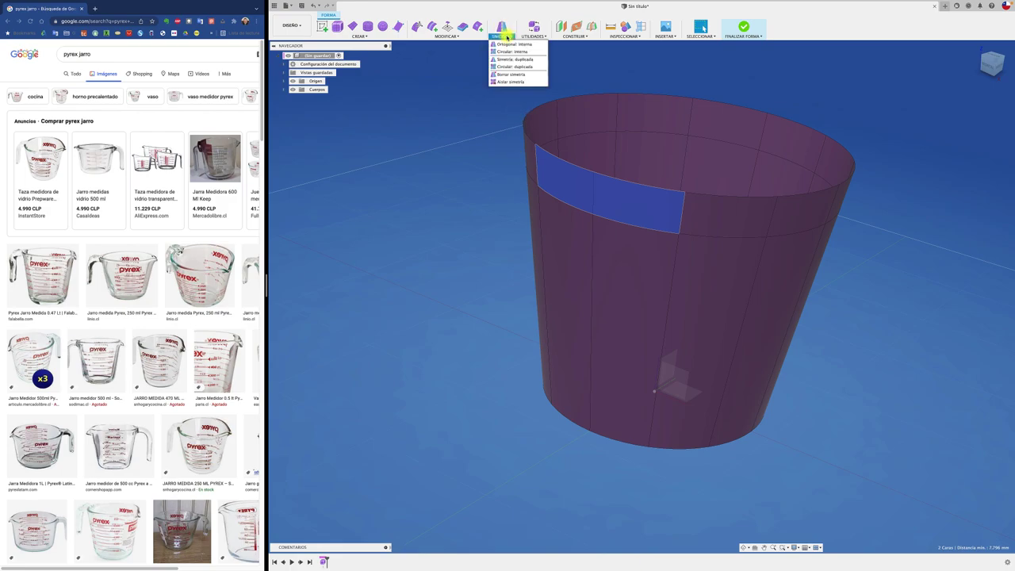
{"action": "left_click", "coordinate": [506, 45]}
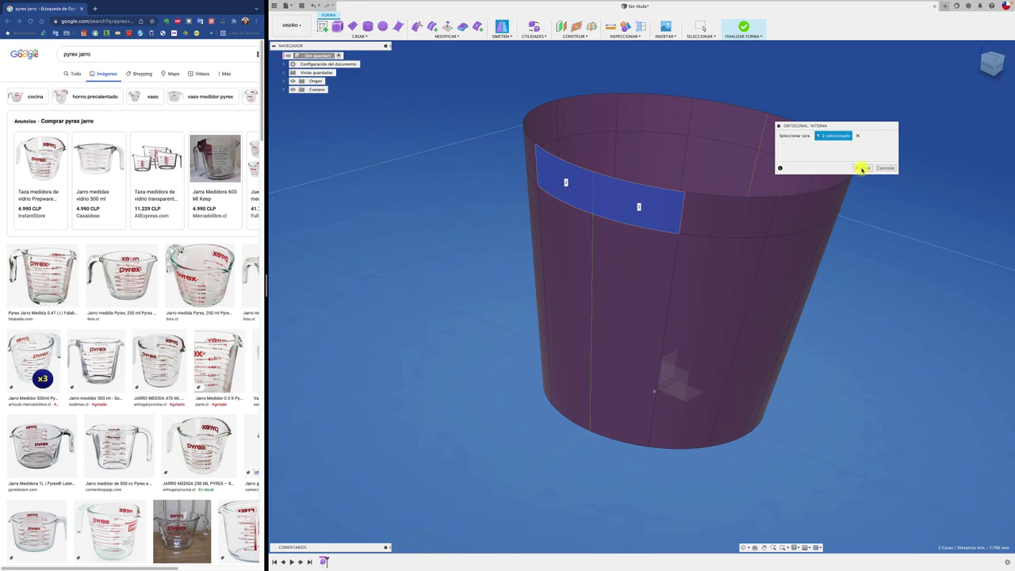
{"action": "left_click", "coordinate": [862, 168]}
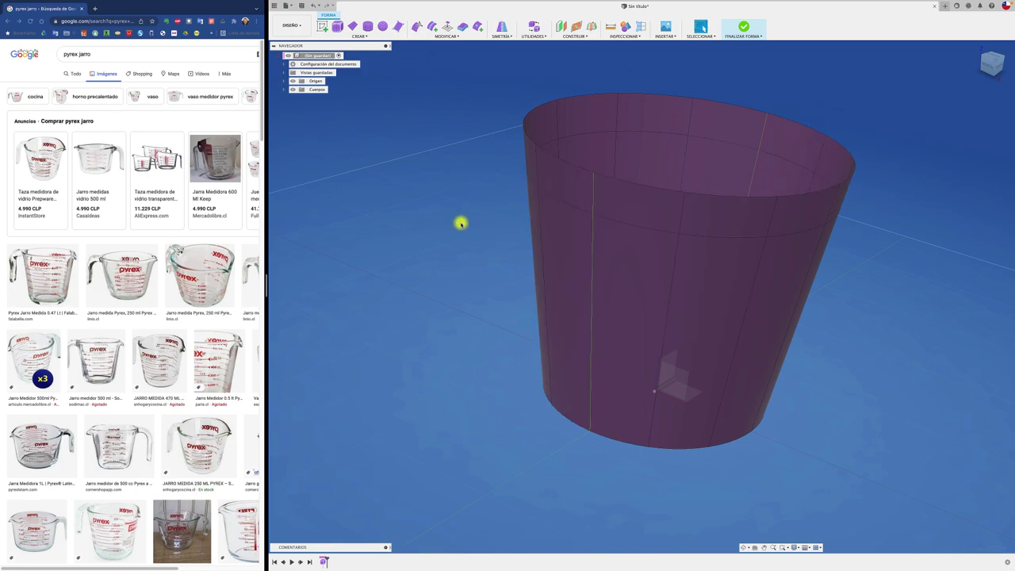
- Try pushing a rim face outward with Edit Form, then discard the edit
{"action": "left_click", "coordinate": [640, 211]}
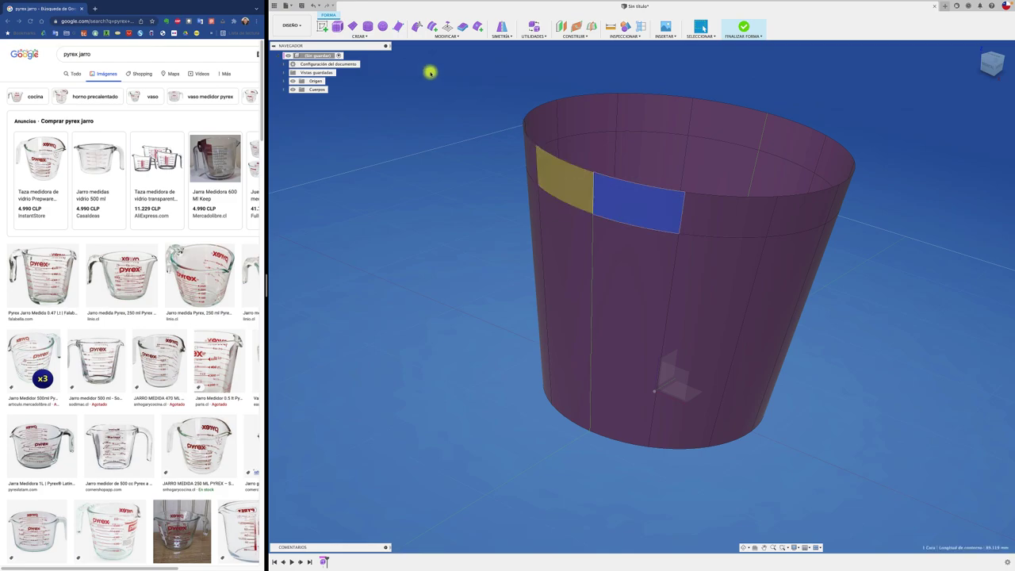
{"action": "left_click", "coordinate": [417, 27]}
{"action": "mouse_move", "coordinate": [668, 215]}
{"action": "left_mouse_down"}
{"action": "mouse_move", "coordinate": [660, 212]}
{"action": "mouse_move", "coordinate": [700, 229]}
{"action": "left_mouse_up"}
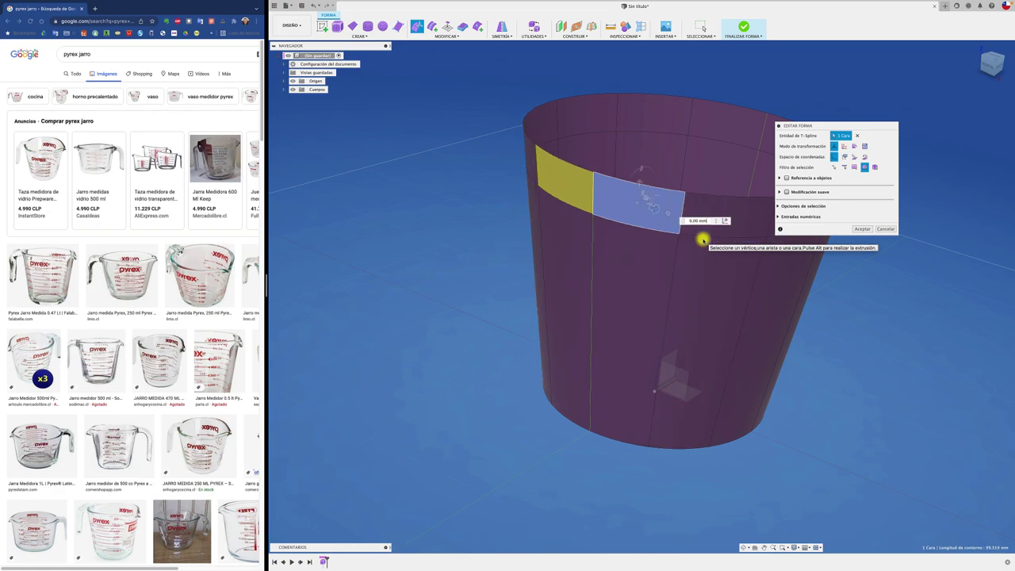
{"action": "left_click", "coordinate": [735, 208]}
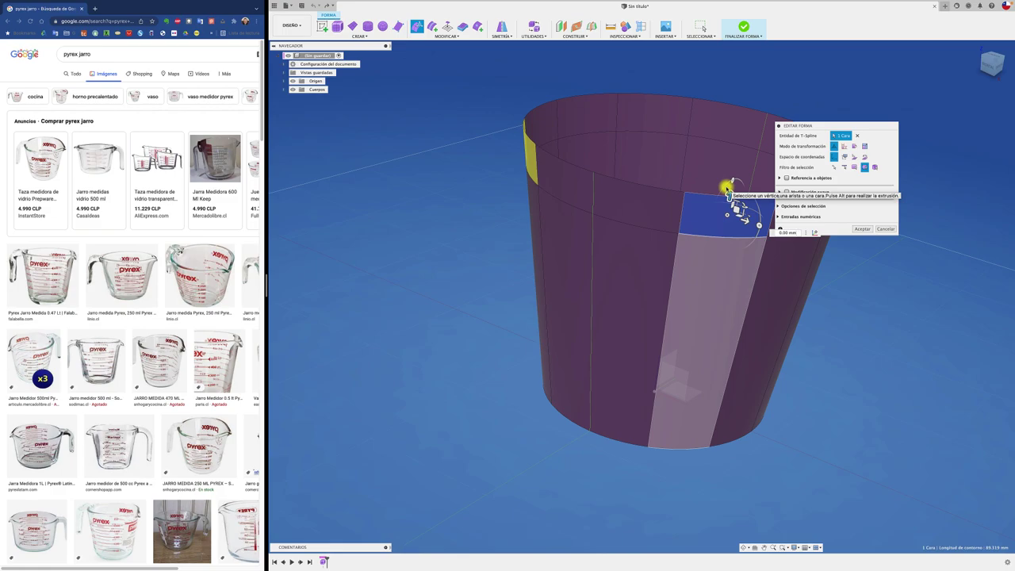
{"action": "left_click", "coordinate": [887, 230]}
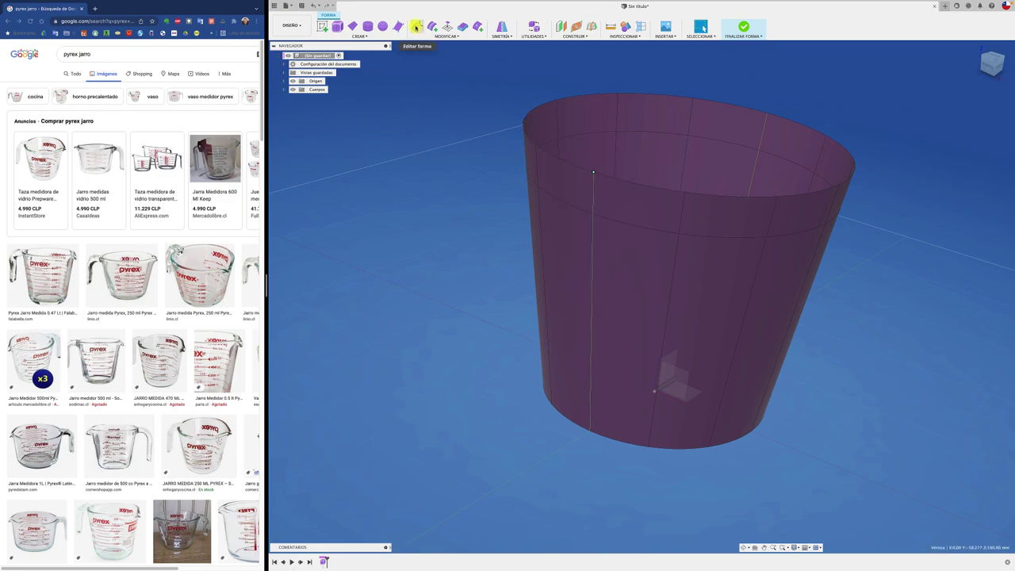
- Test pulling a top-rim vertex outward into a spout, then cancel it
{"action": "left_click", "coordinate": [416, 26]}
{"action": "mouse_move", "coordinate": [453, 132]}
{"action": "middle_mouse_down", "text": "shift"}
{"action": "mouse_move", "coordinate": [505, 178]}
{"action": "mouse_move", "coordinate": [455, 72]}
{"action": "middle_mouse_up", "text": "shift"}
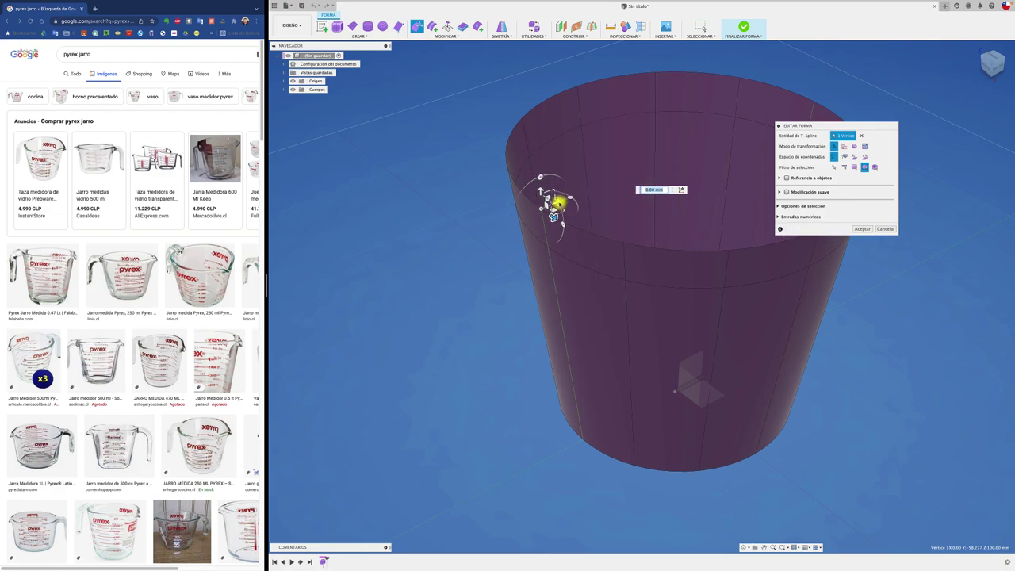
{"action": "left_click_drag", "start_coordinate": [557, 201], "coordinate": [453, 252]}
{"action": "middle_click_drag", "start_coordinate": [453, 252], "coordinate": [445, 273], "text": "shift"}
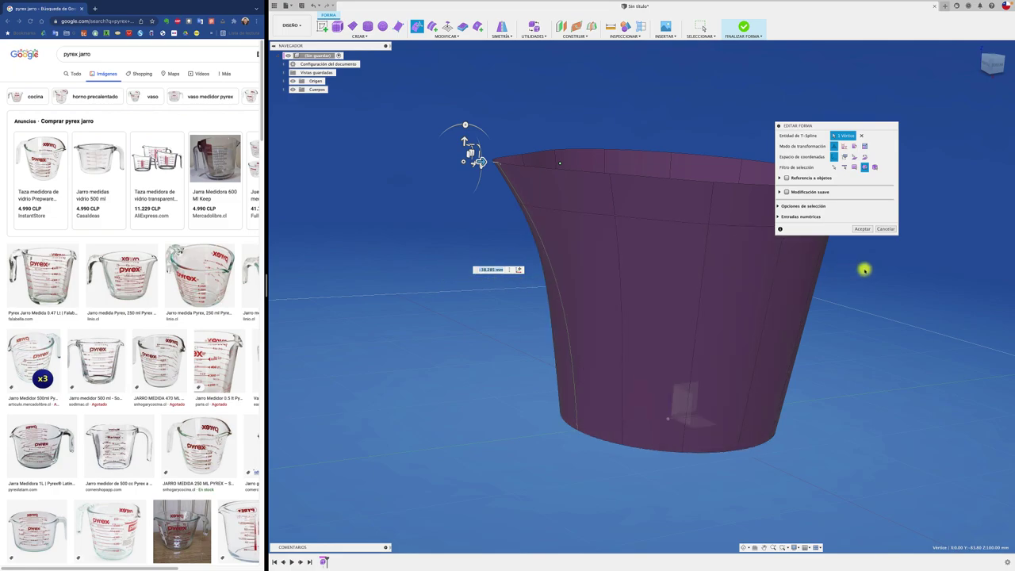
{"action": "left_click", "coordinate": [885, 229]}
{"action": "mouse_move", "coordinate": [872, 229]}
{"action": "middle_mouse_down", "text": "shift"}
{"action": "mouse_move", "coordinate": [654, 235]}
{"action": "mouse_move", "coordinate": [616, 251]}
{"action": "mouse_move", "coordinate": [632, 259]}
{"action": "mouse_move", "coordinate": [456, 264]}
{"action": "middle_mouse_up", "text": "shift"}
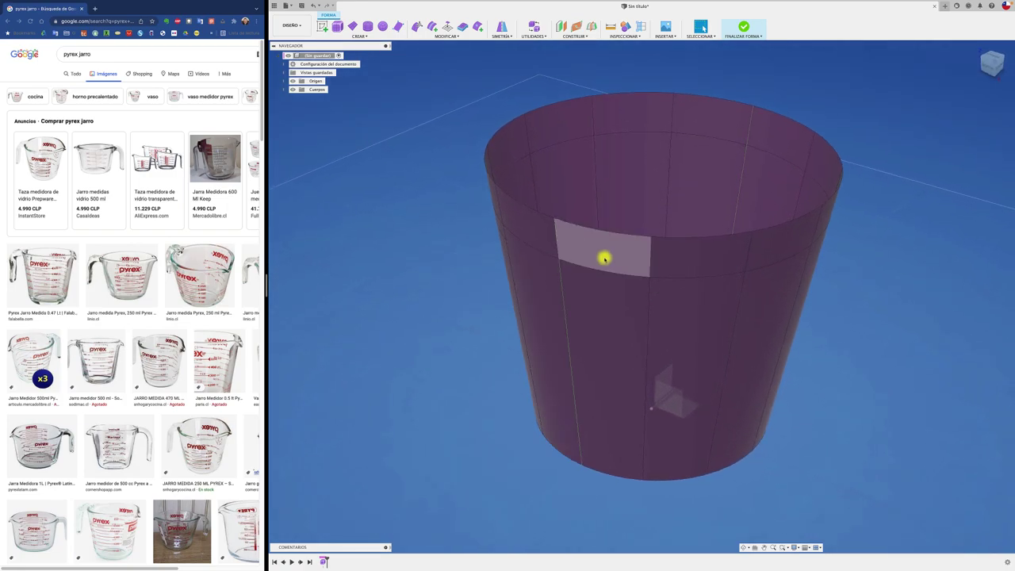
- Subdivide the face just below the rim using Exacto insertion mode
{"action": "left_click", "coordinate": [625, 252]}
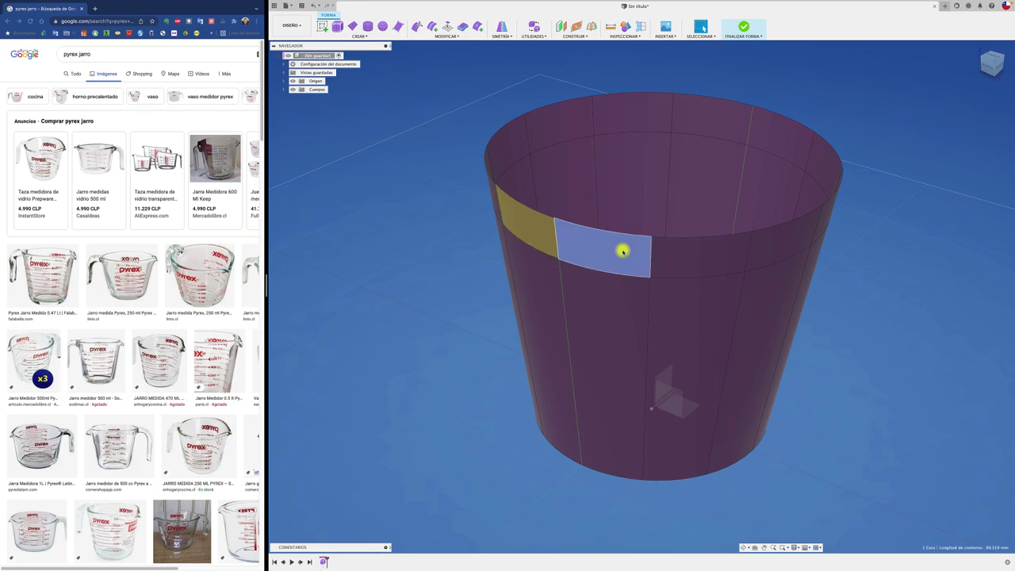
{"action": "left_click", "coordinate": [448, 37]}
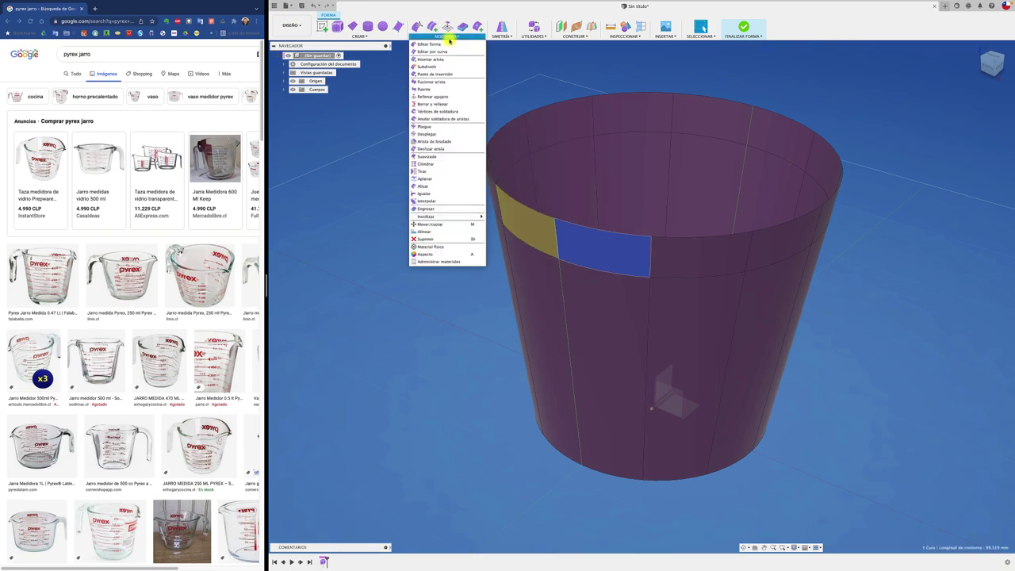
{"action": "left_click", "coordinate": [437, 67]}
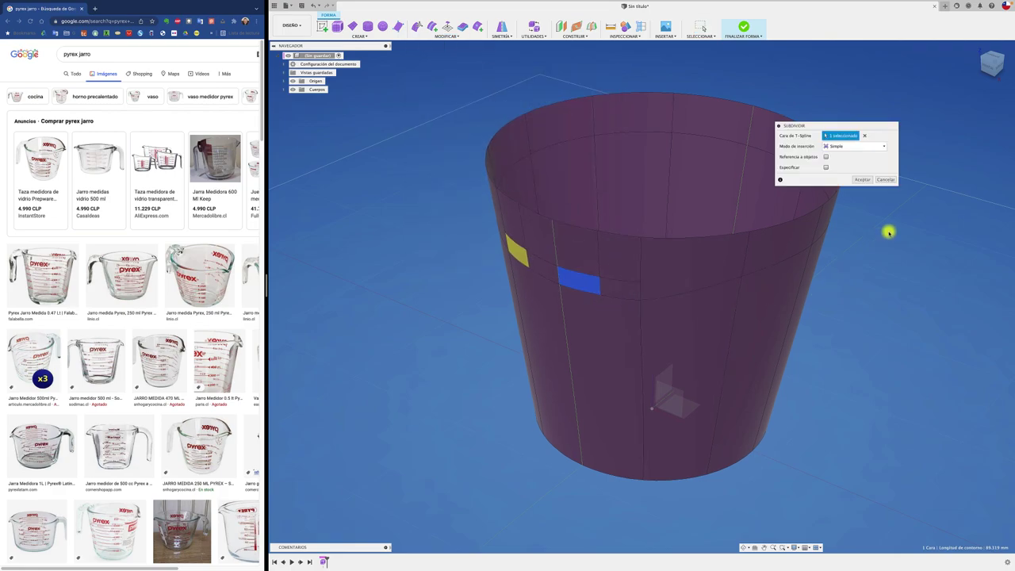
{"action": "left_click", "coordinate": [844, 148]}
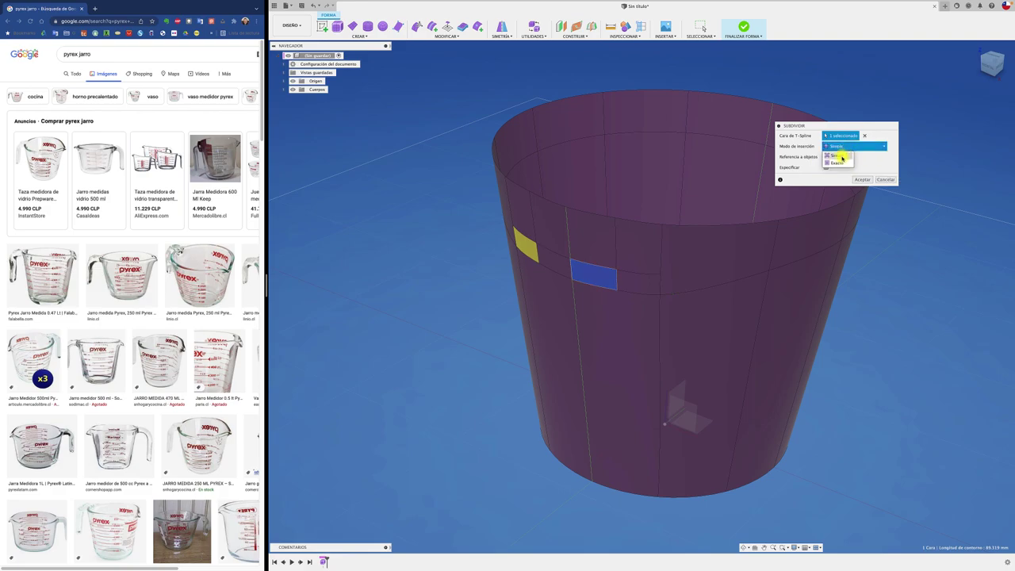
{"action": "left_click", "coordinate": [838, 163]}
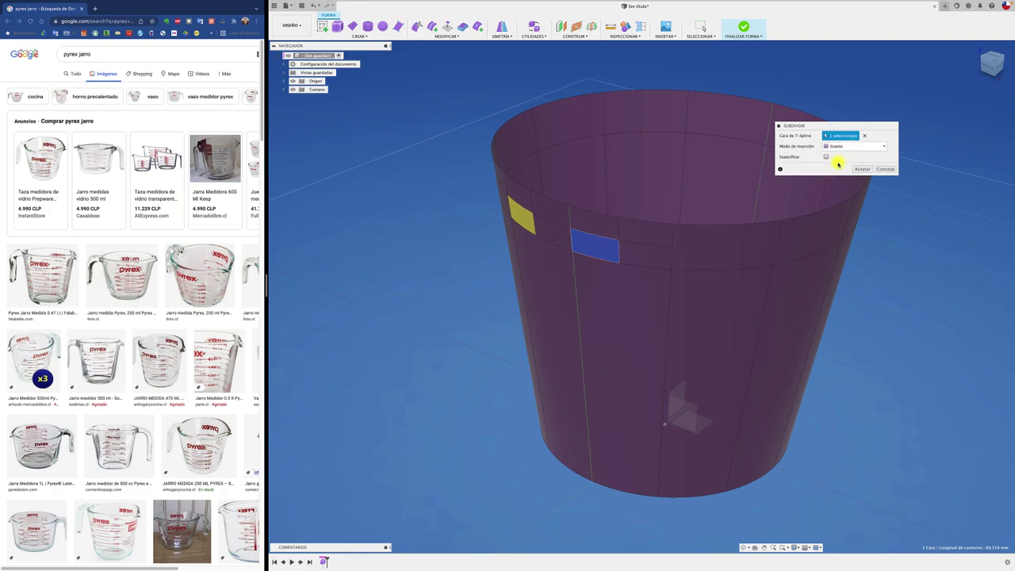
{"action": "left_click", "coordinate": [857, 147]}
{"action": "left_click", "coordinate": [845, 155]}
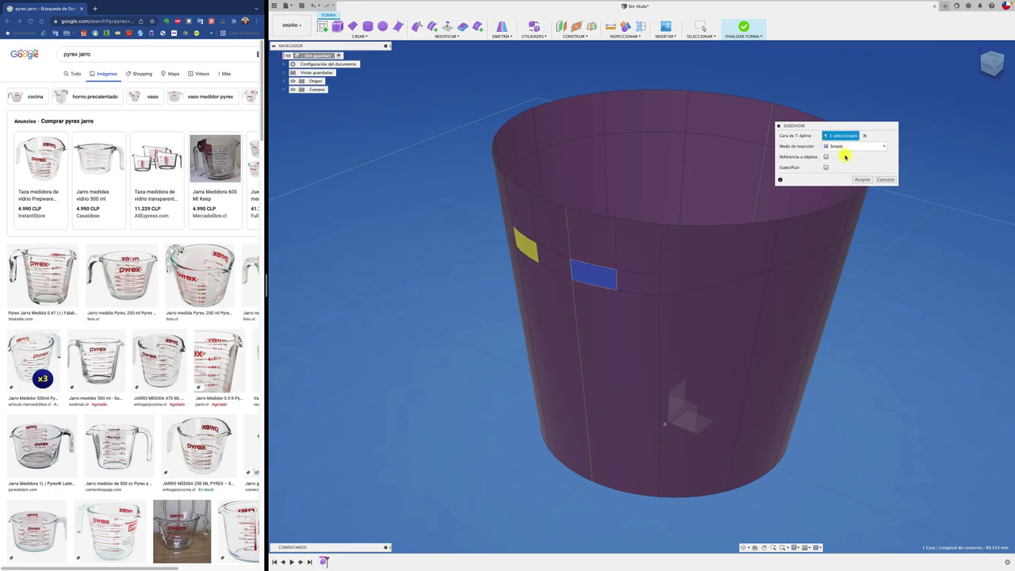
{"action": "left_click", "coordinate": [992, 60]}
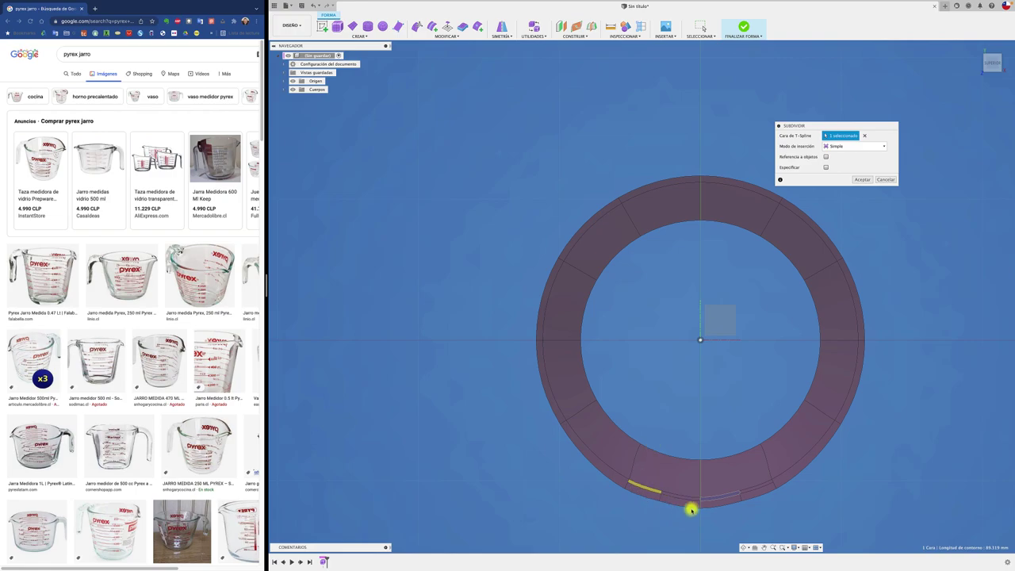
{"action": "middle_click_drag", "start_coordinate": [702, 472], "coordinate": [682, 370], "text": "shift"}
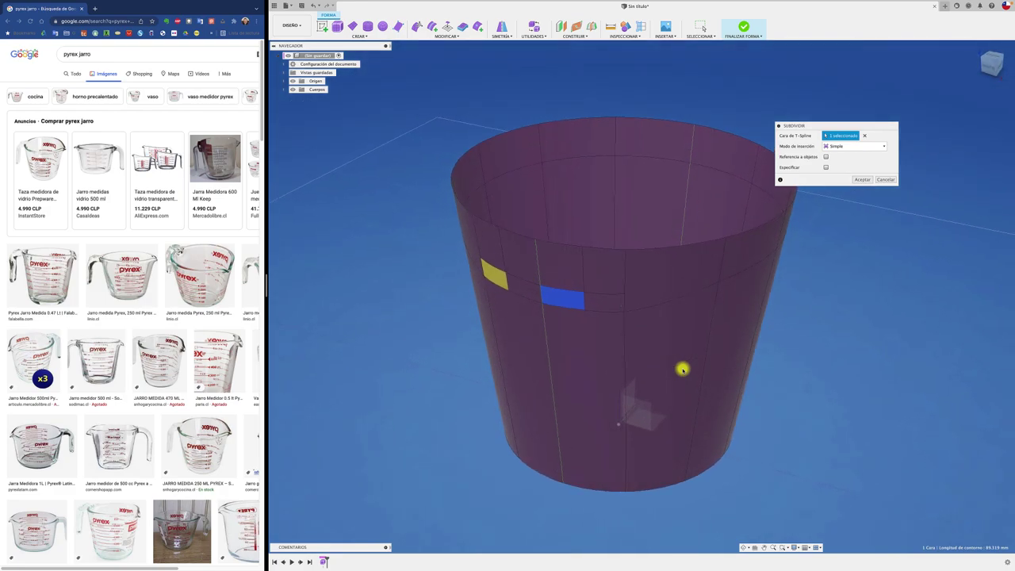
{"action": "left_click", "coordinate": [881, 146]}
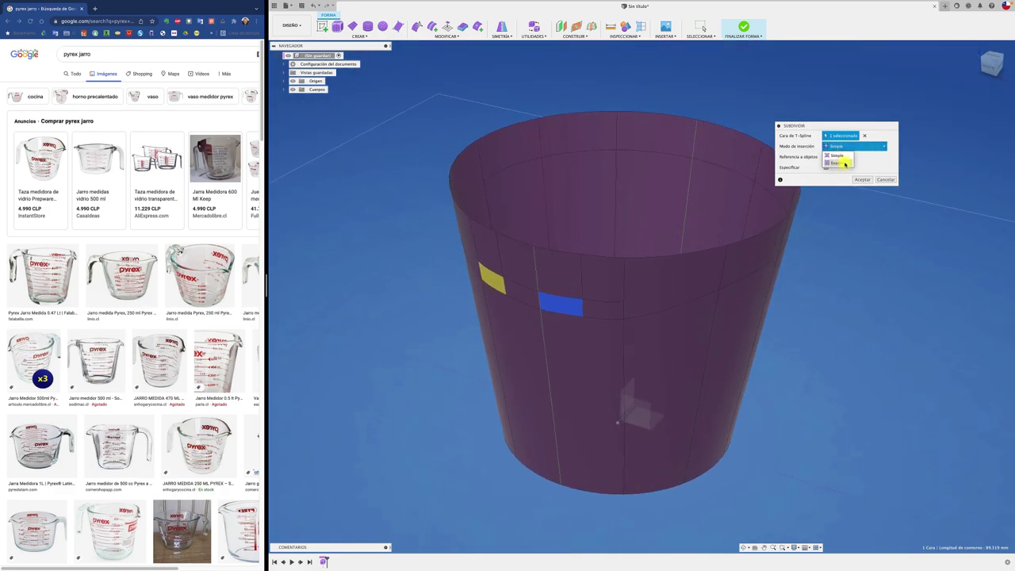
{"action": "left_click", "coordinate": [846, 163]}
{"action": "middle_click_drag", "start_coordinate": [846, 159], "coordinate": [853, 183], "text": "shift"}
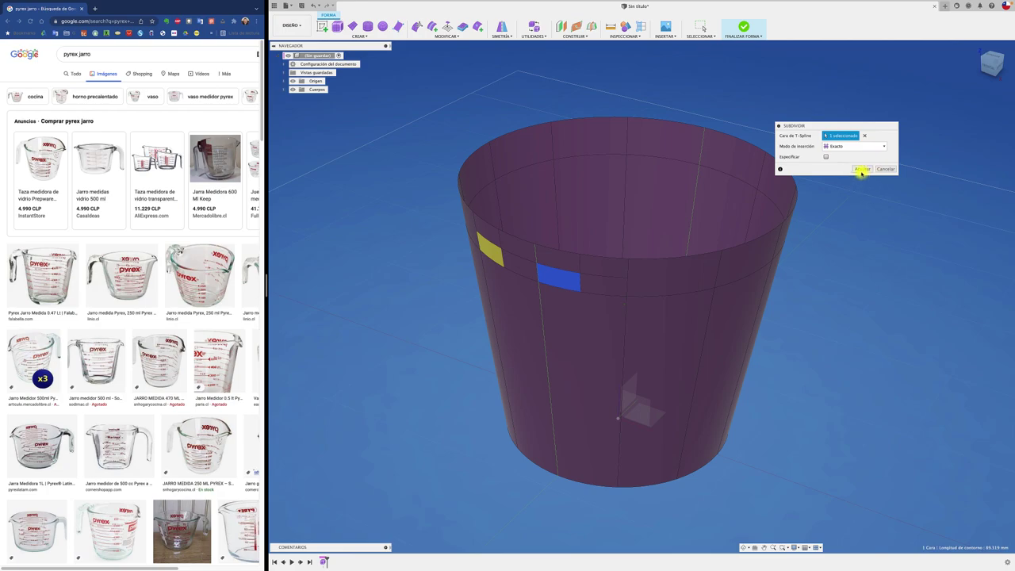
{"action": "left_click", "coordinate": [859, 169]}
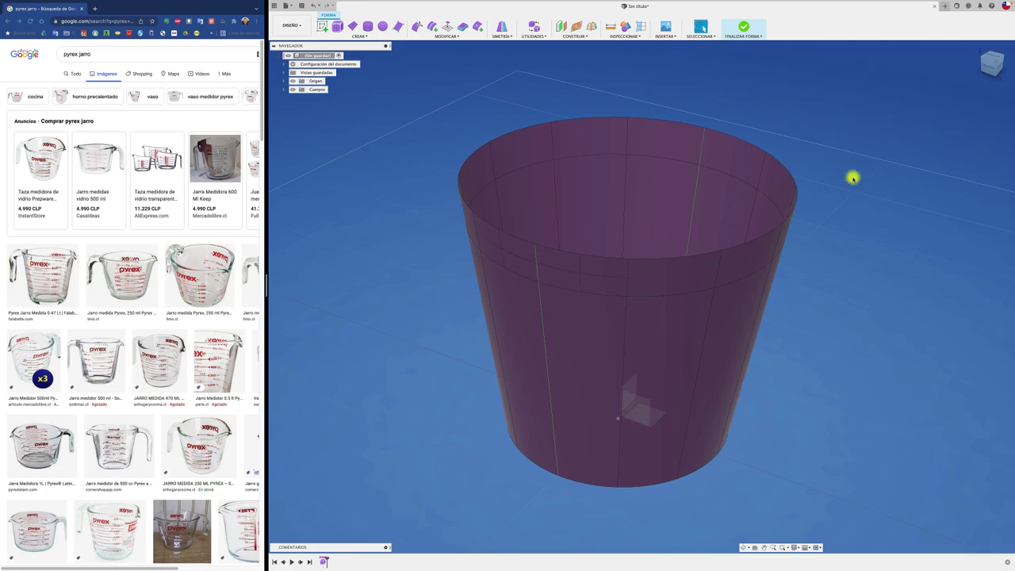
- Pull a top-rim vertex outward about 26 mm, then lower and tuck in the spout tip
{"action": "left_click", "coordinate": [547, 257]}
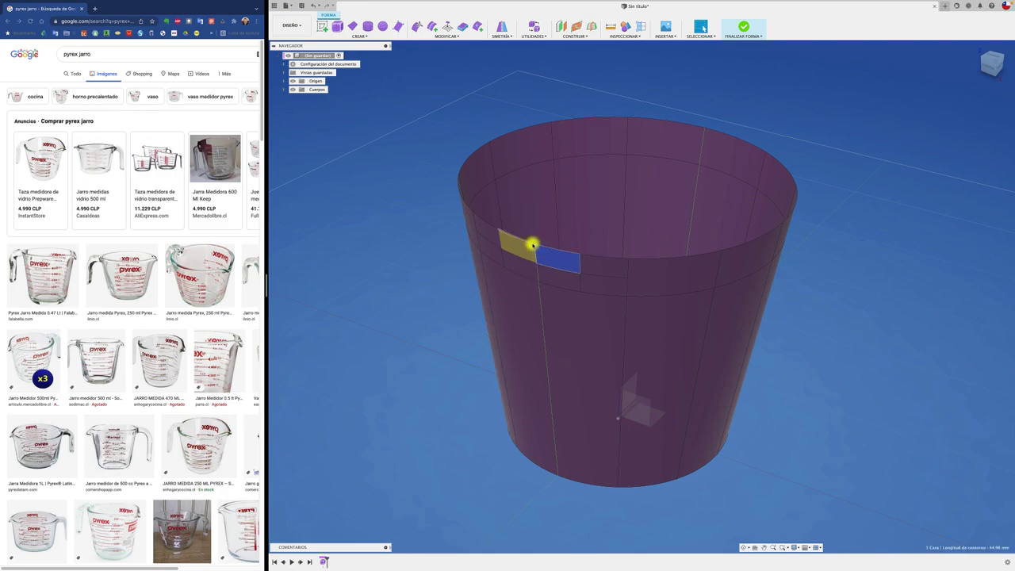
{"action": "left_click", "coordinate": [535, 245]}
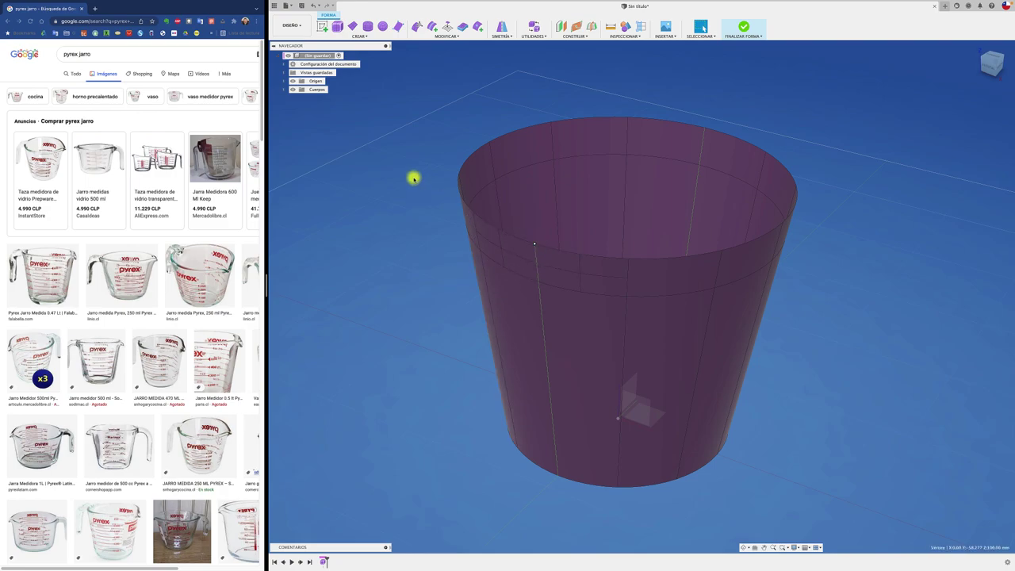
{"action": "left_click", "coordinate": [417, 26]}
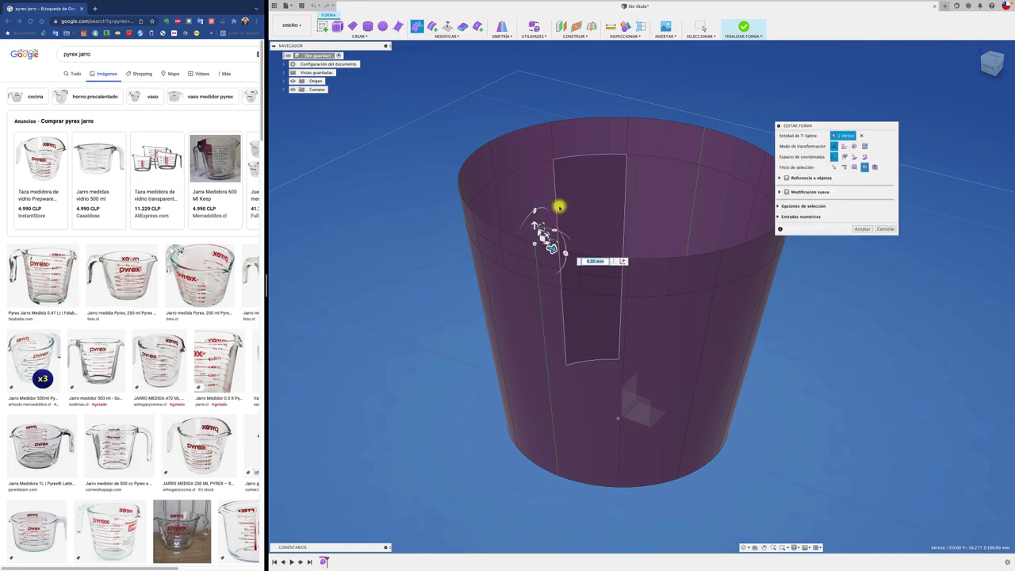
{"action": "scroll", "coordinate": [576, 227], "scroll_direction": "up", "scroll_amount": 5}
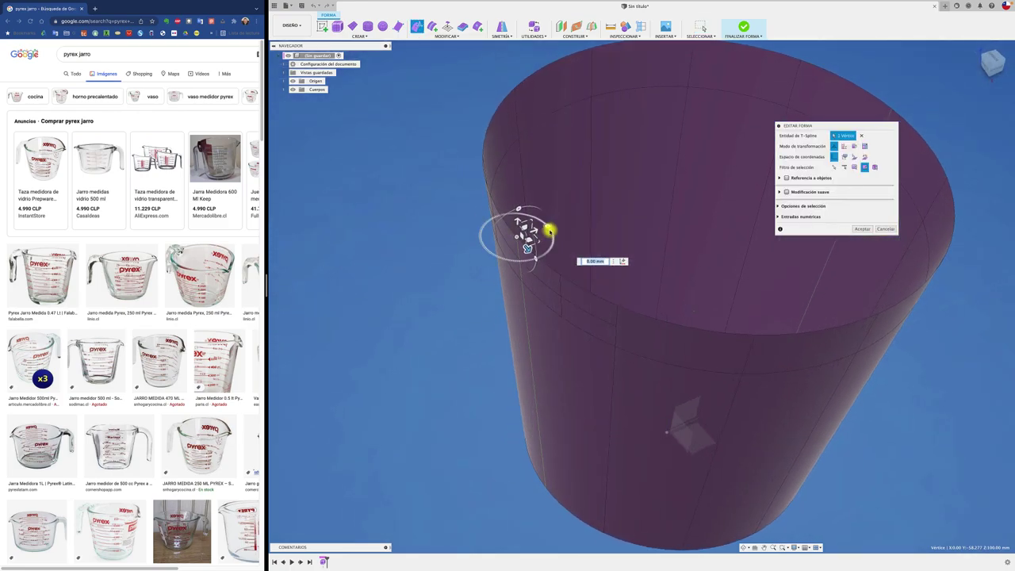
{"action": "left_click_drag", "start_coordinate": [536, 230], "coordinate": [428, 264]}
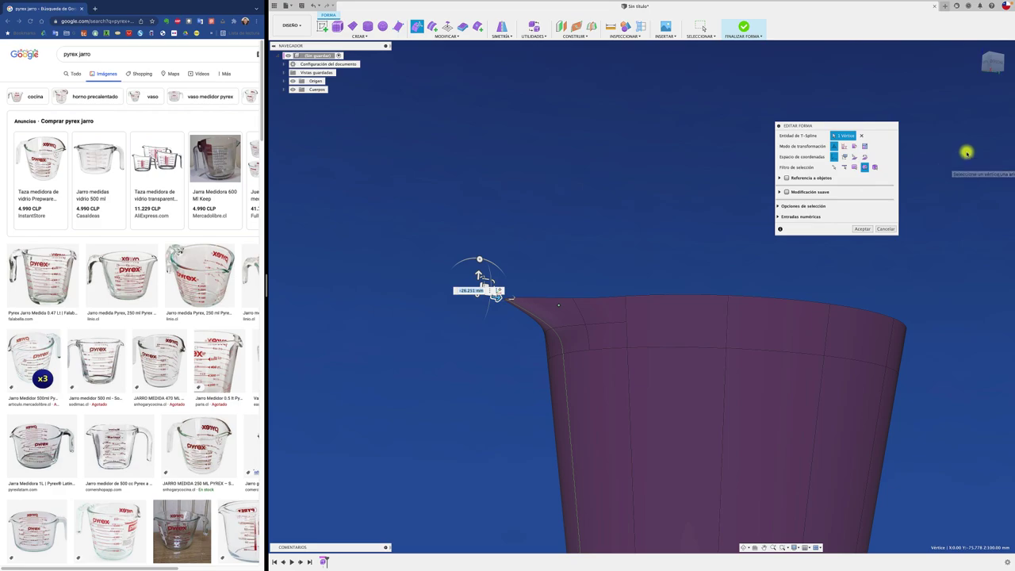
{"action": "left_click", "coordinate": [995, 63]}
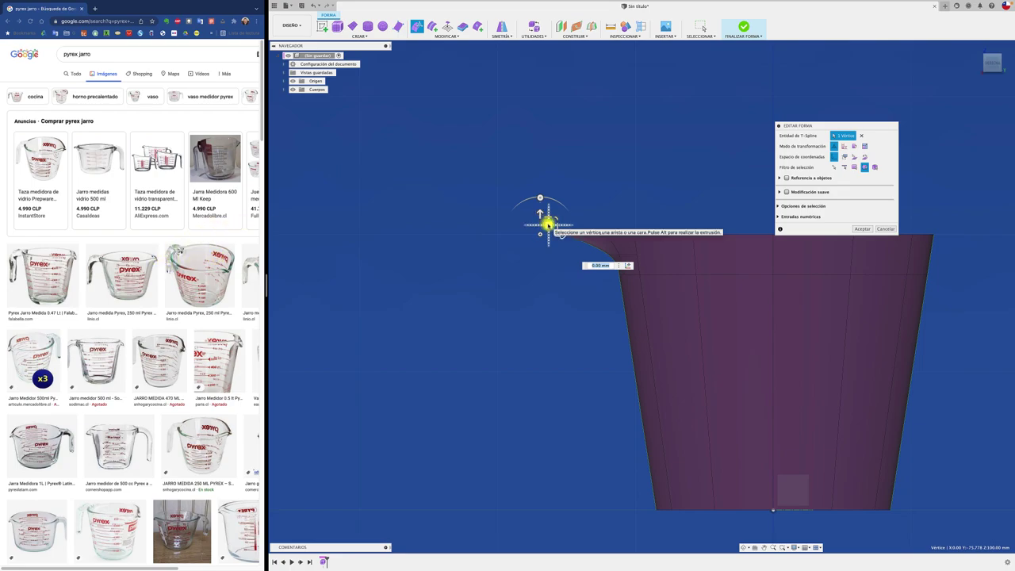
{"action": "mouse_move", "coordinate": [547, 224]}
{"action": "left_mouse_down"}
{"action": "mouse_move", "coordinate": [563, 245]}
{"action": "mouse_move", "coordinate": [544, 211]}
{"action": "mouse_move", "coordinate": [574, 242]}
{"action": "left_mouse_up"}
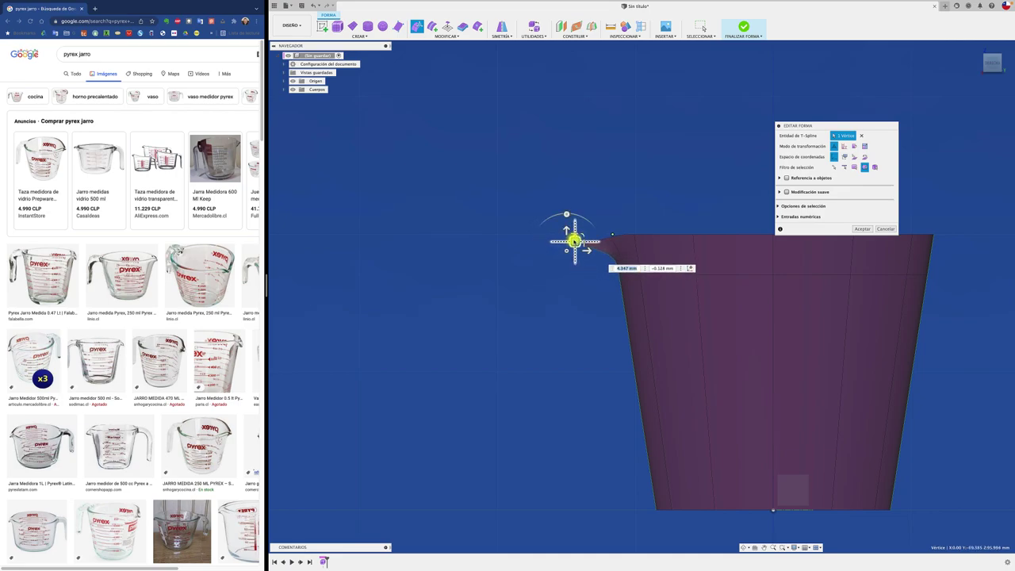
- Nudge the spout edge down and tilt it 15 degrees, then accept
{"action": "left_click", "coordinate": [602, 251]}
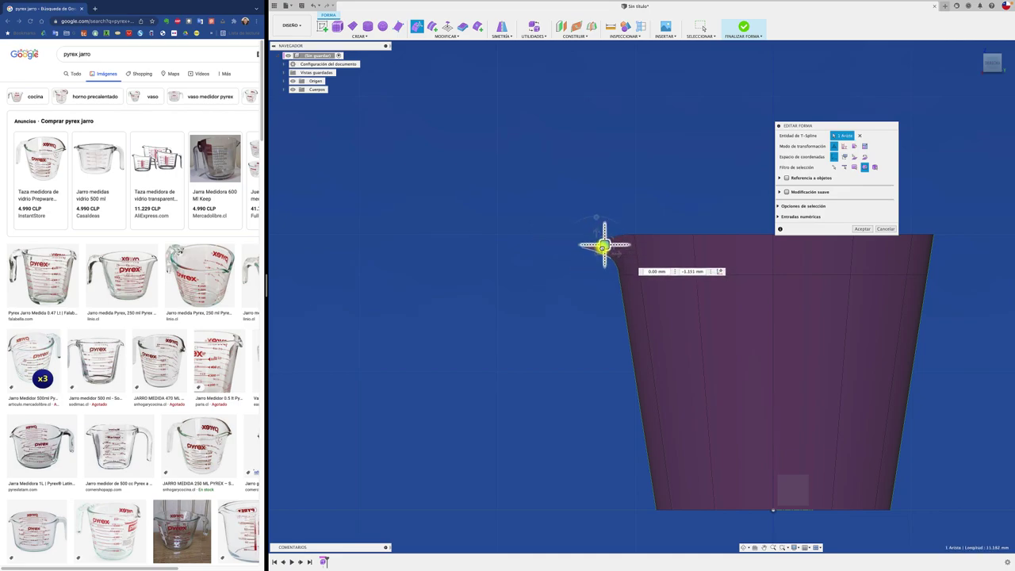
{"action": "left_click_drag", "start_coordinate": [602, 251], "coordinate": [593, 252]}
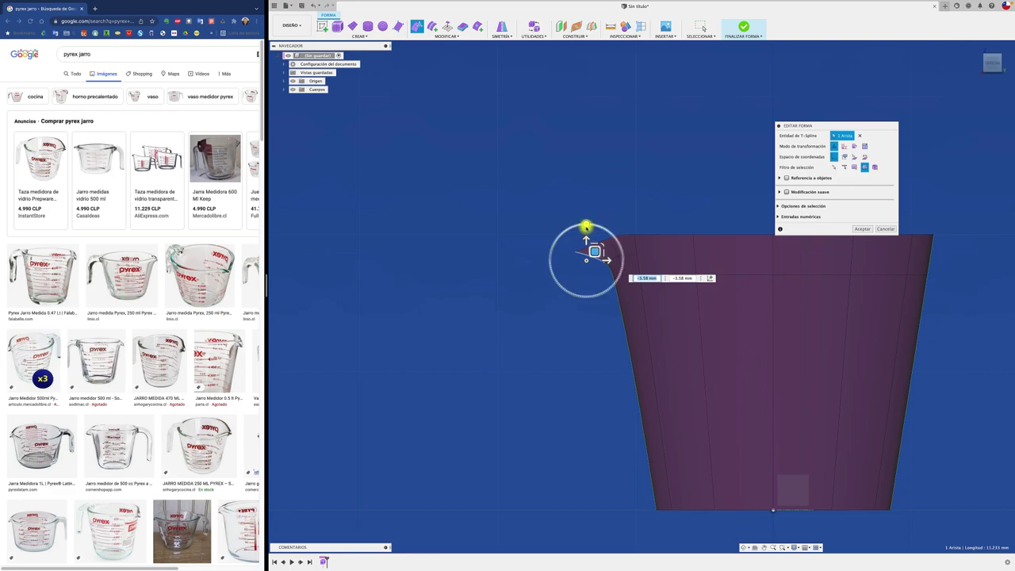
{"action": "mouse_move", "coordinate": [587, 226]}
{"action": "left_mouse_down"}
{"action": "mouse_move", "coordinate": [577, 229]}
{"action": "mouse_move", "coordinate": [602, 229]}
{"action": "mouse_move", "coordinate": [581, 229]}
{"action": "left_mouse_up"}
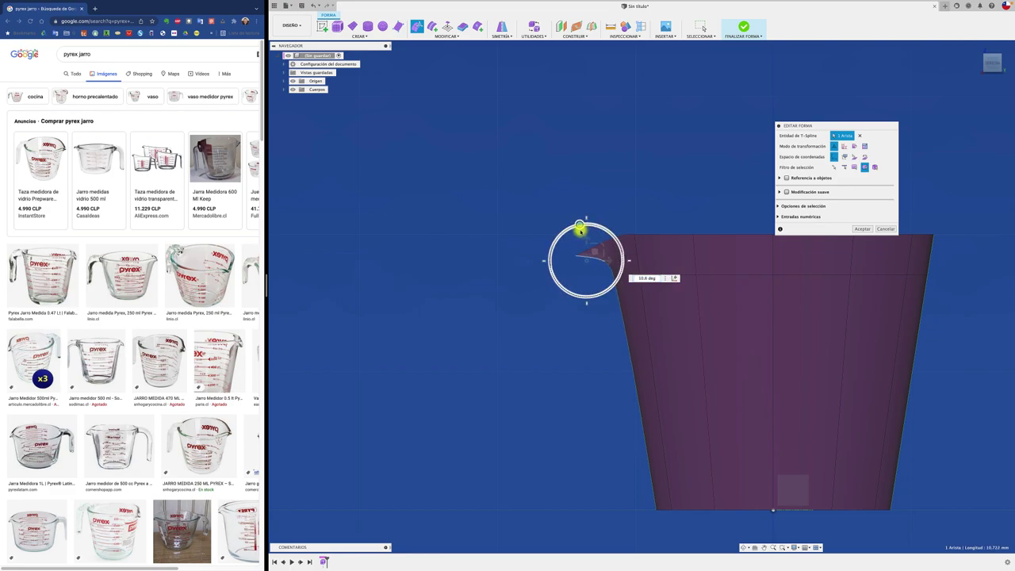
{"action": "middle_click_drag", "start_coordinate": [578, 218], "coordinate": [835, 242], "text": "shift"}
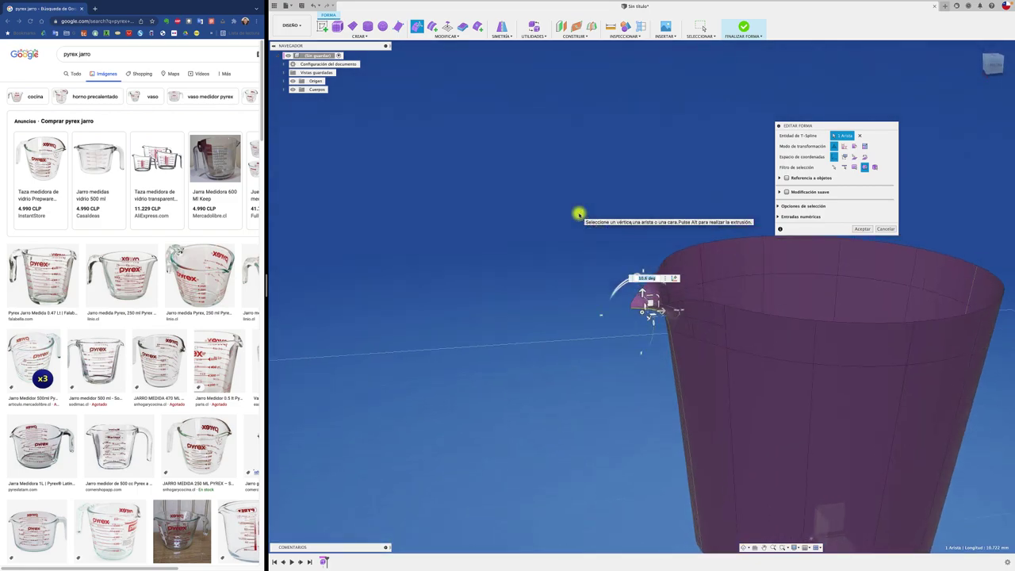
{"action": "left_click", "coordinate": [861, 229]}
- Lower the spout edge by 5.283 mm and confirm the reshape
{"action": "mouse_move", "coordinate": [737, 261]}
{"action": "middle_mouse_down", "text": "shift"}
{"action": "mouse_move", "coordinate": [537, 245]}
{"action": "mouse_move", "coordinate": [528, 278]}
{"action": "mouse_move", "coordinate": [503, 306]}
{"action": "mouse_move", "coordinate": [571, 283]}
{"action": "mouse_move", "coordinate": [563, 256]}
{"action": "middle_mouse_up", "text": "shift"}
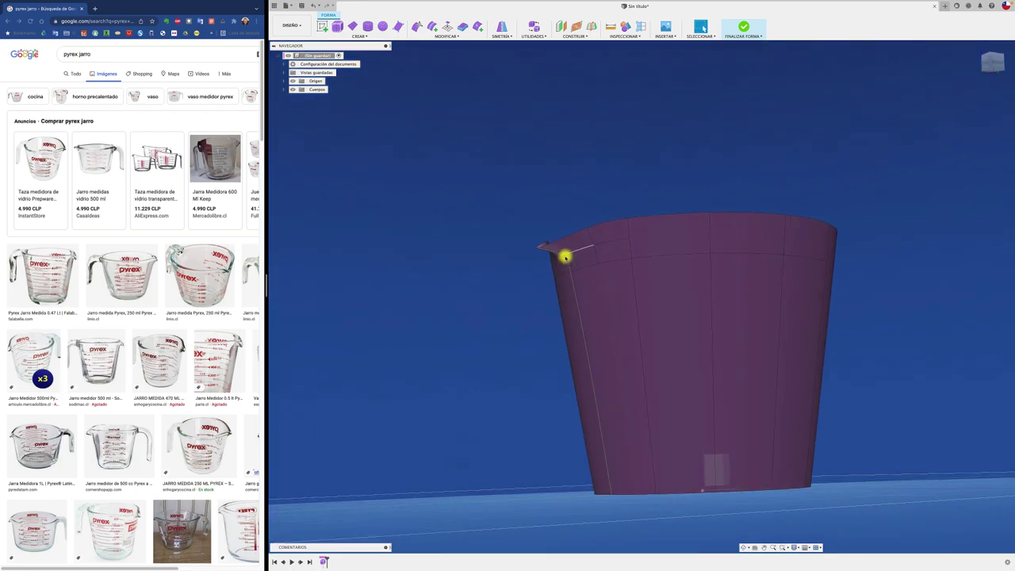
{"action": "mouse_move", "coordinate": [455, 286]}
{"action": "middle_mouse_down", "text": "shift"}
{"action": "mouse_move", "coordinate": [446, 274]}
{"action": "mouse_move", "coordinate": [466, 254]}
{"action": "mouse_move", "coordinate": [471, 59]}
{"action": "middle_mouse_up", "text": "shift"}
{"action": "left_click", "coordinate": [416, 26]}
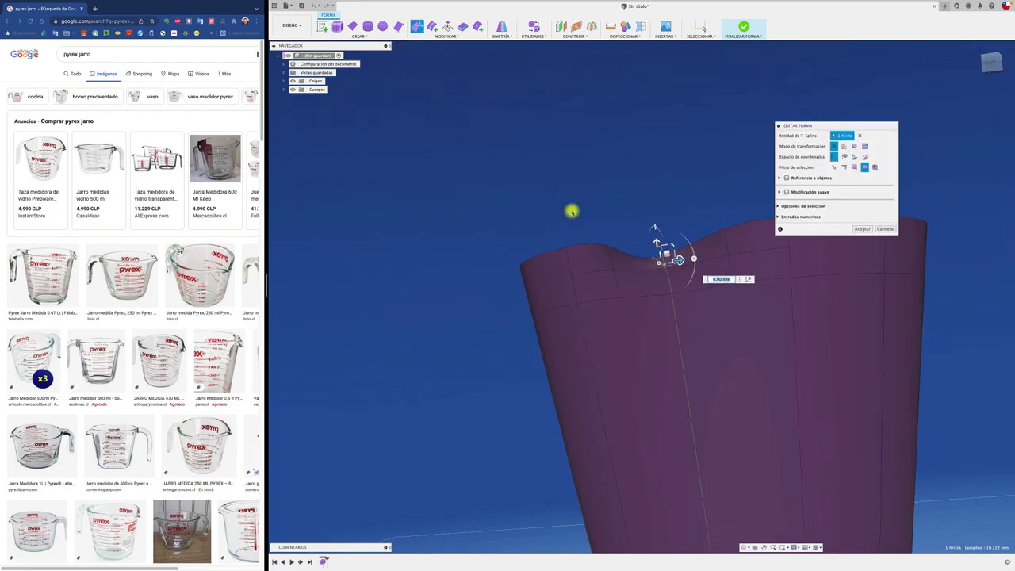
{"action": "middle_click_drag", "start_coordinate": [571, 209], "coordinate": [598, 226], "text": "shift"}
{"action": "mouse_move", "coordinate": [994, 63]}
{"action": "middle_mouse_down", "text": "shift"}
{"action": "mouse_move", "coordinate": [899, 145]}
{"action": "mouse_move", "coordinate": [598, 310]}
{"action": "middle_mouse_up", "text": "shift"}
{"action": "left_click_drag", "start_coordinate": [555, 290], "coordinate": [558, 310]}
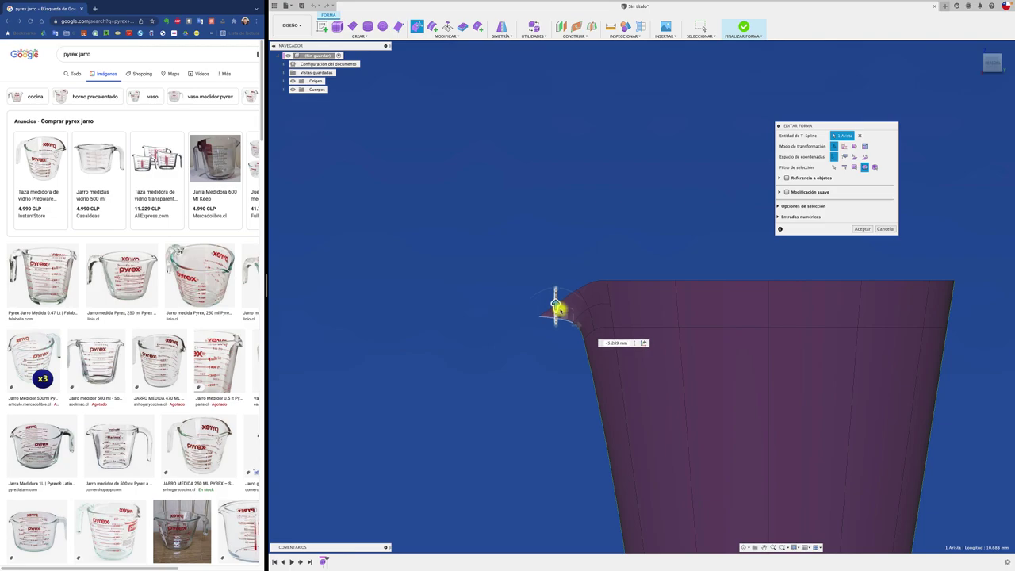
{"action": "middle_click_drag", "start_coordinate": [557, 310], "coordinate": [614, 201], "text": "shift"}
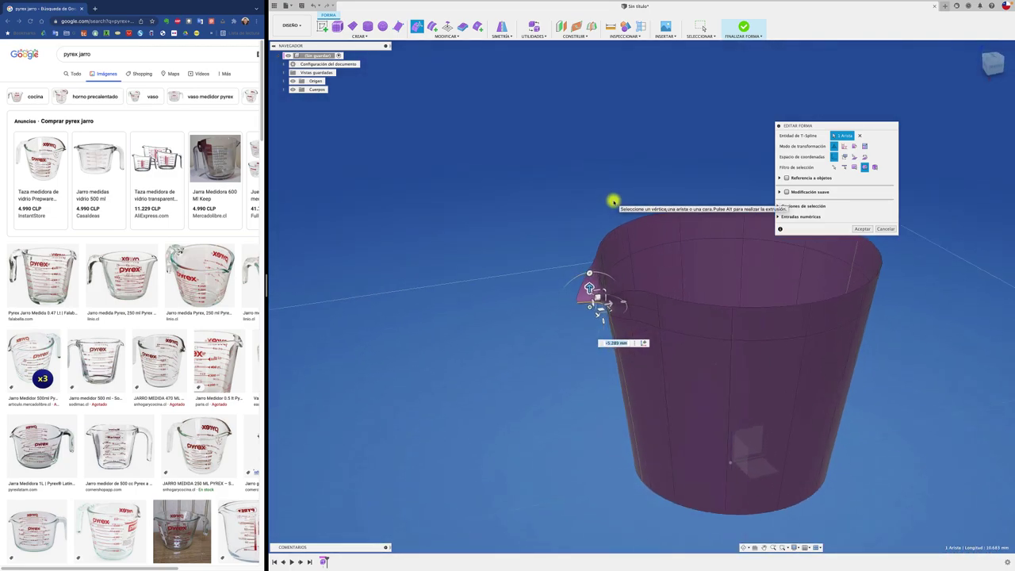
{"action": "left_click", "coordinate": [863, 228]}
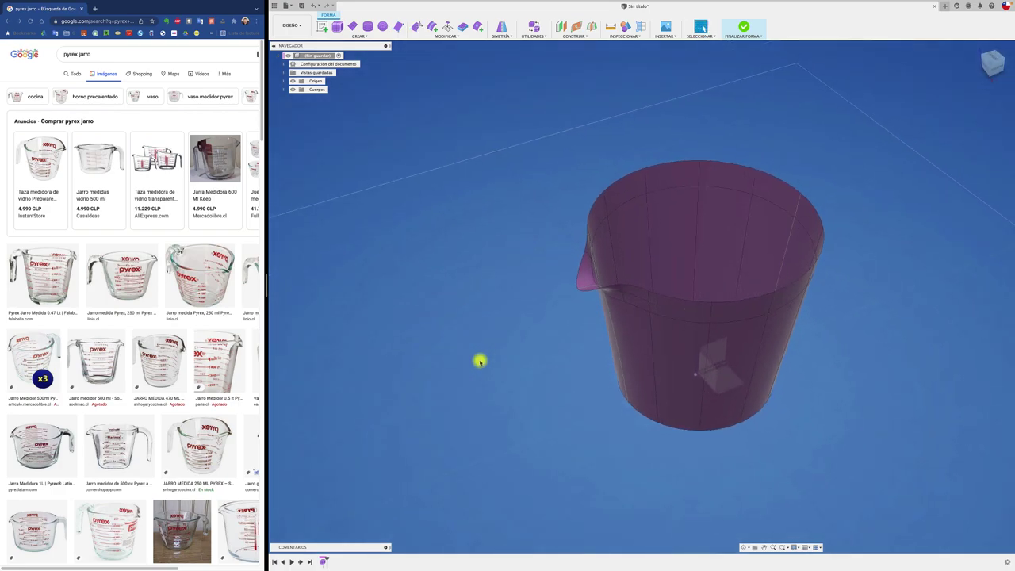
- Select the jug's bottom face and delete it, leaving an open hole at the base
{"action": "mouse_move", "coordinate": [480, 362]}
{"action": "middle_mouse_down", "text": "shift"}
{"action": "mouse_move", "coordinate": [753, 295]}
{"action": "mouse_move", "coordinate": [708, 308]}
{"action": "middle_mouse_up", "text": "shift"}
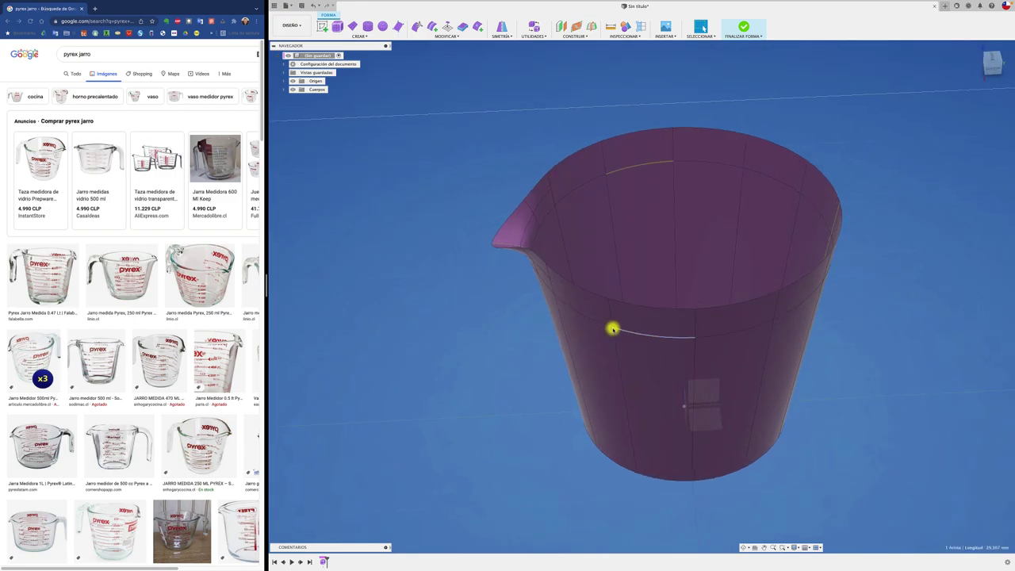
{"action": "left_click", "coordinate": [648, 317]}
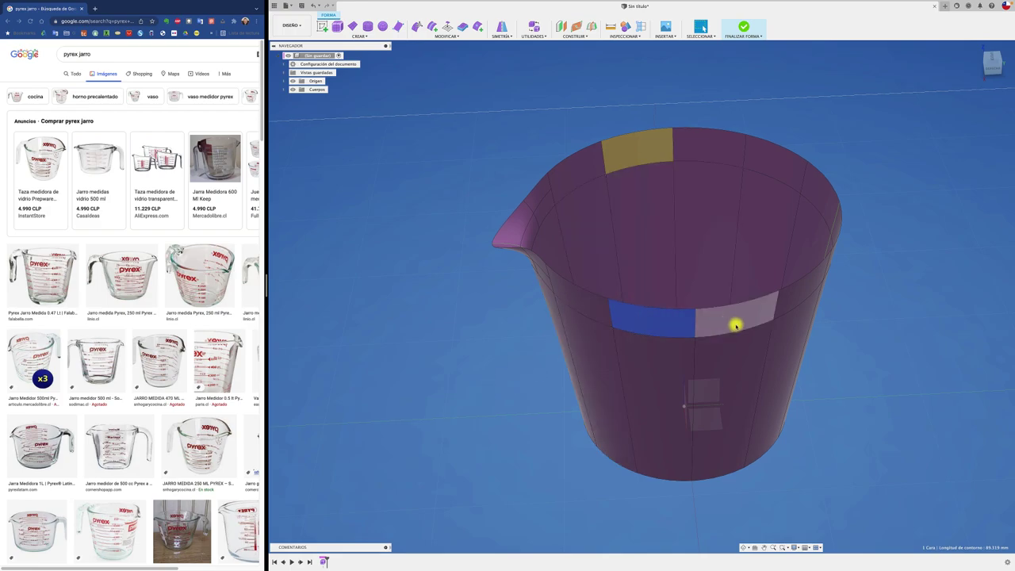
{"action": "middle_click_drag", "start_coordinate": [857, 355], "coordinate": [877, 293], "text": "shift"}
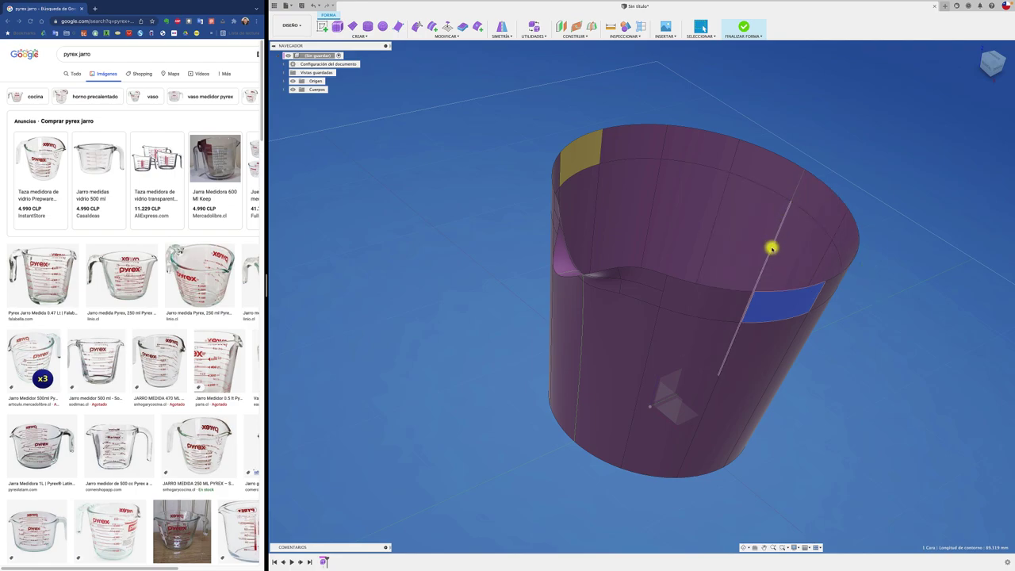
{"action": "mouse_move", "coordinate": [772, 245]}
{"action": "middle_mouse_down", "text": "shift"}
{"action": "mouse_move", "coordinate": [913, 314]}
{"action": "mouse_move", "coordinate": [891, 347]}
{"action": "mouse_move", "coordinate": [720, 238]}
{"action": "middle_mouse_up", "text": "shift"}
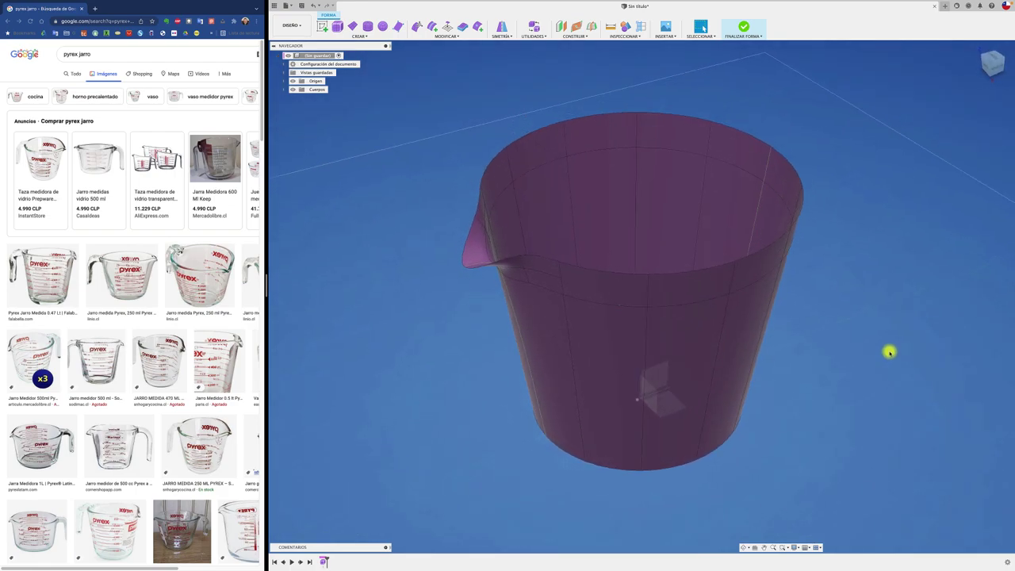
{"action": "key", "text": "Delete"}
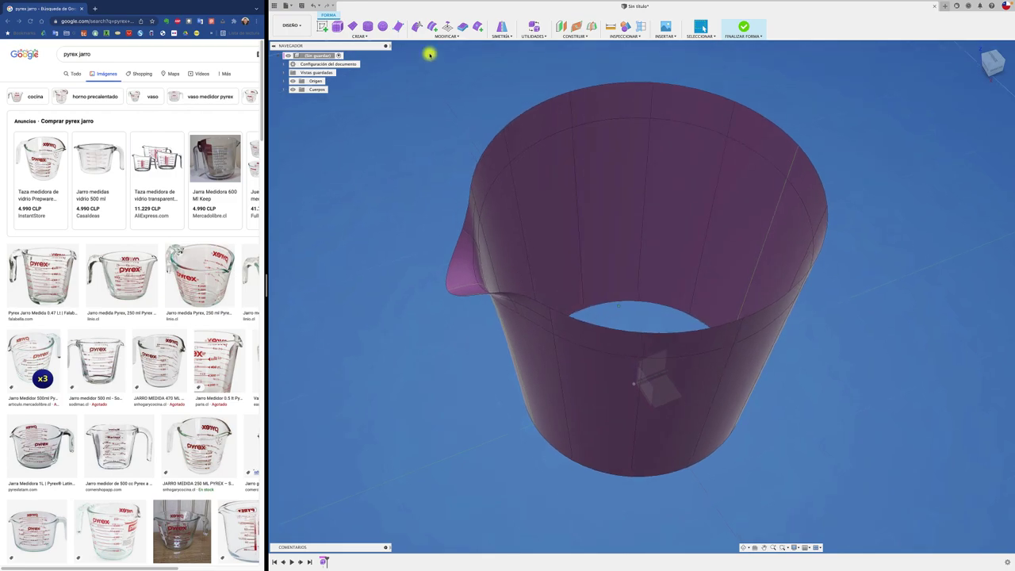
{"action": "left_click", "coordinate": [445, 36]}
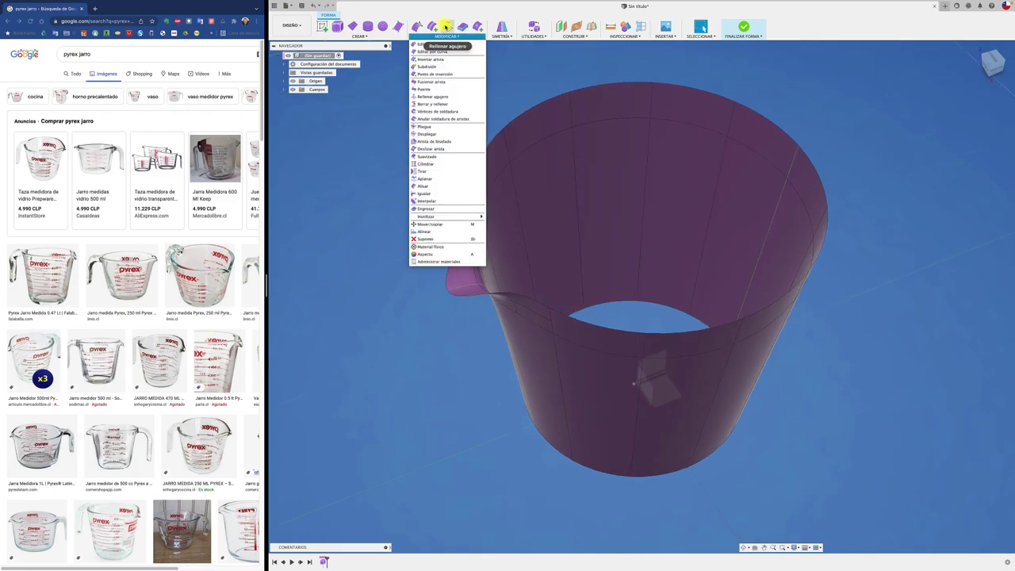
- Fill the base opening edge with Fill Hole in Collapse mode, keeping crease edges
{"action": "left_click", "coordinate": [447, 27]}
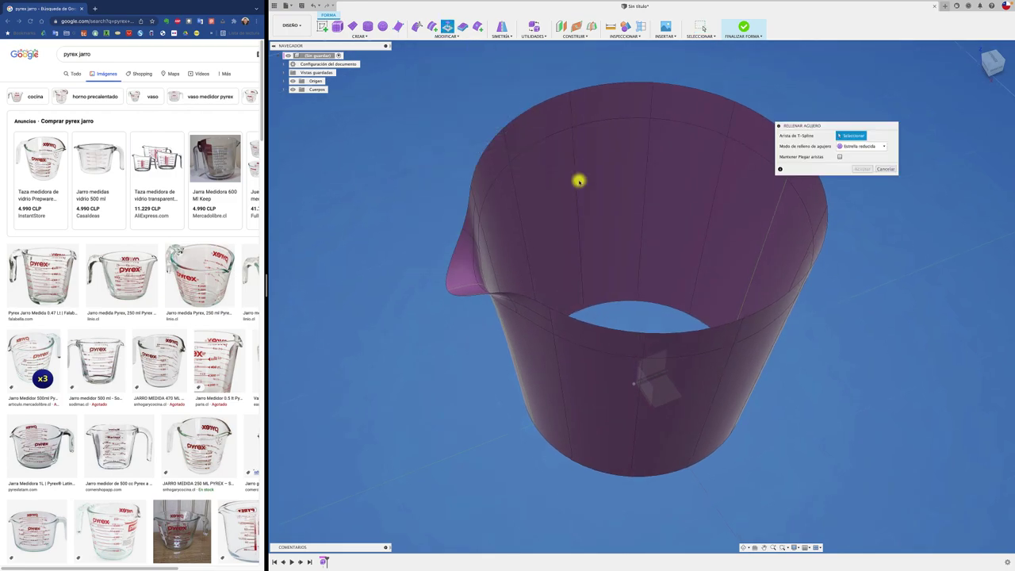
{"action": "mouse_move", "coordinate": [577, 177]}
{"action": "middle_mouse_down", "text": "shift"}
{"action": "mouse_move", "coordinate": [640, 293]}
{"action": "mouse_move", "coordinate": [630, 290]}
{"action": "mouse_move", "coordinate": [767, 336]}
{"action": "mouse_move", "coordinate": [795, 209]}
{"action": "mouse_move", "coordinate": [833, 190]}
{"action": "middle_mouse_up", "text": "shift"}
{"action": "left_click", "coordinate": [615, 304]}
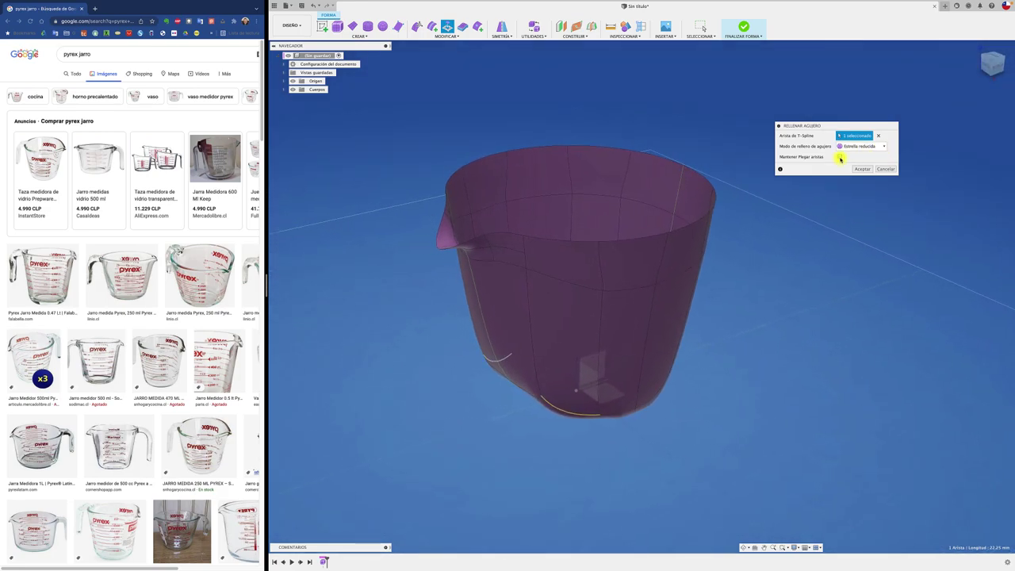
{"action": "middle_click_drag", "start_coordinate": [837, 162], "coordinate": [742, 286], "text": "shift"}
{"action": "mouse_move", "coordinate": [554, 195]}
{"action": "middle_mouse_down", "text": "shift"}
{"action": "mouse_move", "coordinate": [548, 324]}
{"action": "mouse_move", "coordinate": [745, 280]}
{"action": "mouse_move", "coordinate": [777, 256]}
{"action": "mouse_move", "coordinate": [841, 159]}
{"action": "middle_mouse_up", "text": "shift"}
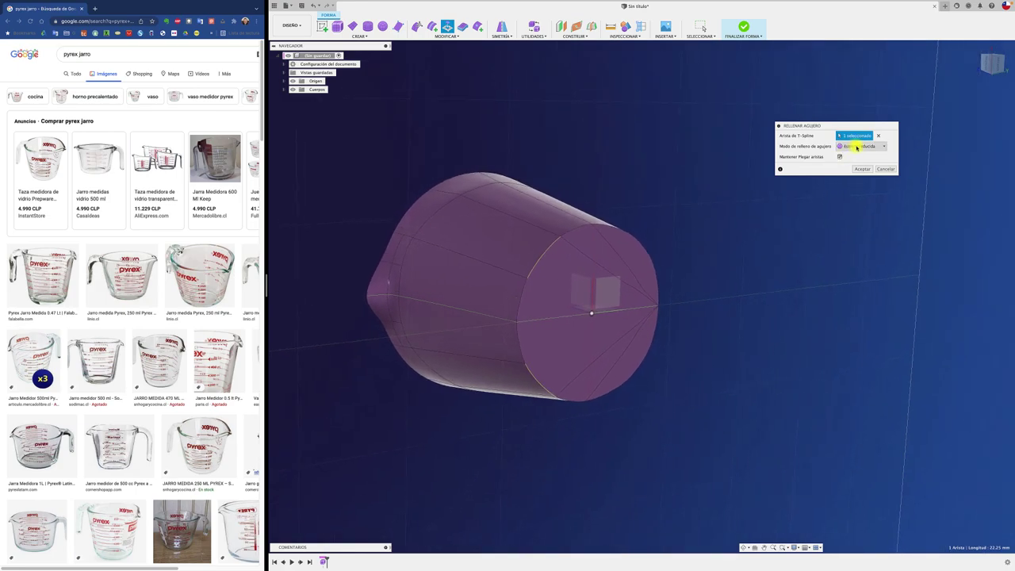
{"action": "left_click", "coordinate": [860, 146]}
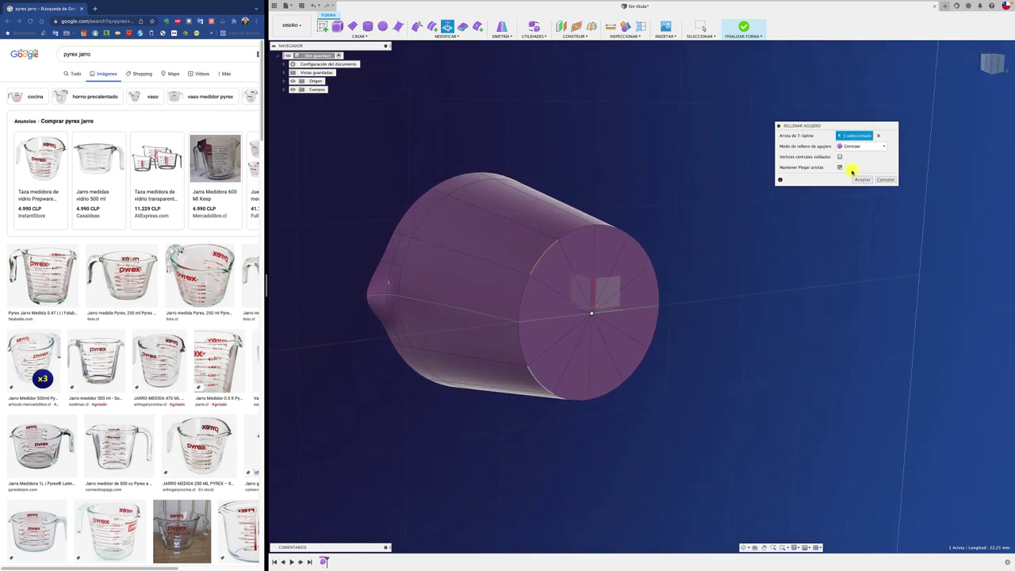
{"action": "middle_click_drag", "start_coordinate": [734, 237], "coordinate": [618, 233], "text": "shift"}
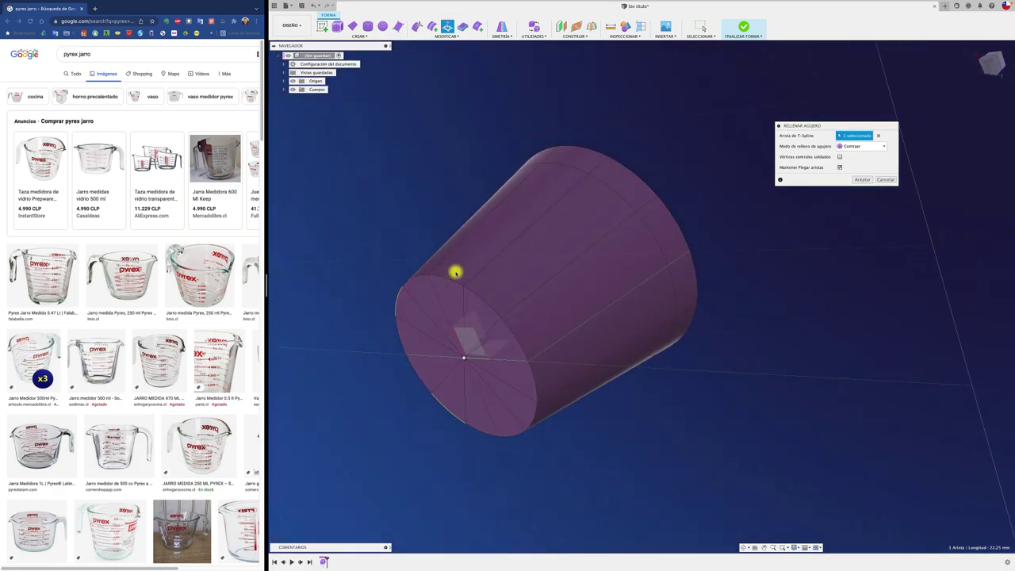
{"action": "middle_click_drag", "start_coordinate": [492, 330], "coordinate": [494, 294], "text": "shift"}
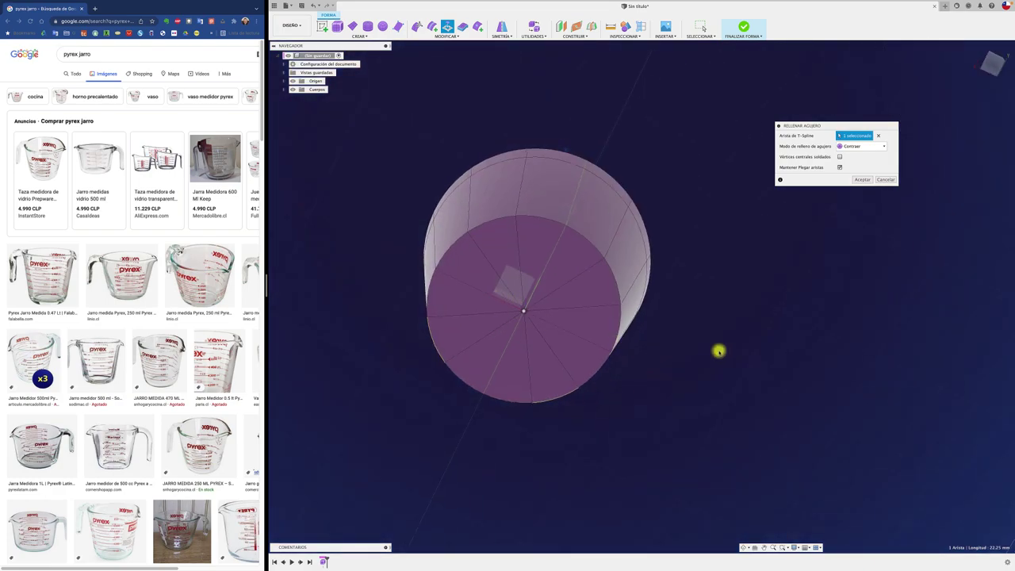
{"action": "mouse_move", "coordinate": [719, 351]}
{"action": "middle_mouse_down", "text": "shift"}
{"action": "mouse_move", "coordinate": [751, 272]}
{"action": "mouse_move", "coordinate": [822, 219]}
{"action": "middle_mouse_up", "text": "shift"}
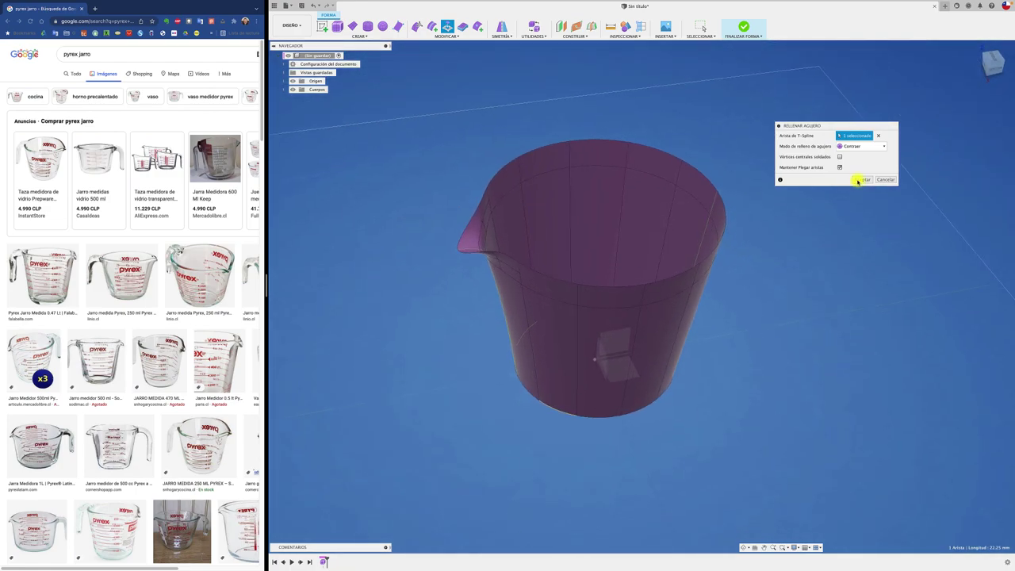
{"action": "left_click", "coordinate": [861, 180]}
{"action": "mouse_move", "coordinate": [827, 238]}
{"action": "middle_mouse_down", "text": "shift"}
{"action": "mouse_move", "coordinate": [632, 182]}
{"action": "mouse_move", "coordinate": [427, 155]}
{"action": "middle_mouse_up", "text": "shift"}
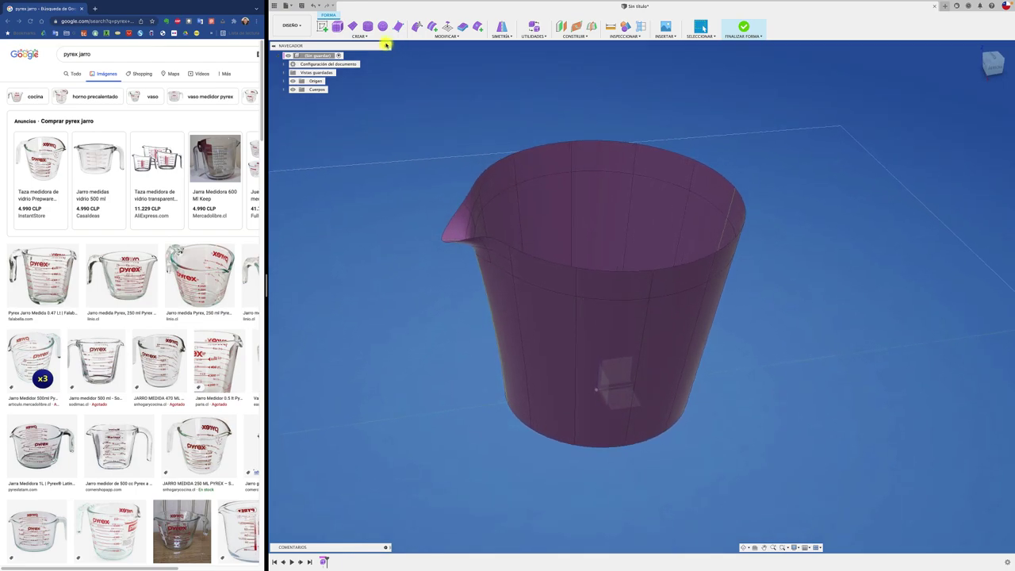
- Thicken the jug surface by -3 mm with Sharp thickening type
{"action": "left_click", "coordinate": [438, 38]}
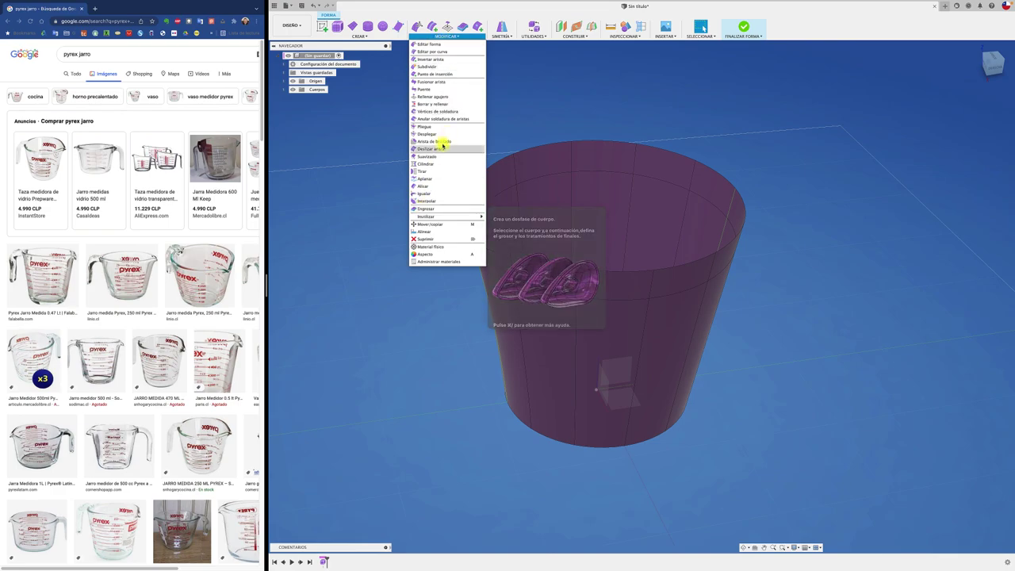
{"action": "left_click", "coordinate": [463, 30]}
{"action": "left_click", "coordinate": [575, 191]}
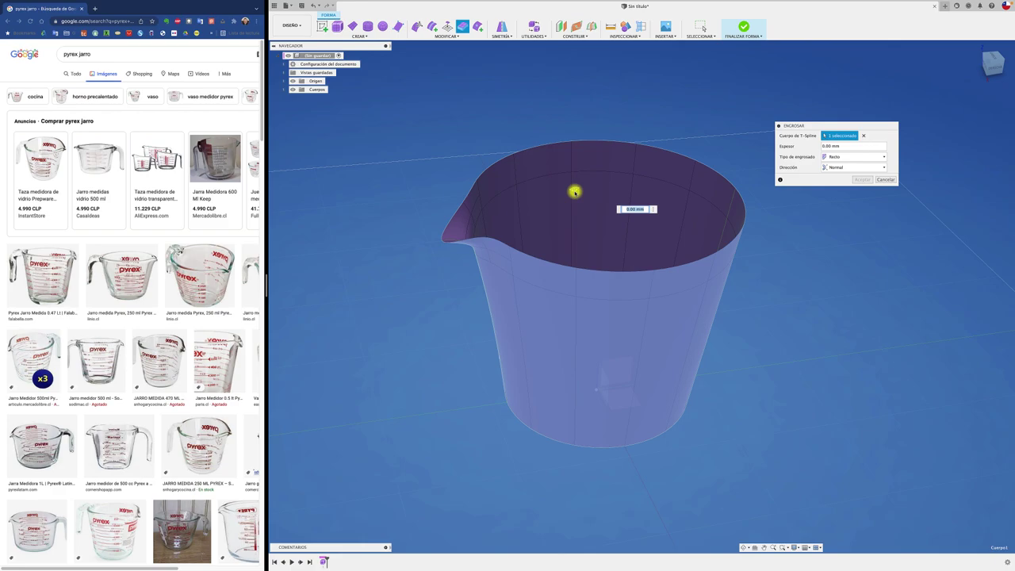
{"action": "type", "text": "3"}
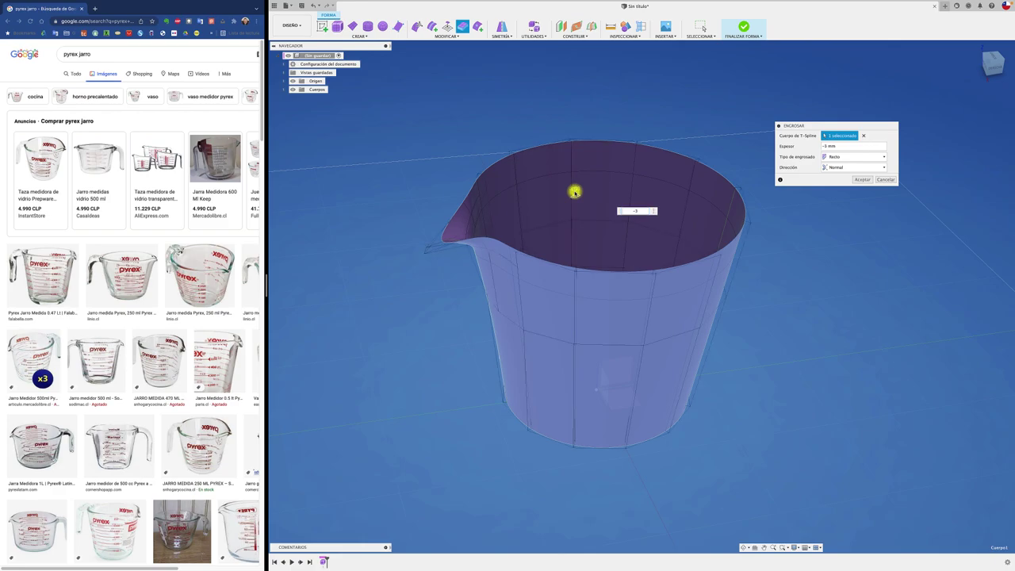
{"action": "left_click", "coordinate": [831, 156]}
{"action": "left_click", "coordinate": [832, 164]}
{"action": "left_click", "coordinate": [861, 181]}
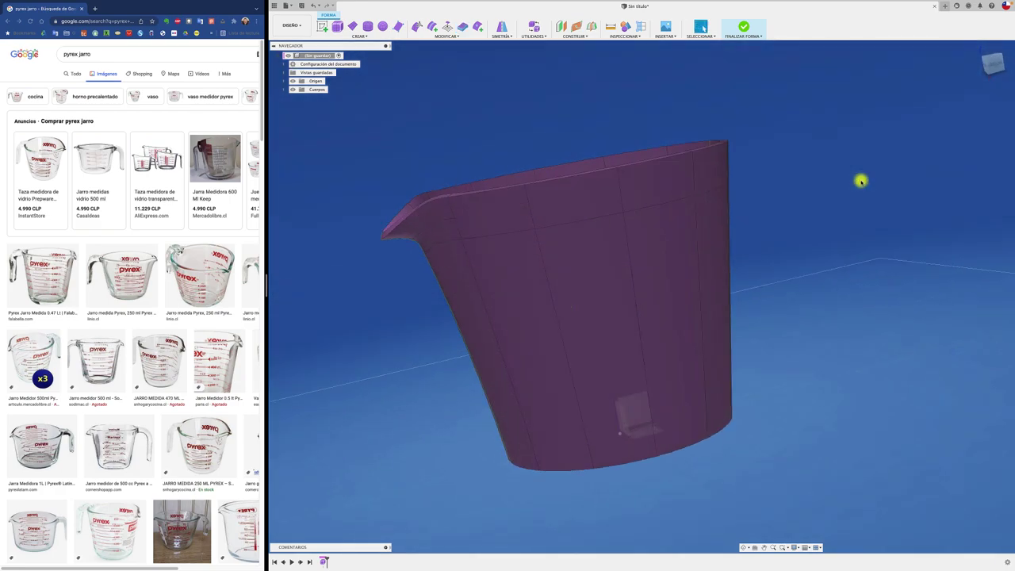
- Switch to the front view and zoom in on the spout
{"action": "left_click", "coordinate": [991, 64]}
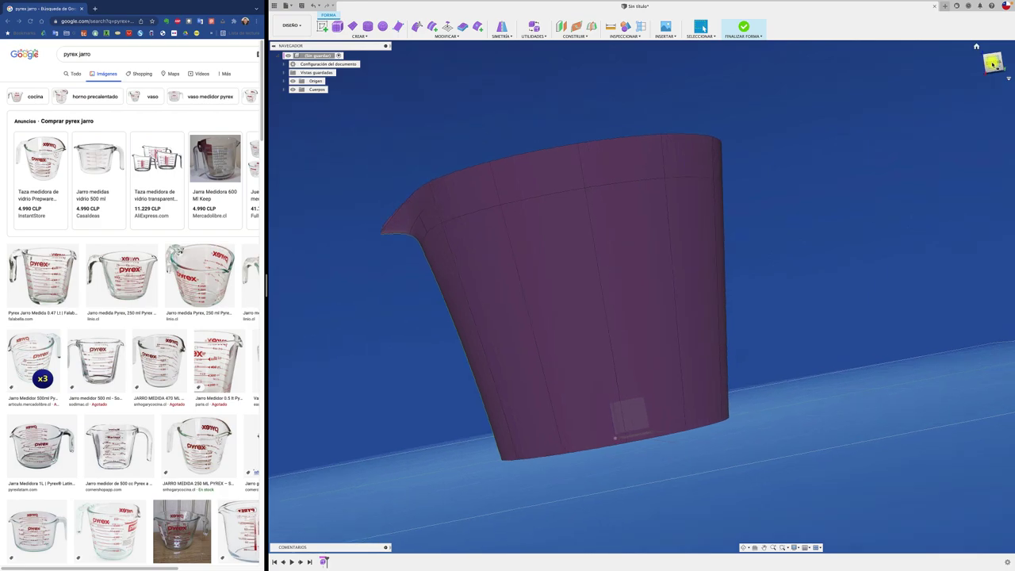
{"action": "scroll", "coordinate": [408, 188], "scroll_direction": "up", "scroll_amount": 3}
{"action": "scroll", "coordinate": [414, 199], "scroll_direction": "up", "scroll_amount": 3}
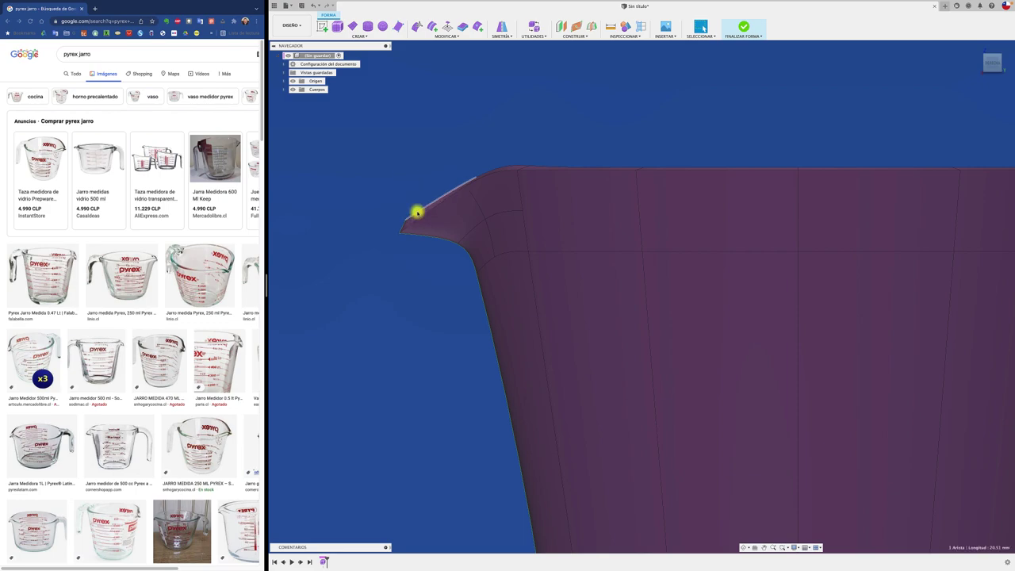
- Use Edit Form to tilt the spout edge and nudge the neighbouring rim edge
{"action": "left_click", "coordinate": [417, 27]}
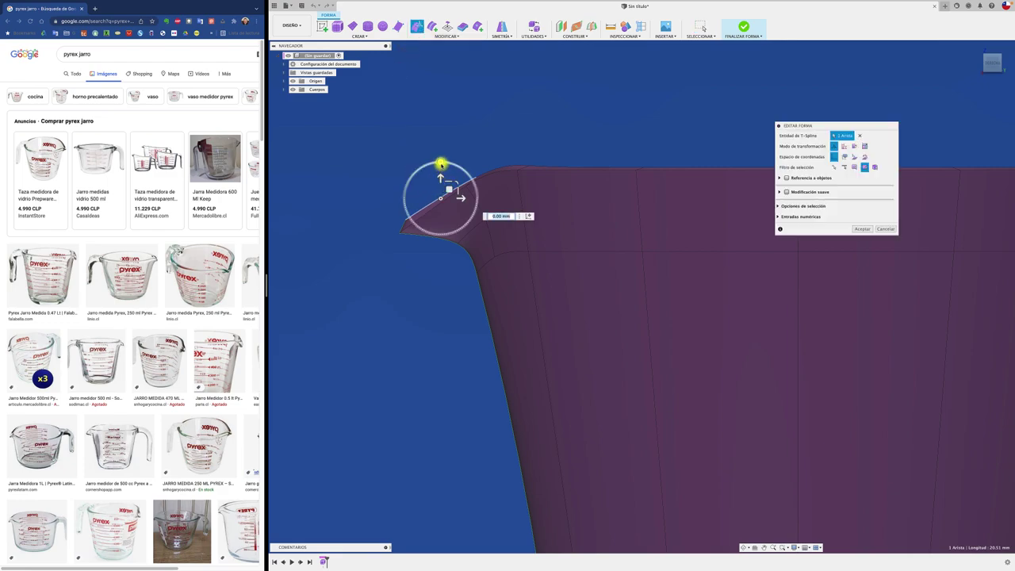
{"action": "left_click_drag", "start_coordinate": [441, 163], "coordinate": [449, 191]}
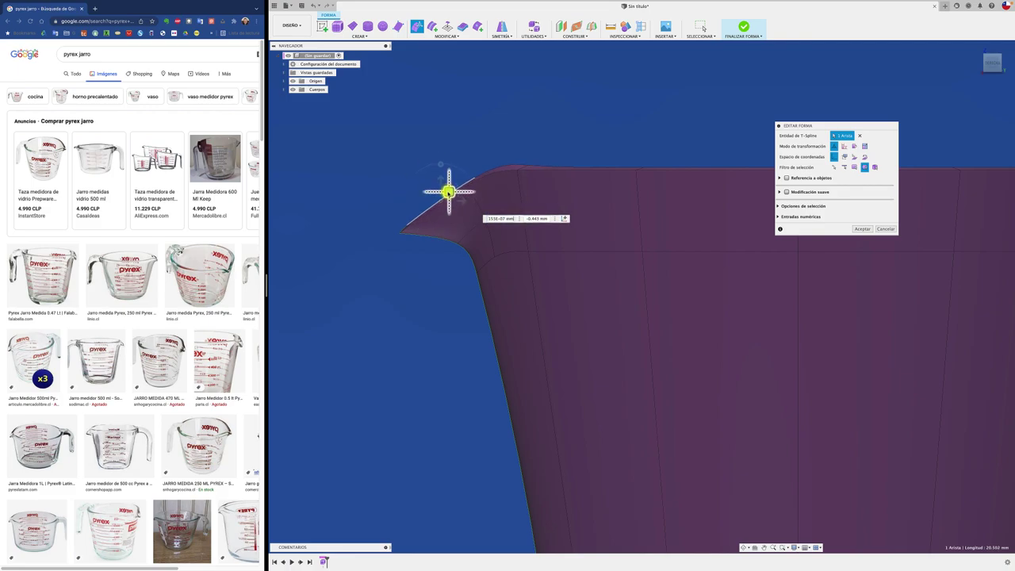
{"action": "left_click", "coordinate": [499, 169]}
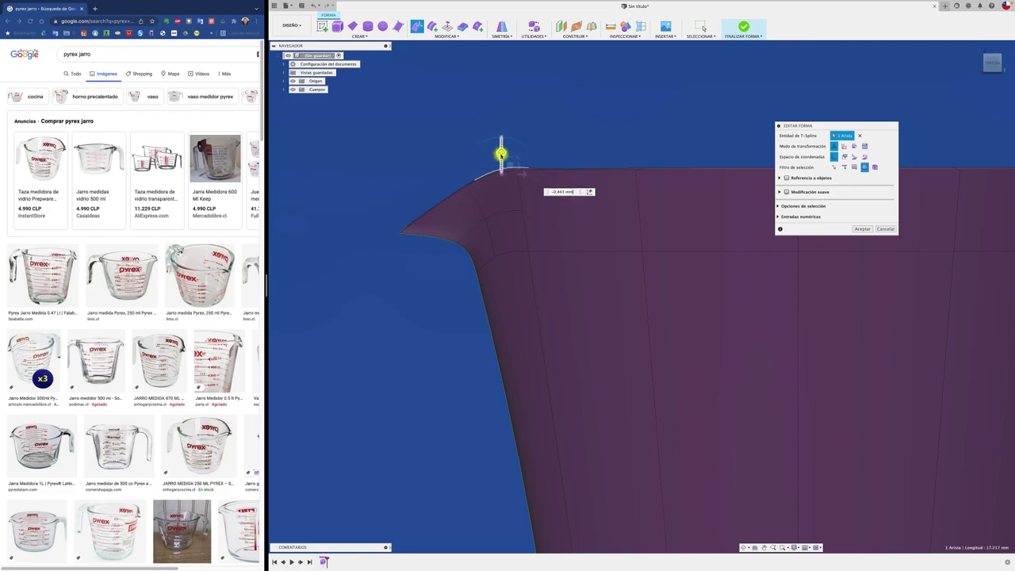
{"action": "left_click_drag", "start_coordinate": [507, 163], "coordinate": [508, 166]}
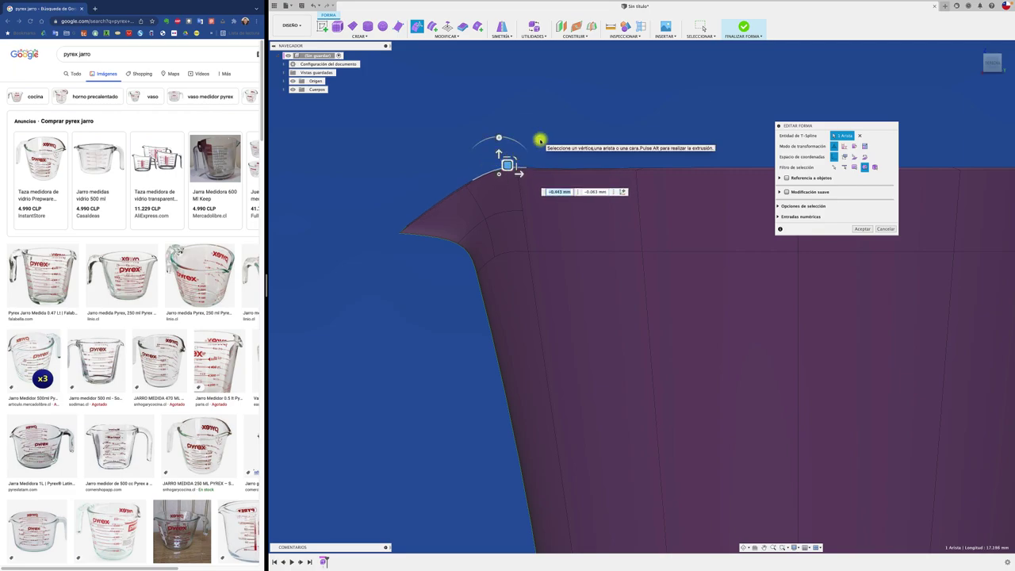
{"action": "scroll", "coordinate": [539, 140], "scroll_direction": "down", "scroll_amount": 5}
{"action": "scroll", "coordinate": [539, 140], "scroll_direction": "down", "scroll_amount": 3, "text": "shift"}
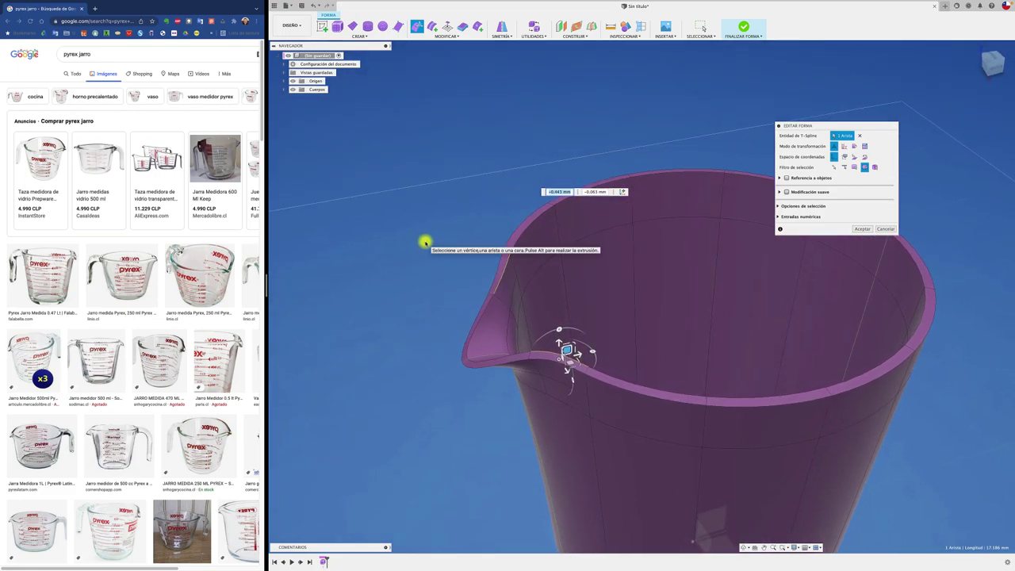
{"action": "left_click", "coordinate": [865, 229]}
- Fit the jug in view and orbit to inspect the thick rim and spout
{"action": "key", "text": "F6"}
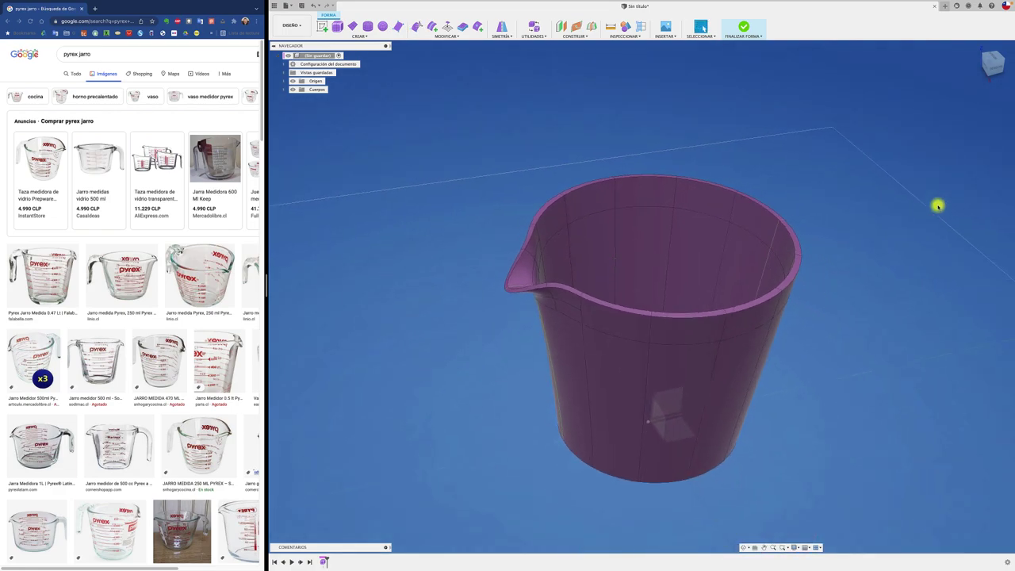
{"action": "mouse_move", "coordinate": [937, 205]}
{"action": "middle_mouse_down", "text": "shift"}
{"action": "mouse_move", "coordinate": [747, 265]}
{"action": "mouse_move", "coordinate": [315, 313]}
{"action": "middle_mouse_up", "text": "shift"}
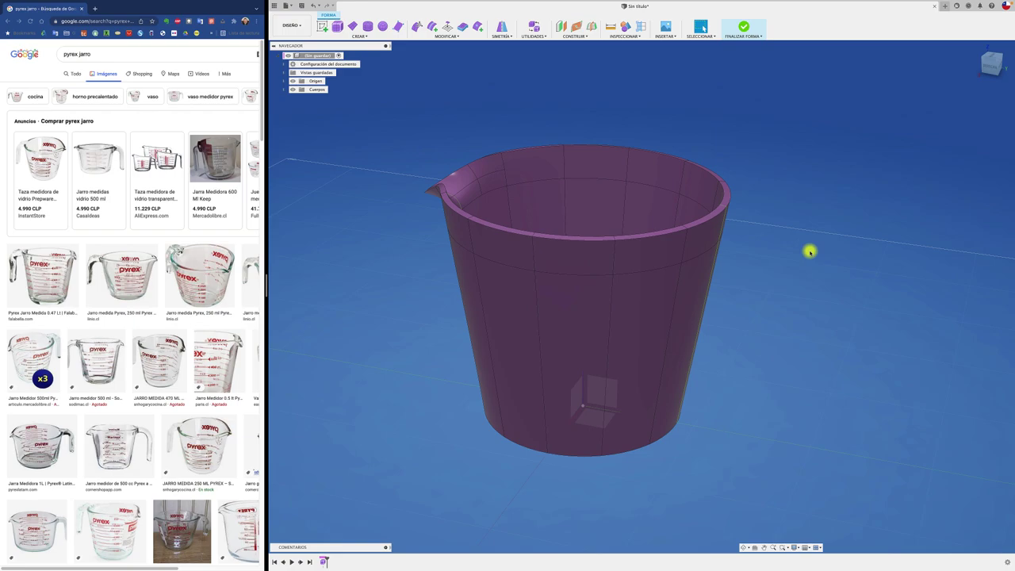
{"action": "middle_click_drag", "start_coordinate": [808, 252], "coordinate": [806, 231], "text": "shift"}
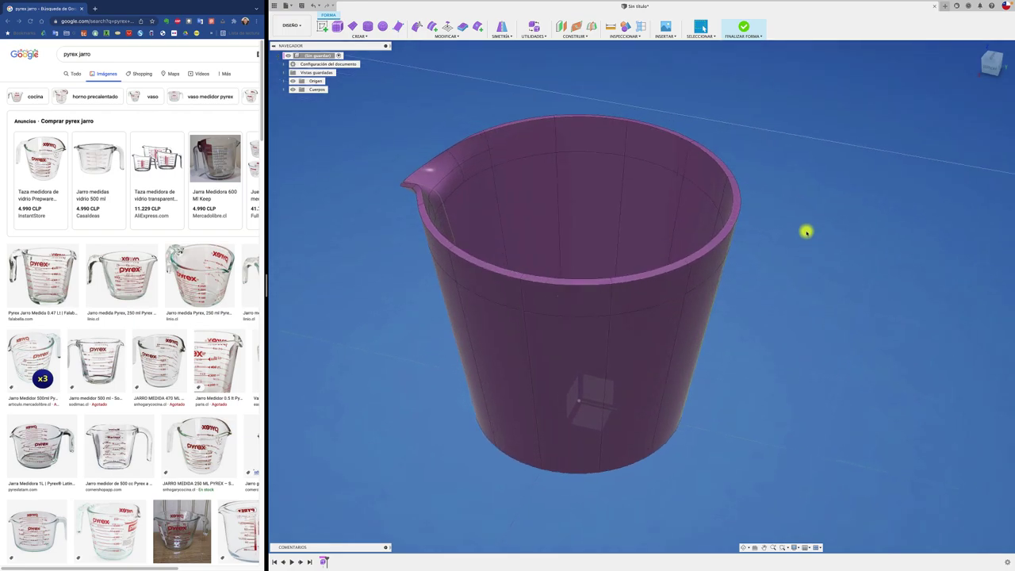
- Exit the Form workspace with Finalizar forma and orbit around the smooth jug body
{"action": "left_click", "coordinate": [743, 29]}
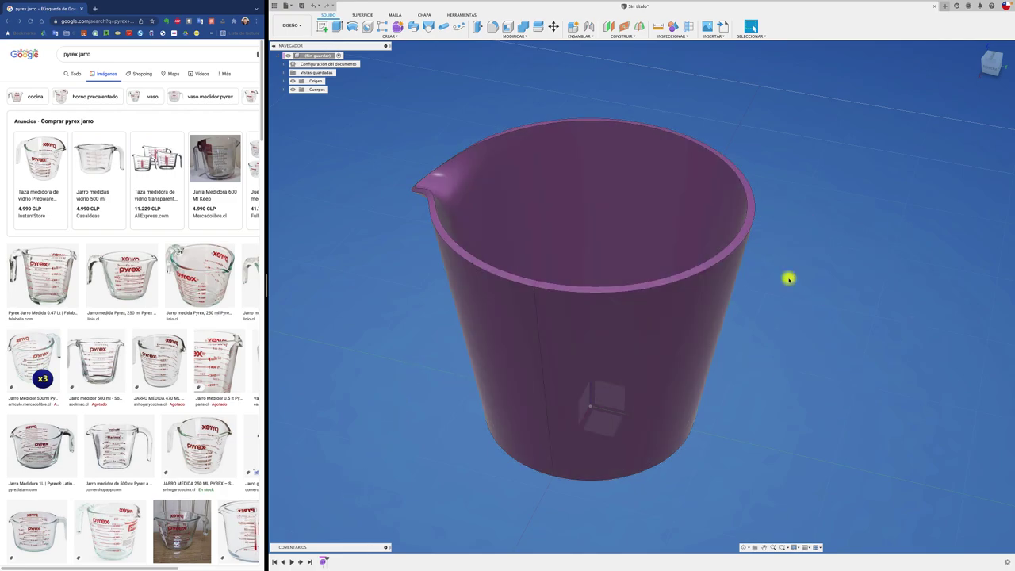
{"action": "middle_click_drag", "start_coordinate": [789, 278], "coordinate": [819, 304], "text": "shift"}
{"action": "mouse_move", "coordinate": [496, 190]}
{"action": "middle_mouse_down", "text": "shift"}
{"action": "mouse_move", "coordinate": [432, 154]}
{"action": "mouse_move", "coordinate": [420, 118]}
{"action": "middle_mouse_up", "text": "shift"}
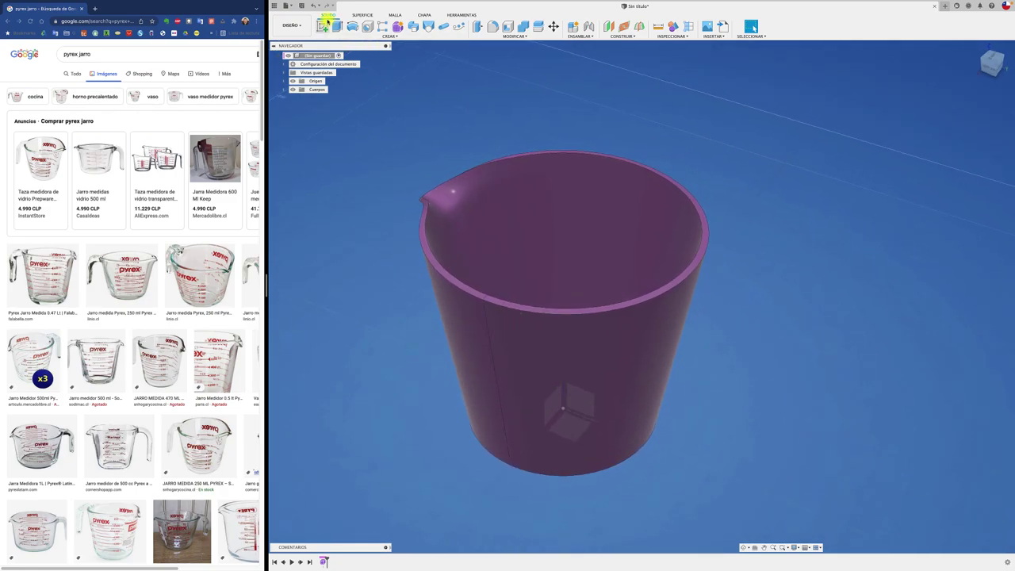
{"action": "left_click", "coordinate": [325, 25]}
- Start the sketch on the jug's vertical origin plane
{"action": "left_click", "coordinate": [580, 396]}
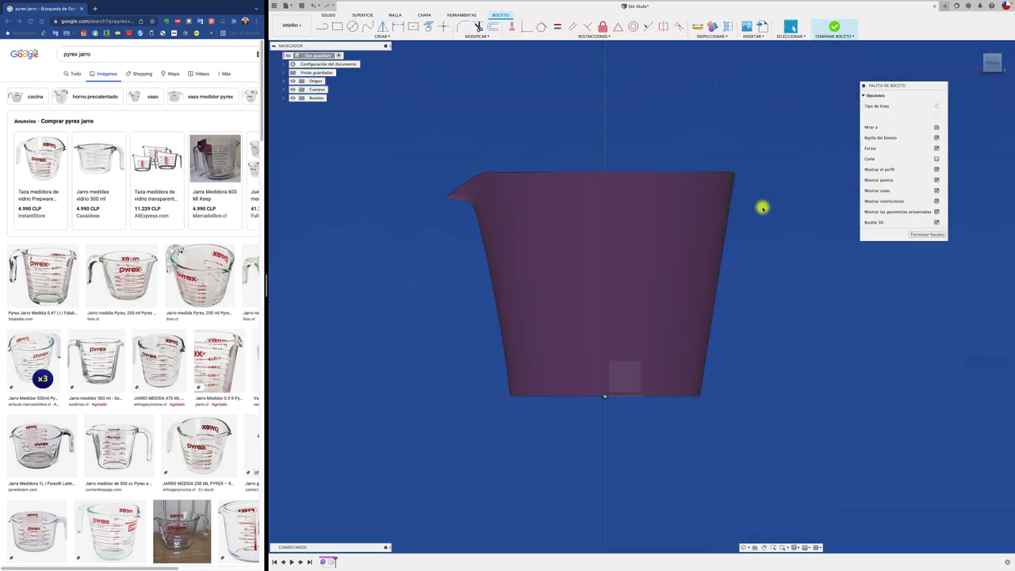
{"action": "scroll", "coordinate": [698, 226], "scroll_direction": "up", "scroll_amount": 1}
{"action": "scroll", "coordinate": [650, 238], "scroll_direction": "up", "scroll_amount": 2}
{"action": "scroll", "coordinate": [657, 222], "scroll_direction": "up", "scroll_amount": 2}
{"action": "scroll", "coordinate": [602, 214], "scroll_direction": "up", "scroll_amount": 1}
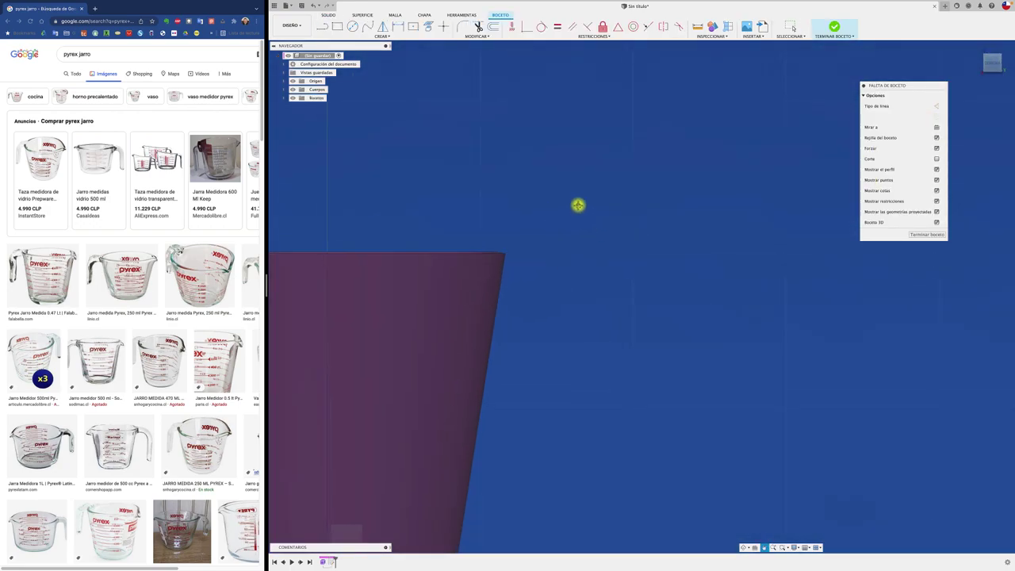
{"action": "scroll", "coordinate": [578, 205], "scroll_direction": "down", "scroll_amount": 1}
{"action": "scroll", "coordinate": [618, 181], "scroll_direction": "down", "scroll_amount": 2}
{"action": "left_click", "coordinate": [322, 26]}
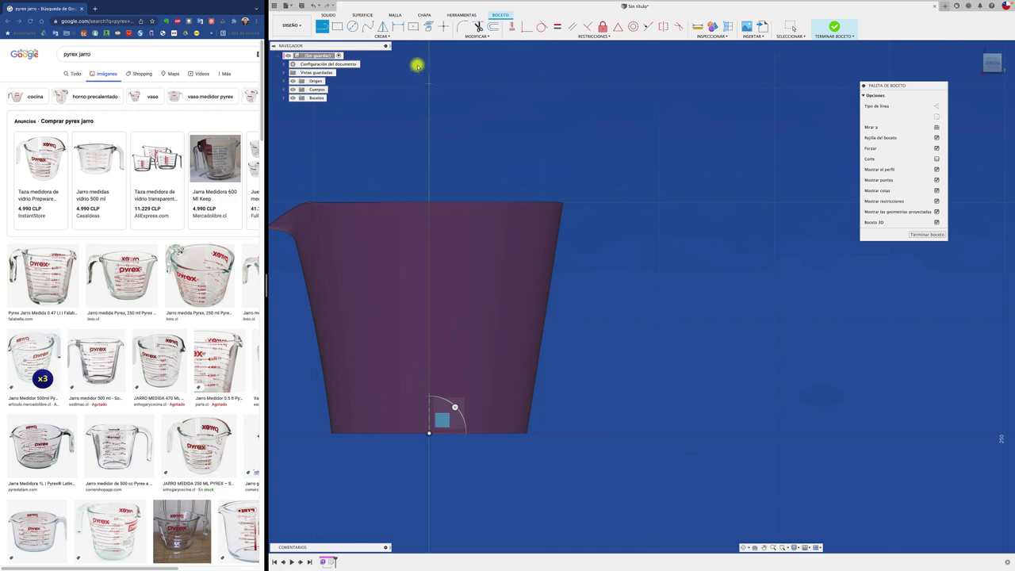
- Project the jug body's cross-section into the sketch with Proyectar/Incluir > Intersección
{"action": "left_click", "coordinate": [385, 36]}
{"action": "mouse_move", "coordinate": [357, 156]}
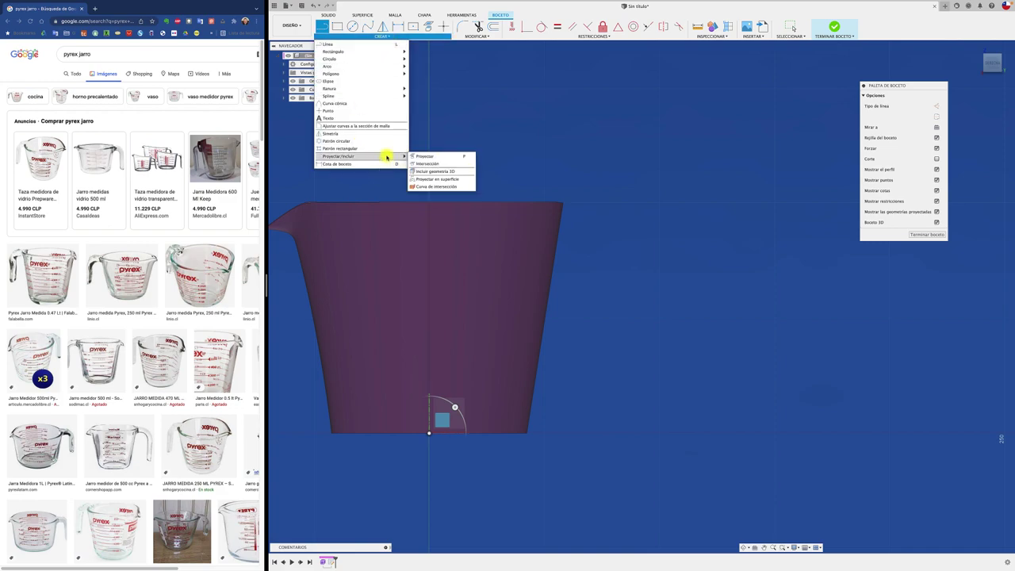
{"action": "left_click", "coordinate": [426, 163]}
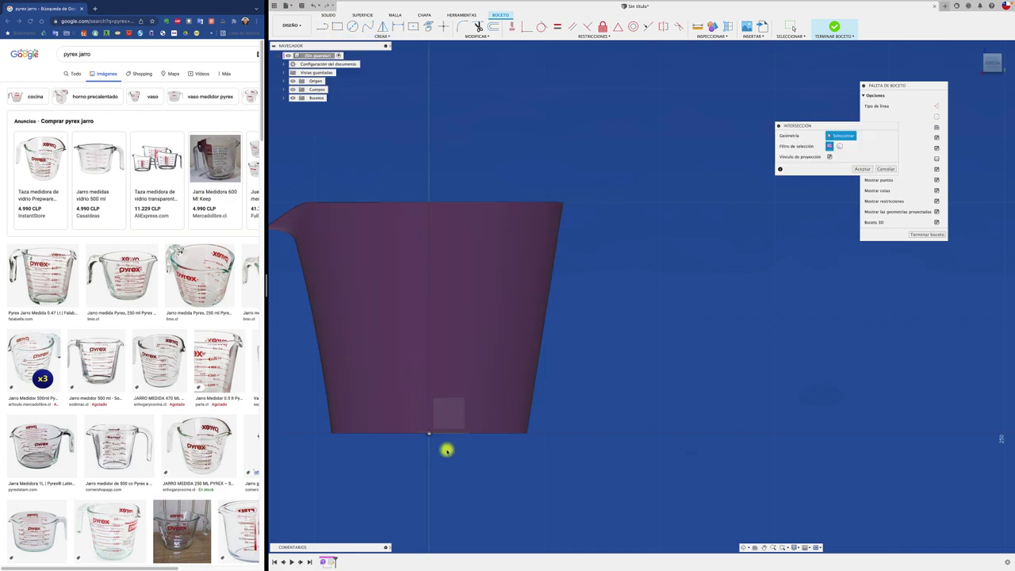
{"action": "left_click", "coordinate": [450, 417]}
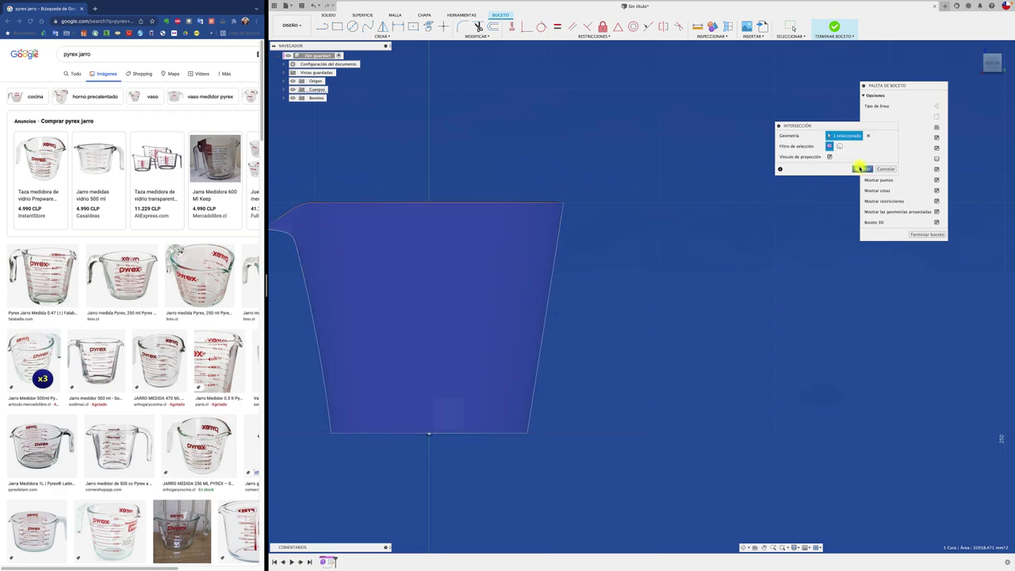
{"action": "left_click", "coordinate": [861, 169]}
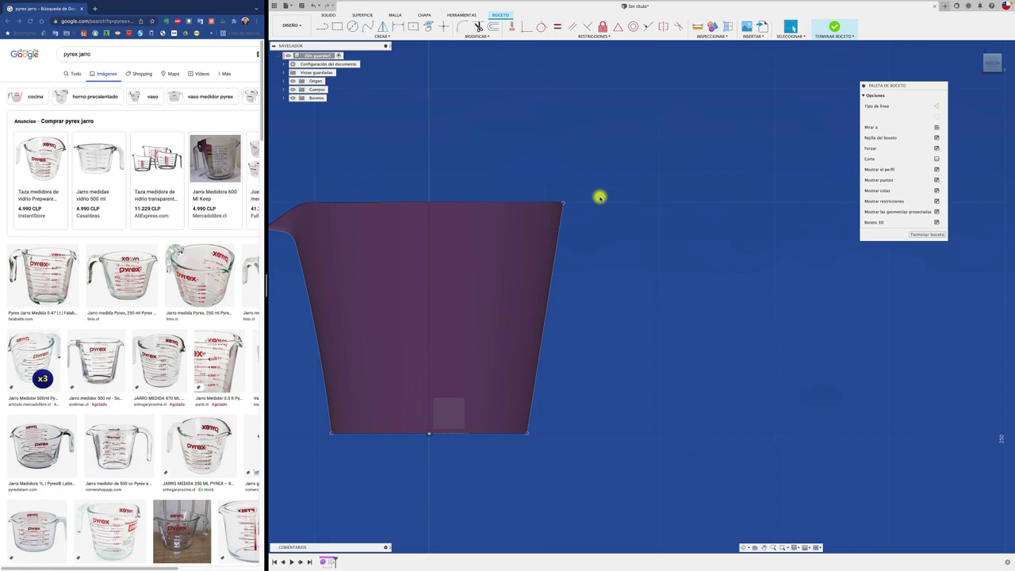
- Draw the handle's top and outer lines from the rim and round their corner to about R15.9
{"action": "left_click", "coordinate": [322, 26]}
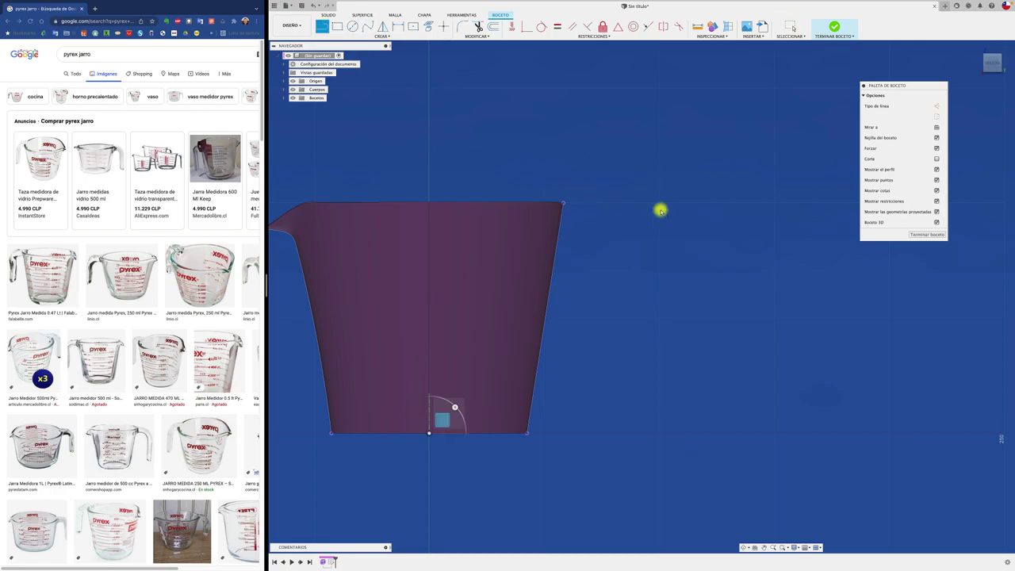
{"action": "left_click", "coordinate": [562, 203]}
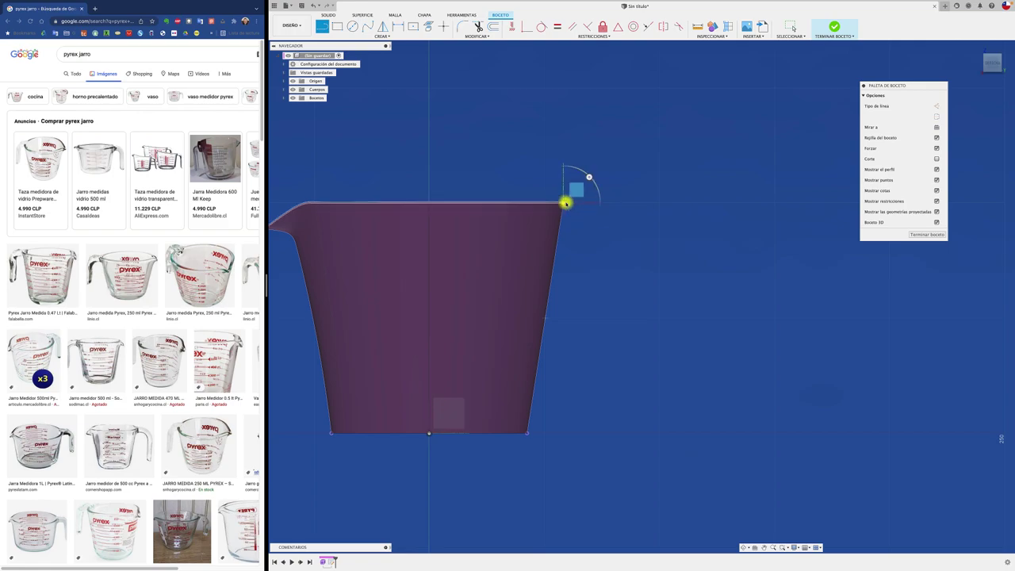
{"action": "key", "text": "Escape"}
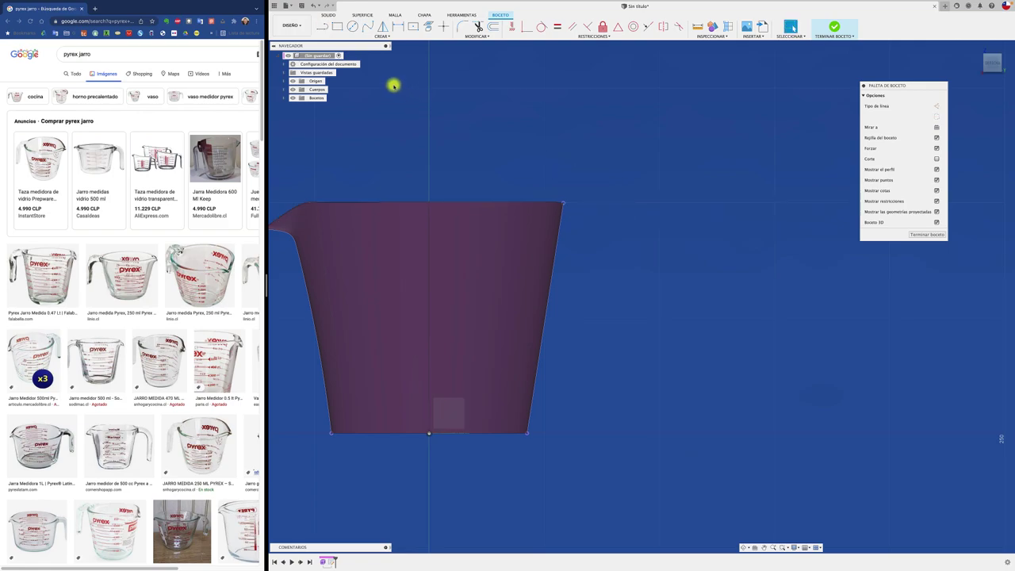
{"action": "left_click", "coordinate": [322, 26]}
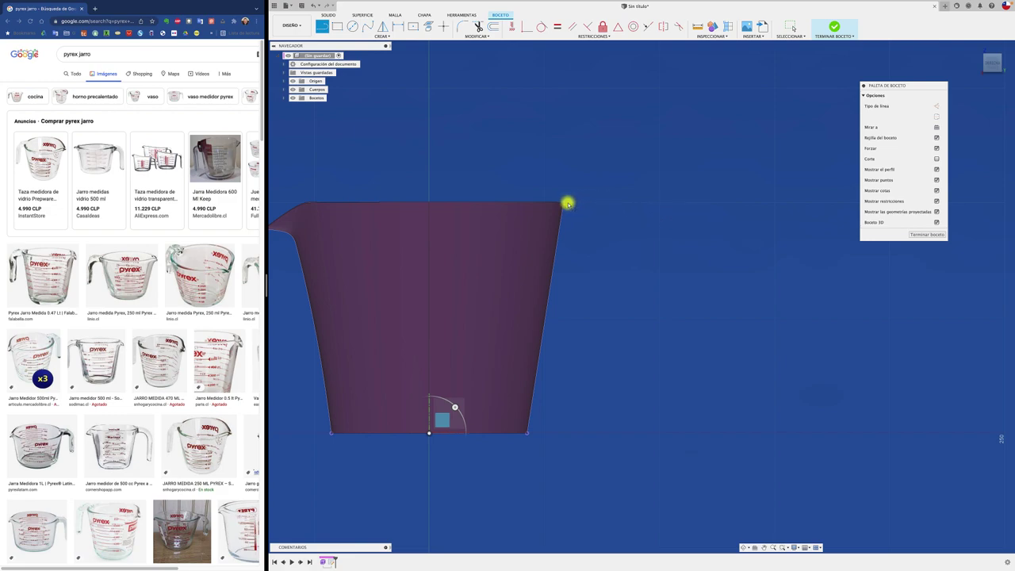
{"action": "left_click", "coordinate": [574, 204]}
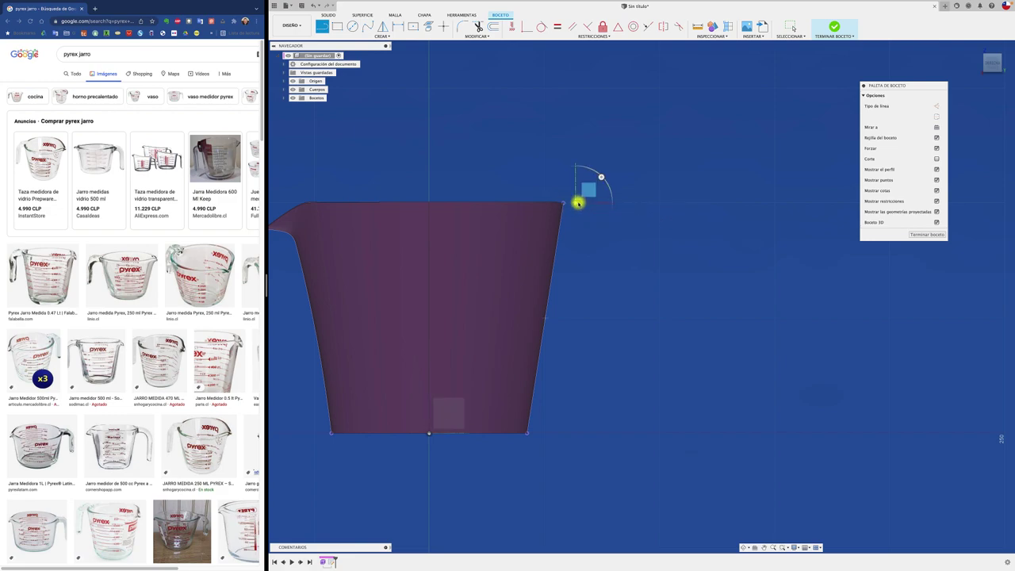
{"action": "mouse_move", "coordinate": [629, 204]}
{"action": "left_mouse_down"}
{"action": "mouse_move", "coordinate": [642, 217]}
{"action": "mouse_move", "coordinate": [653, 379]}
{"action": "left_mouse_up"}
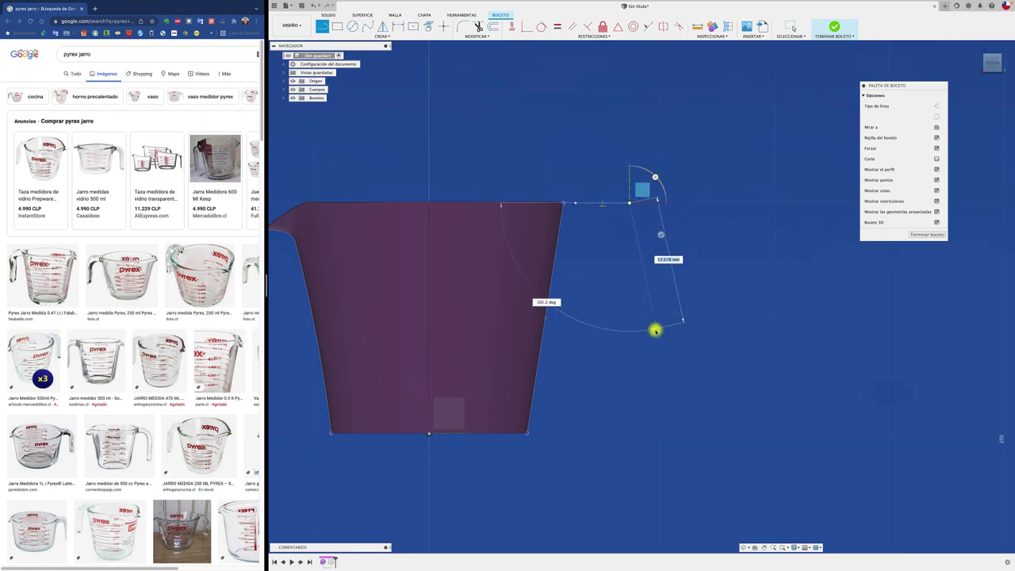
{"action": "left_click", "coordinate": [653, 380]}
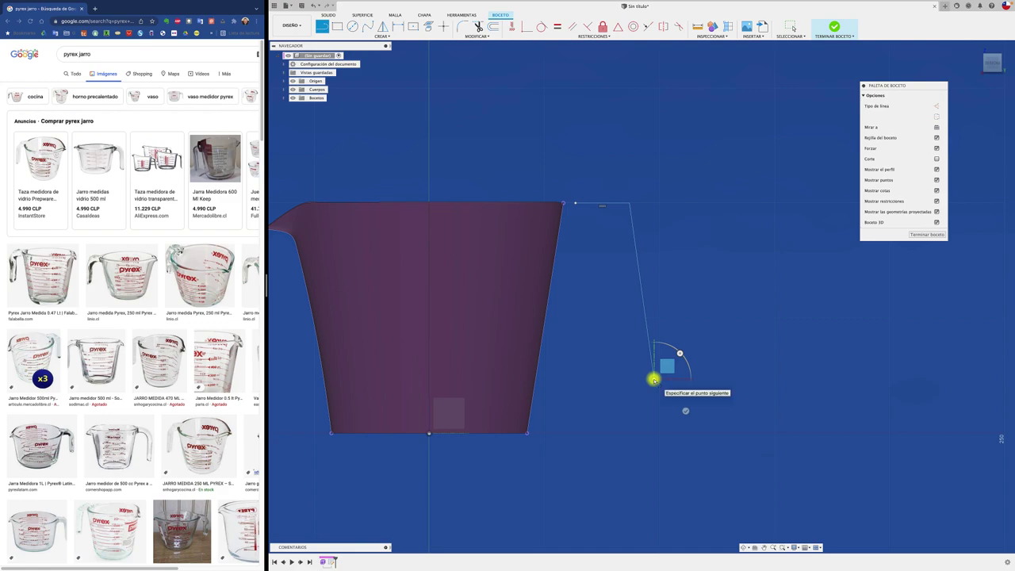
{"action": "left_click", "coordinate": [461, 26]}
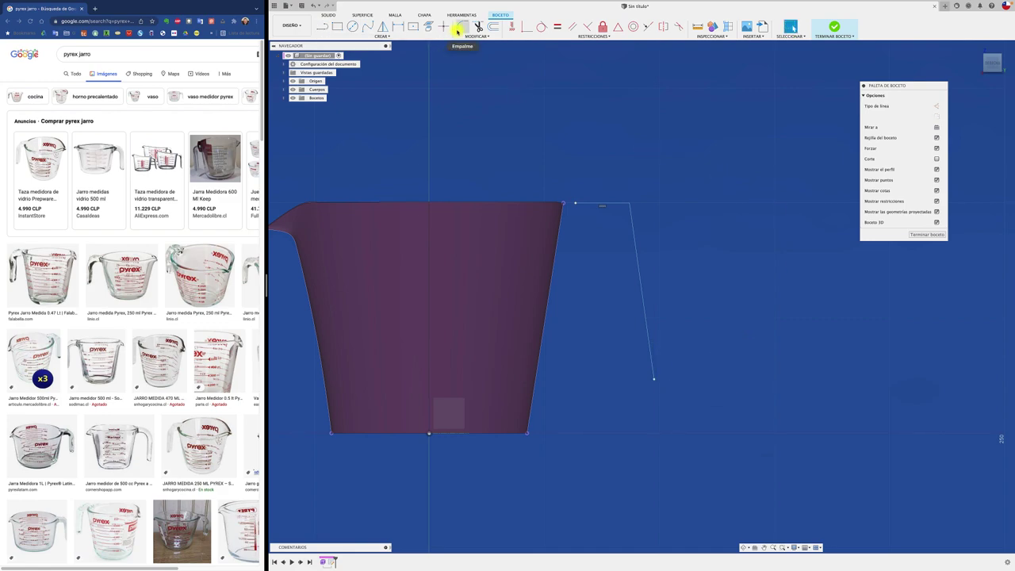
{"action": "left_click", "coordinate": [630, 210]}
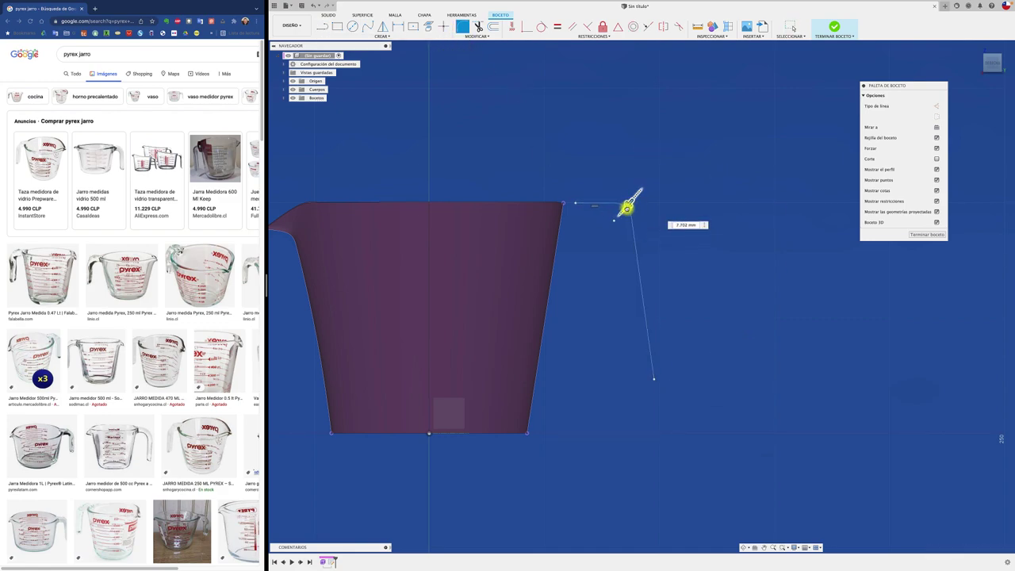
{"action": "left_click_drag", "start_coordinate": [627, 207], "coordinate": [623, 209]}
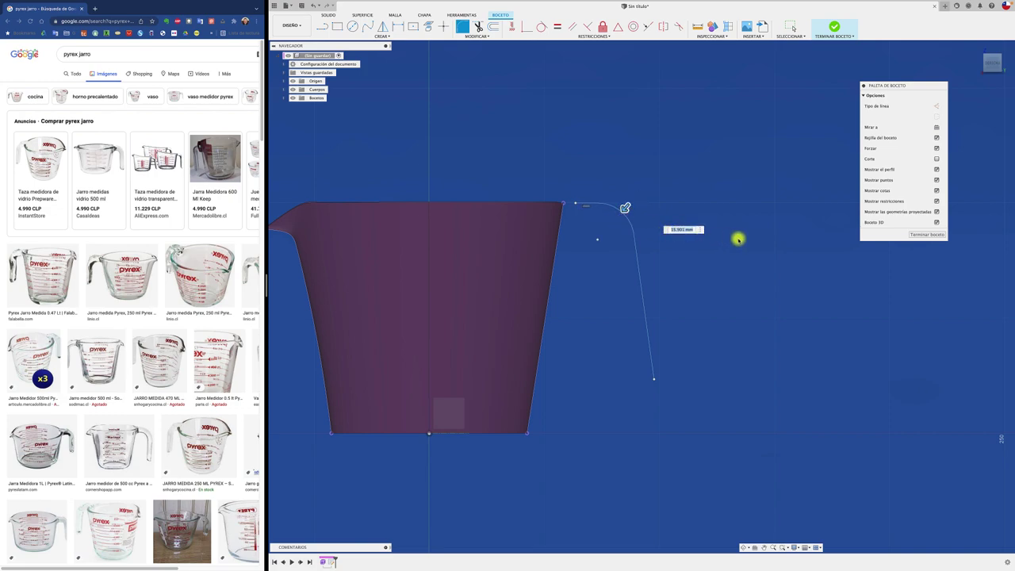
- Offset the handle curve inward to give the handle its thickness
{"action": "left_click", "coordinate": [494, 27]}
{"action": "left_click", "coordinate": [624, 219]}
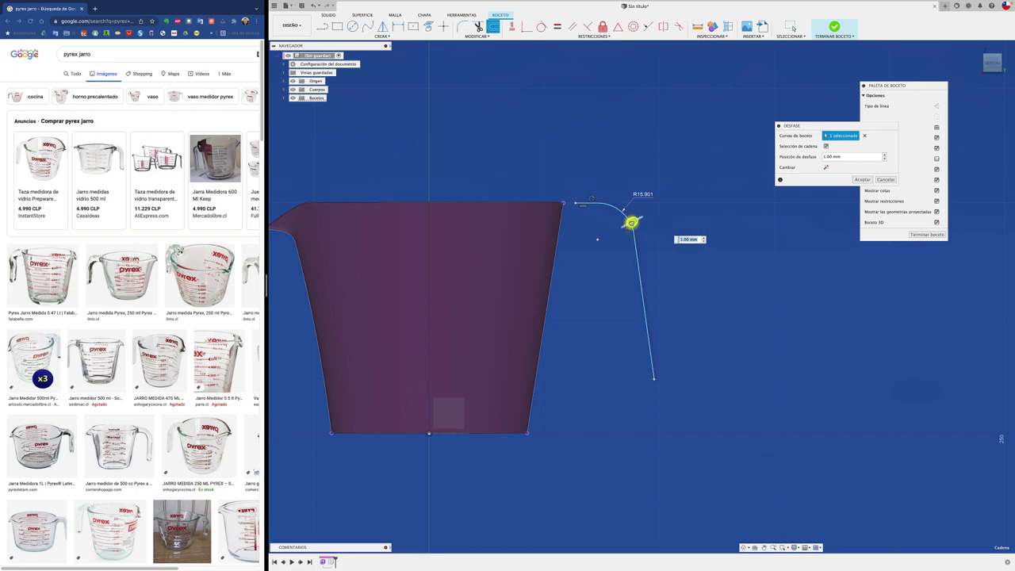
{"action": "left_click_drag", "start_coordinate": [620, 232], "coordinate": [610, 235]}
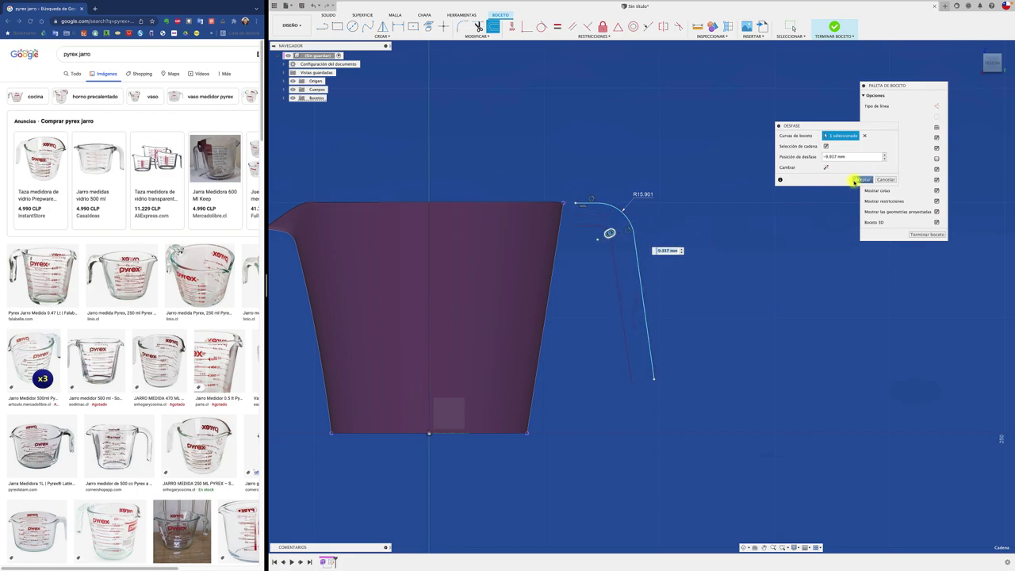
{"action": "left_click", "coordinate": [855, 181]}
{"action": "left_click_drag", "start_coordinate": [629, 383], "coordinate": [666, 359]}
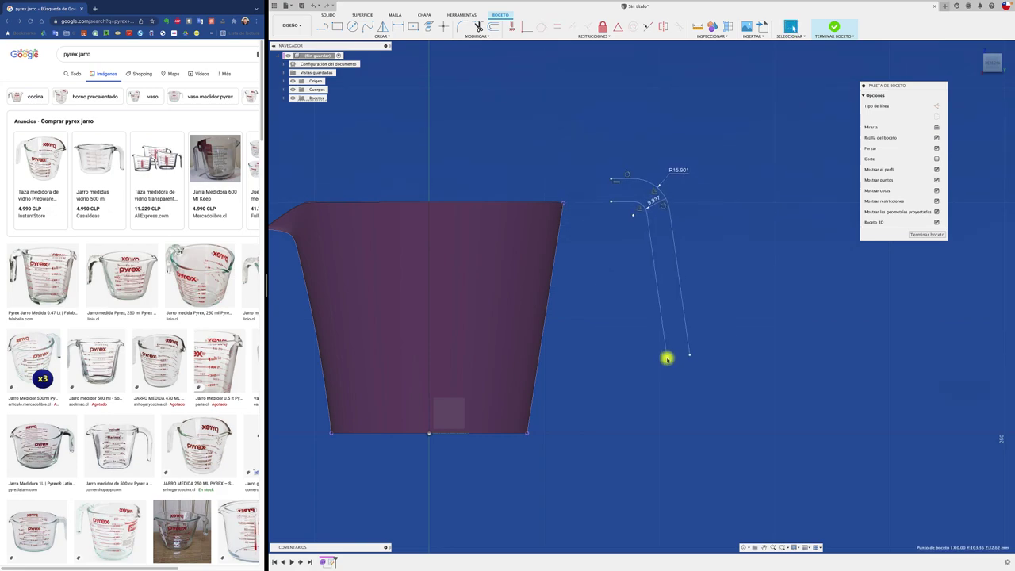
{"action": "left_click", "coordinate": [629, 372]}
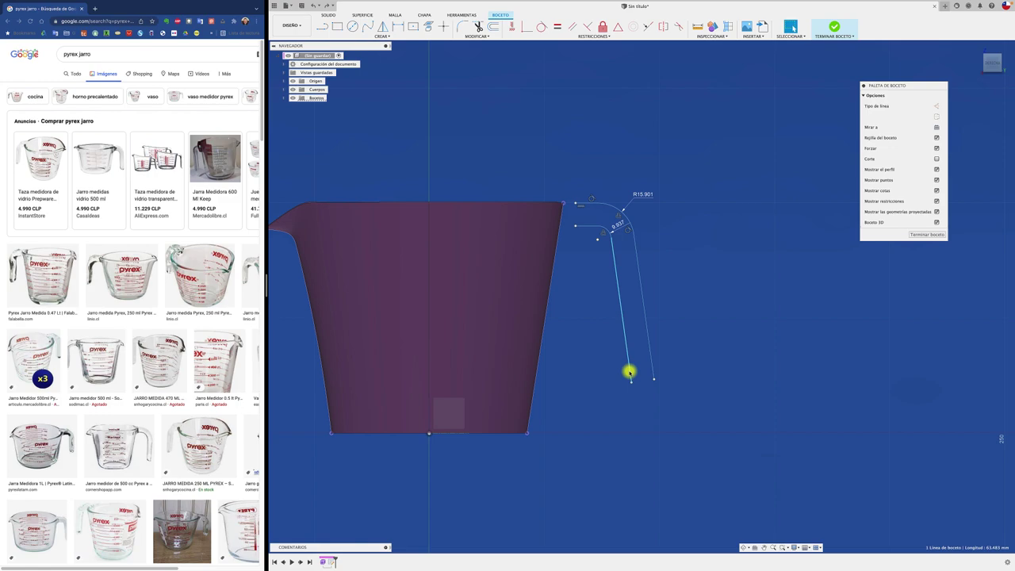
- Draw lines closing the handle's bottom end and running up its inner side
{"action": "key", "text": "l"}
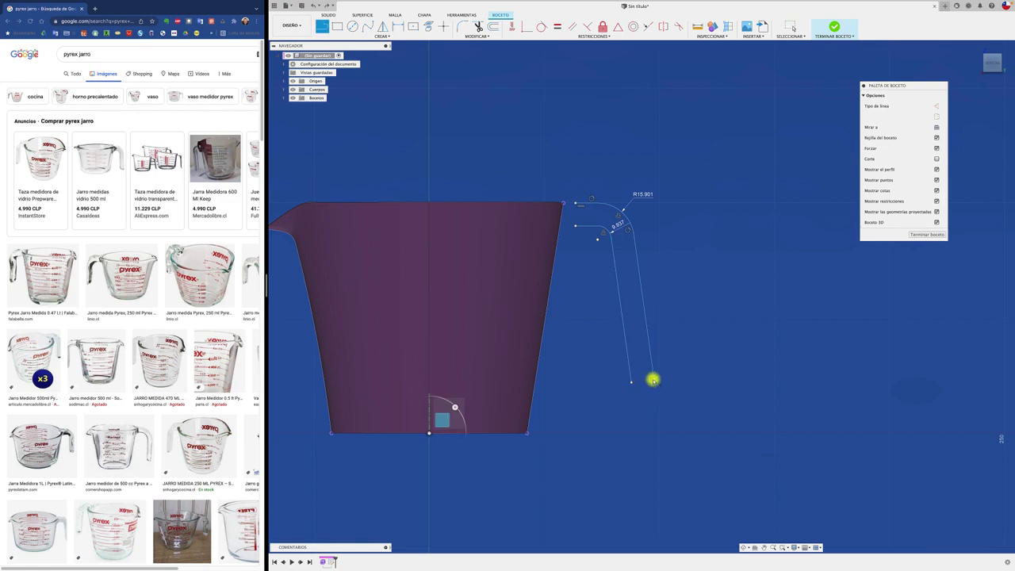
{"action": "left_click", "coordinate": [652, 380]}
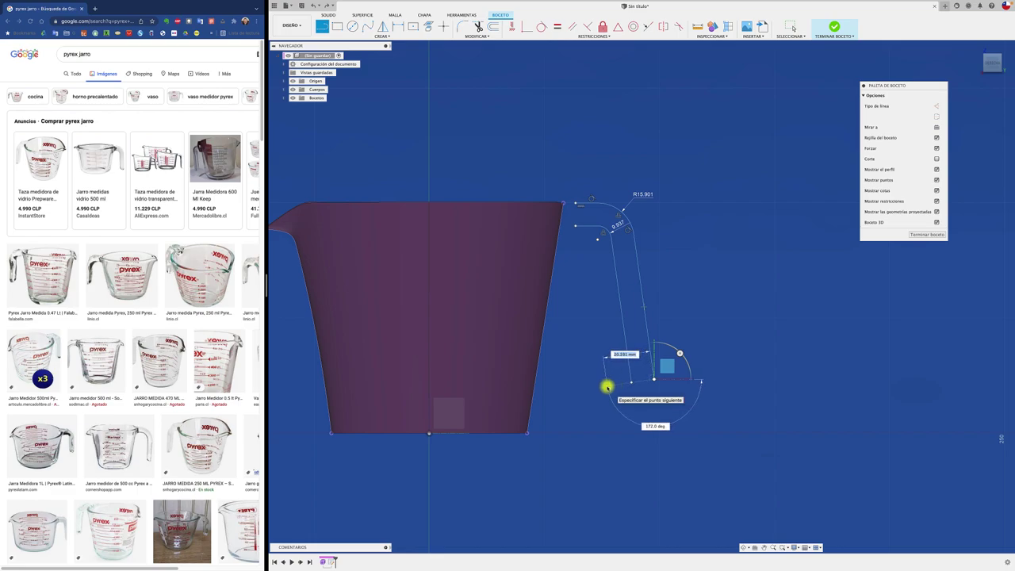
{"action": "left_click", "coordinate": [606, 386]}
{"action": "key", "text": "Escape"}
{"action": "scroll", "coordinate": [653, 370], "scroll_direction": "up", "scroll_amount": 1}
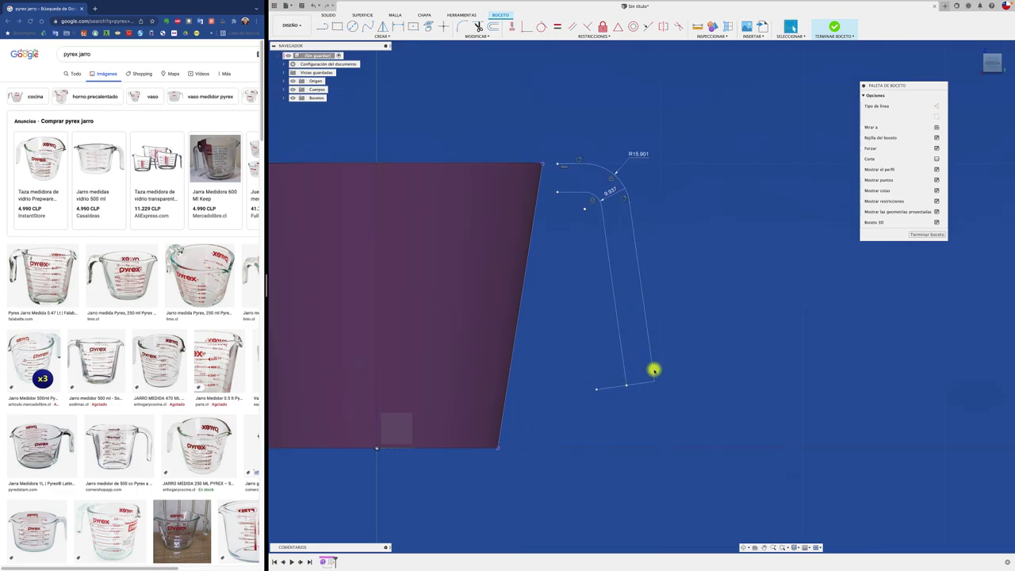
{"action": "scroll", "coordinate": [670, 376], "scroll_direction": "up", "scroll_amount": 2}
{"action": "key", "text": "l"}
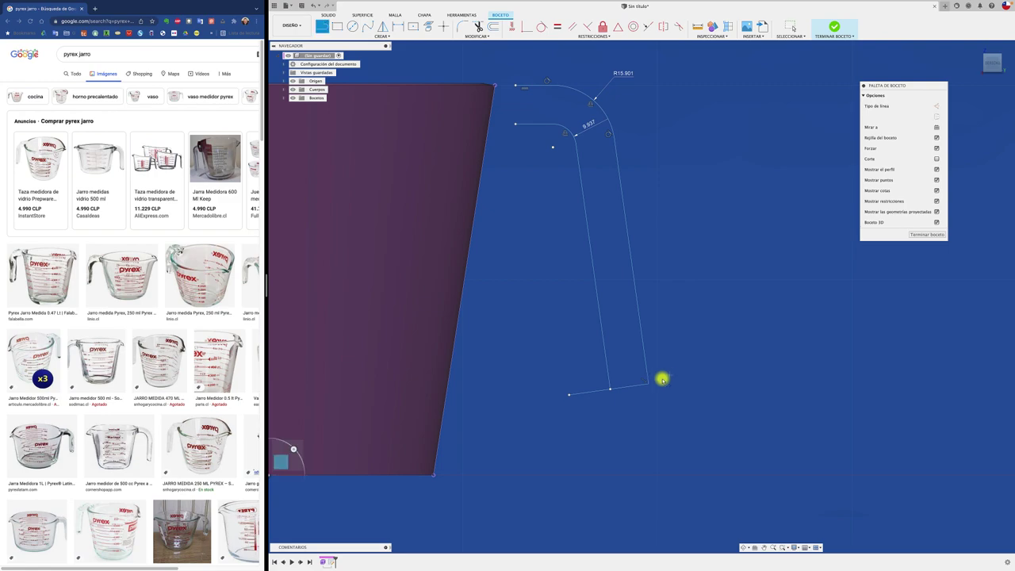
{"action": "left_click", "coordinate": [623, 385]}
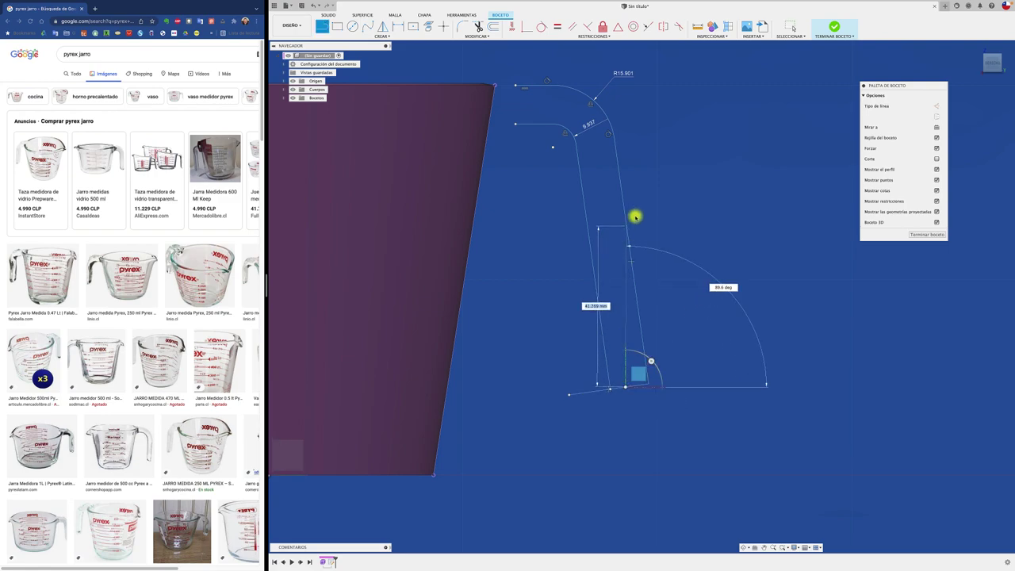
{"action": "scroll", "coordinate": [590, 133], "scroll_direction": "up", "scroll_amount": 2}
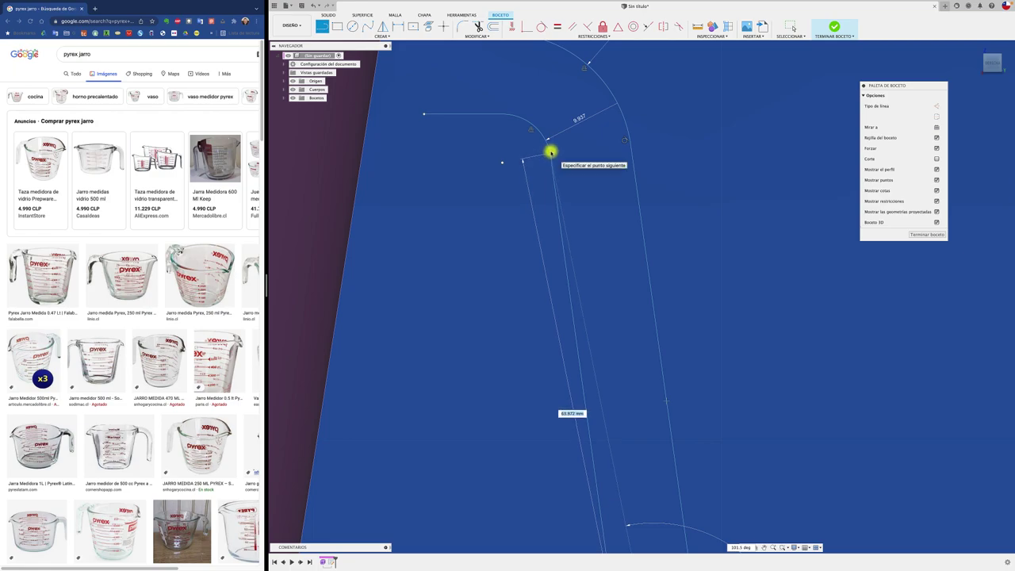
{"action": "left_click", "coordinate": [550, 151]}
{"action": "scroll", "coordinate": [554, 153], "scroll_direction": "down", "scroll_amount": 1}
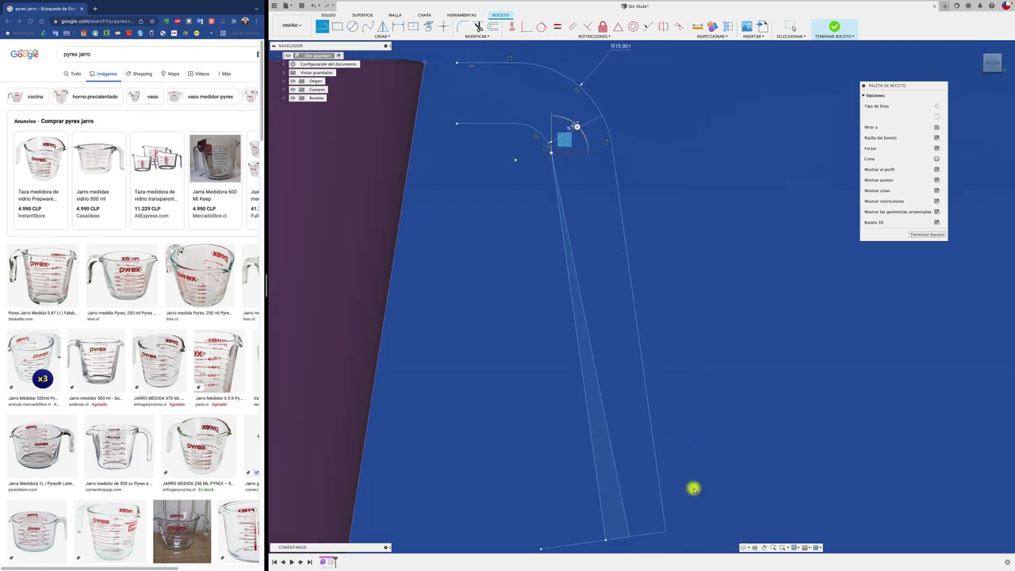
{"action": "key", "text": "Escape"}
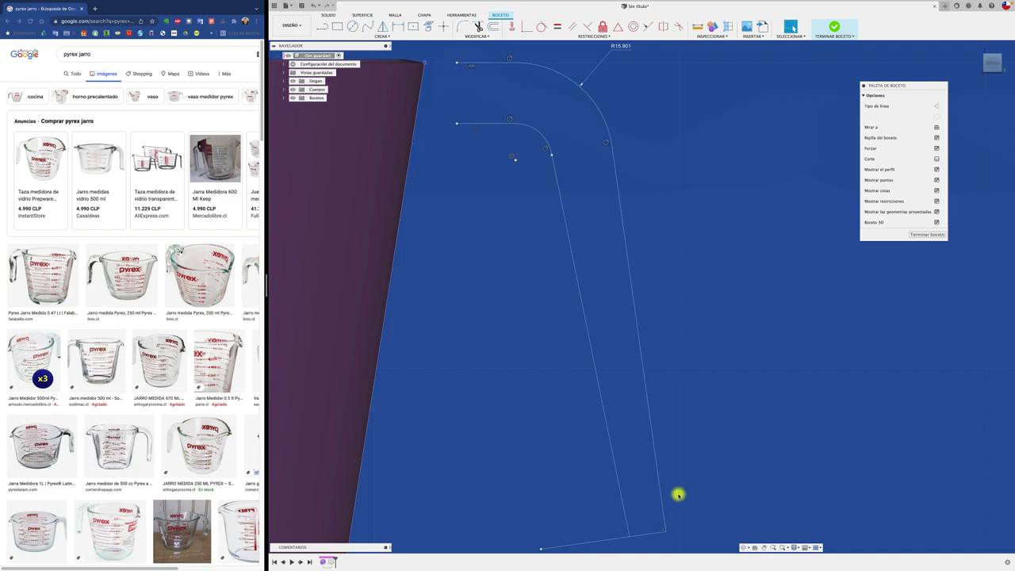
- Trim the extra bottom line, close the handle's top end with a line, and return to 3D view
{"action": "left_click", "coordinate": [612, 538]}
{"action": "scroll", "coordinate": [614, 485], "scroll_direction": "down", "scroll_amount": 1}
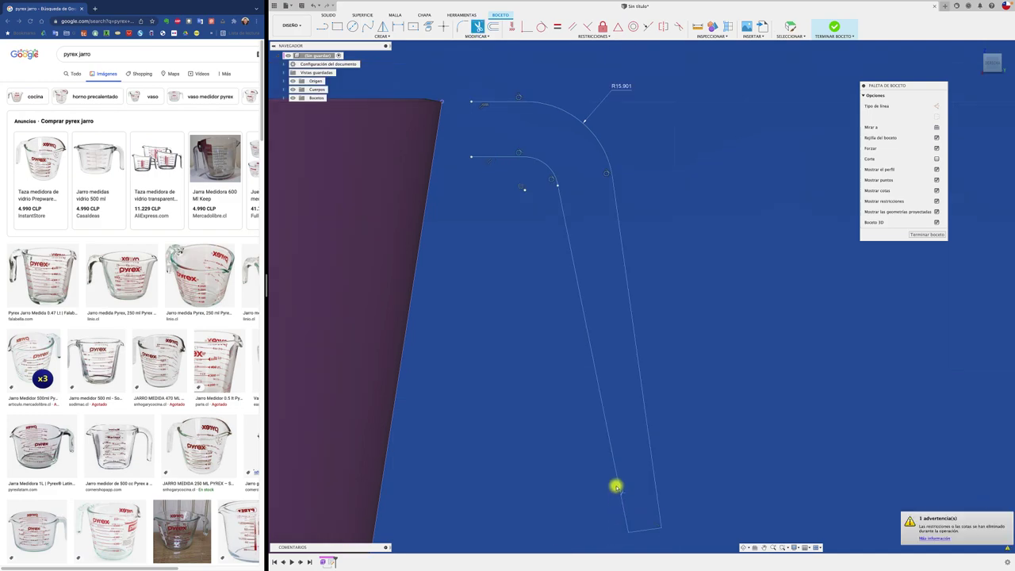
{"action": "key", "text": "l"}
{"action": "left_click", "coordinate": [516, 120]}
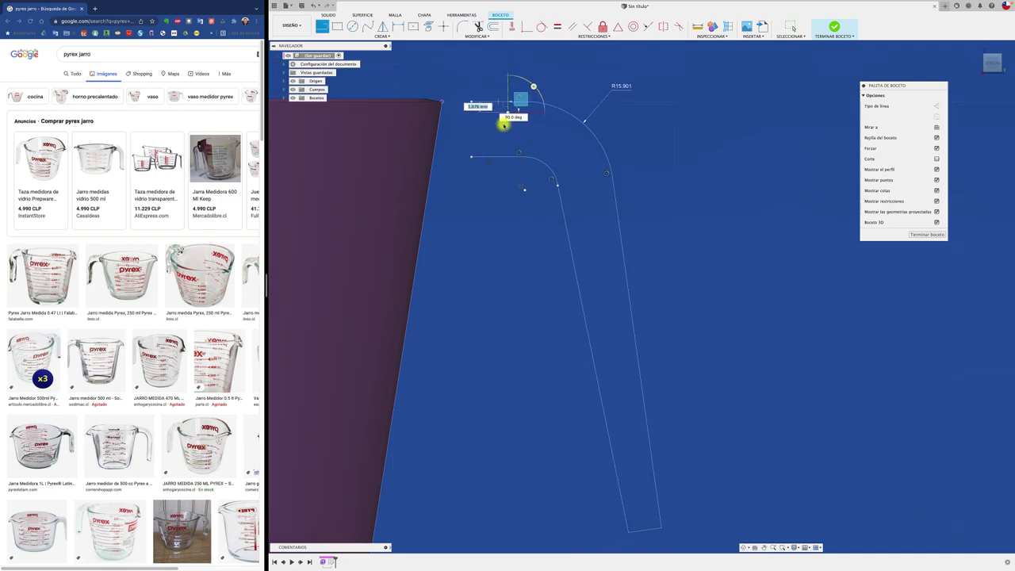
{"action": "right_click", "coordinate": [501, 131]}
{"action": "left_click", "coordinate": [505, 156]}
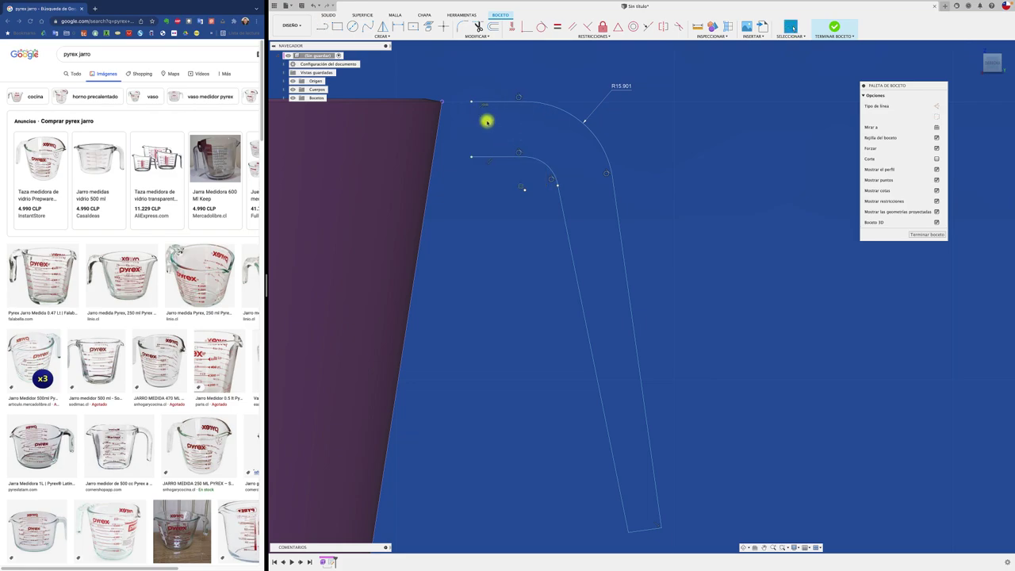
{"action": "left_click_drag", "start_coordinate": [471, 102], "coordinate": [470, 182]}
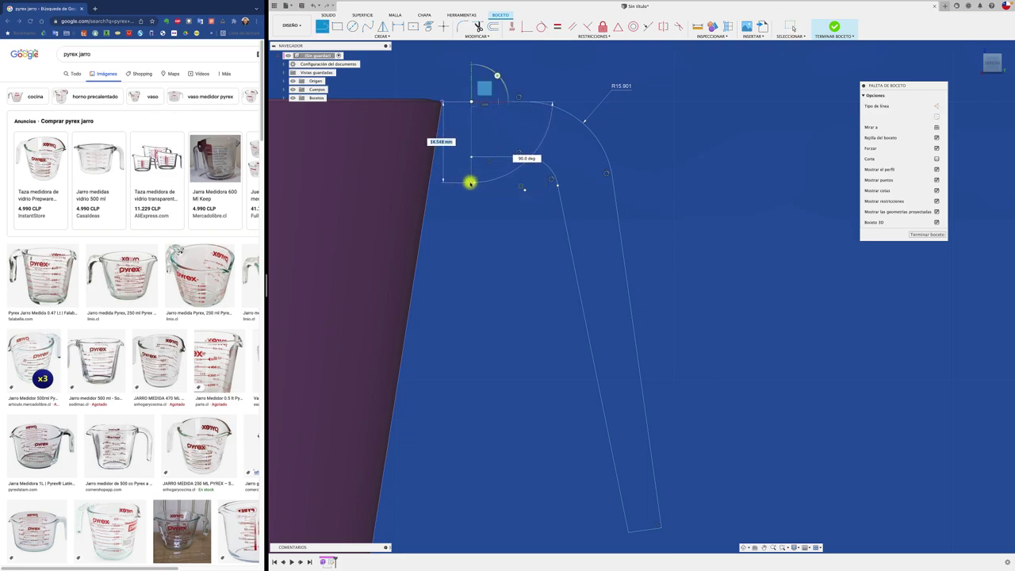
{"action": "left_click", "coordinate": [470, 183]}
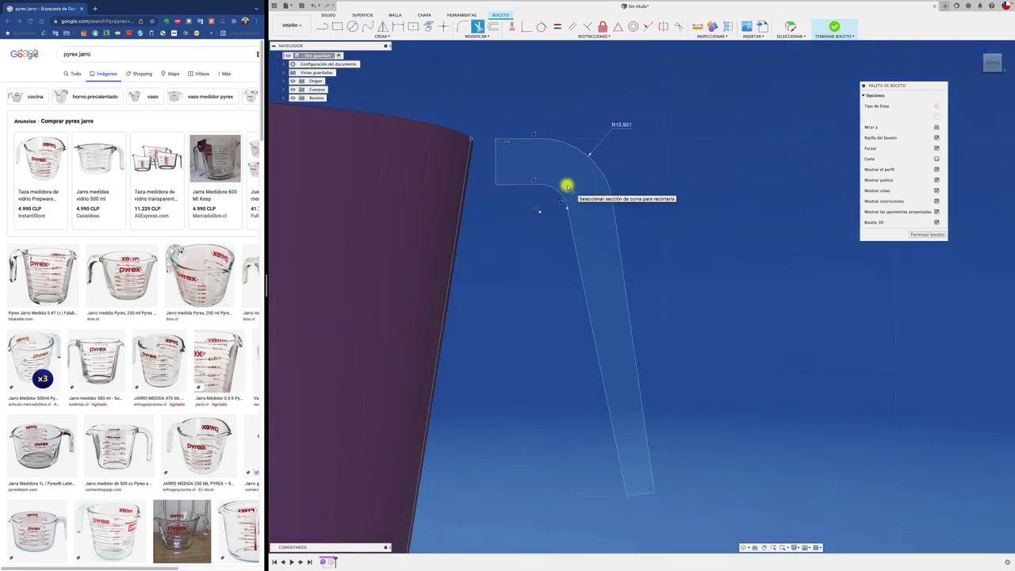
{"action": "key", "text": "F6"}
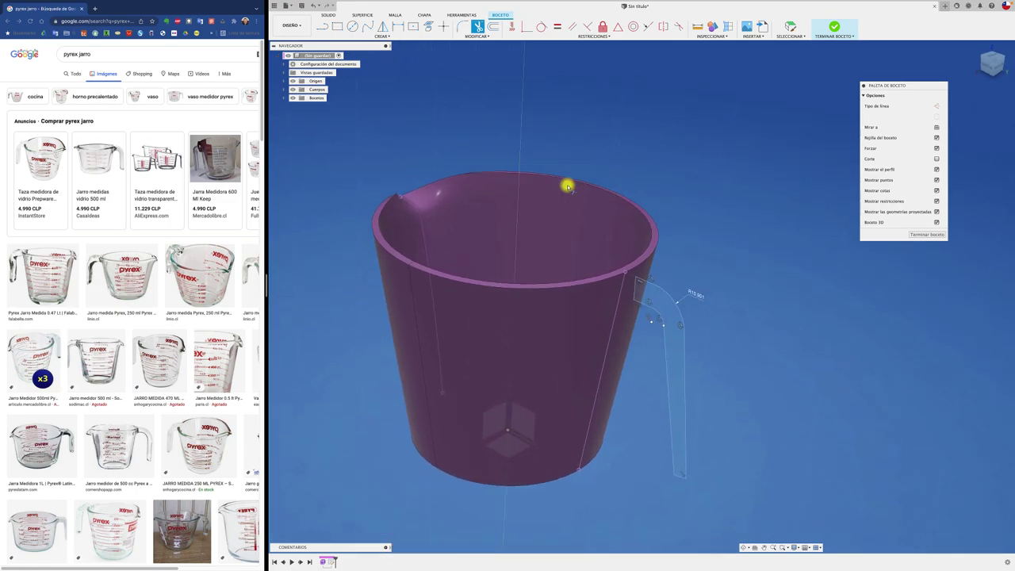
- Finish the sketch and extrude the handle profile Symmetric, 7.014 mm, as a New Body
{"action": "left_click", "coordinate": [924, 236]}
{"action": "key", "text": "e"}
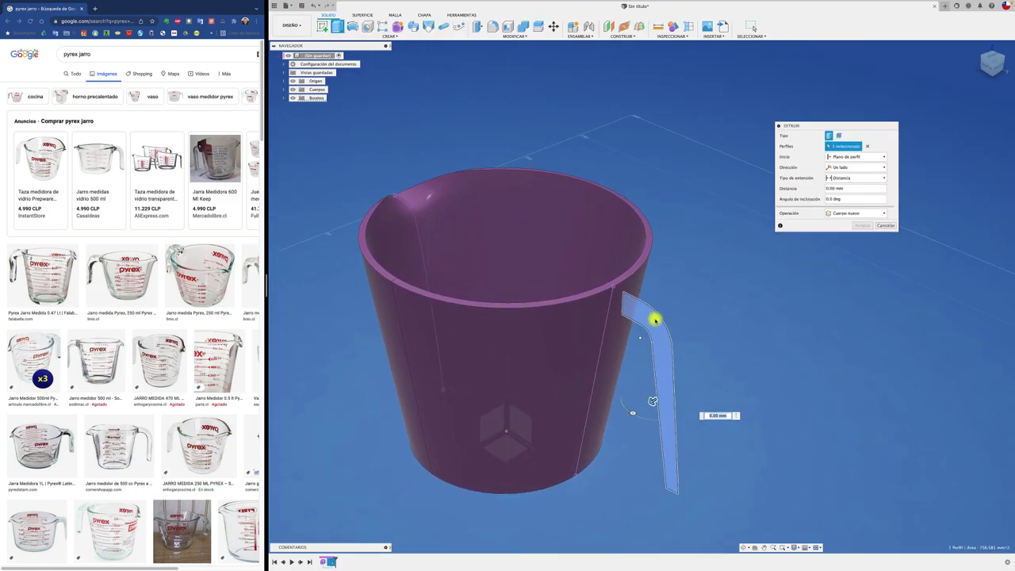
{"action": "left_click", "coordinate": [654, 320]}
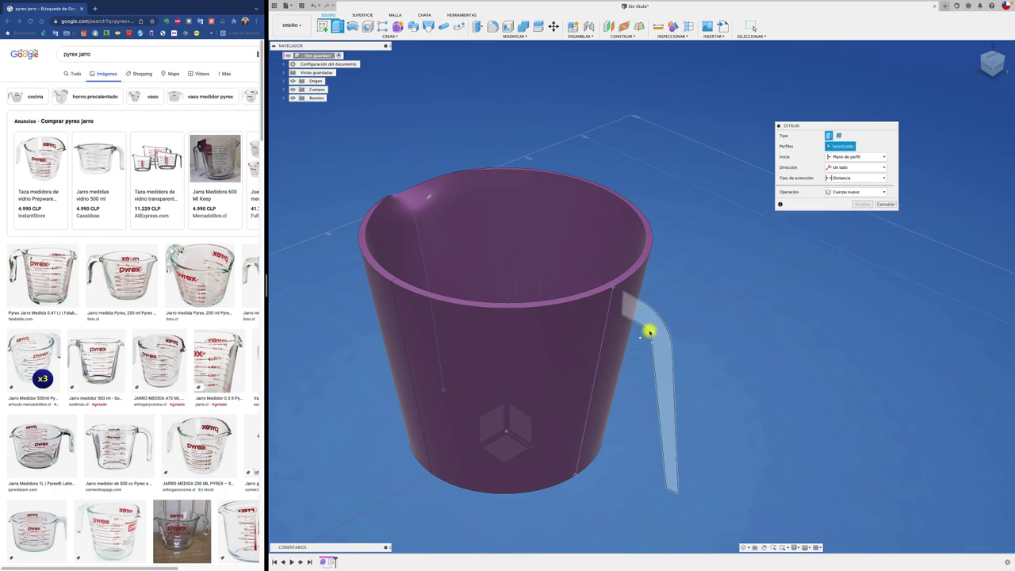
{"action": "left_click", "coordinate": [653, 329]}
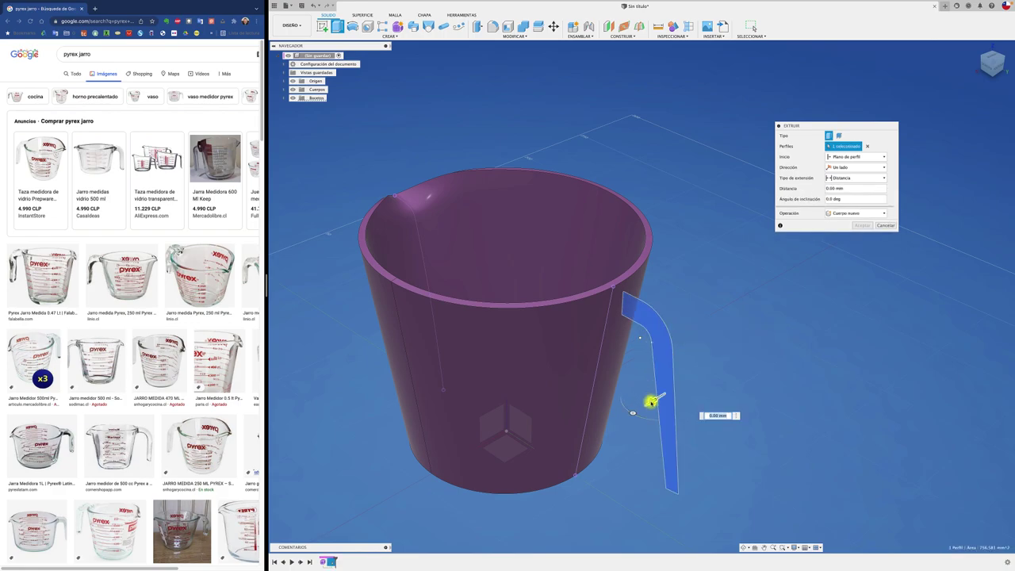
{"action": "left_click_drag", "start_coordinate": [650, 401], "coordinate": [641, 407]}
{"action": "left_click", "coordinate": [866, 157]}
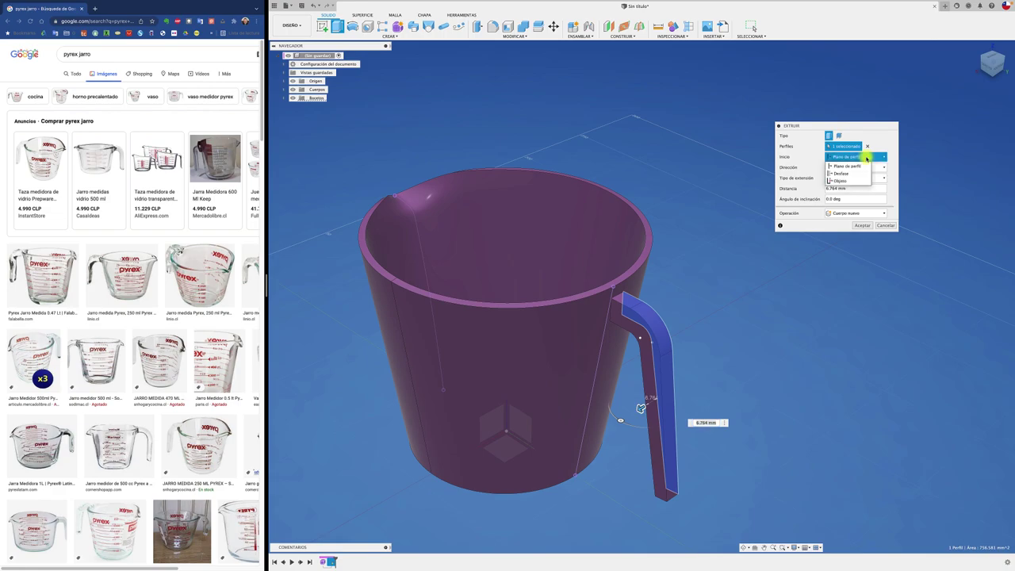
{"action": "left_click", "coordinate": [866, 157]}
{"action": "left_click", "coordinate": [872, 168]}
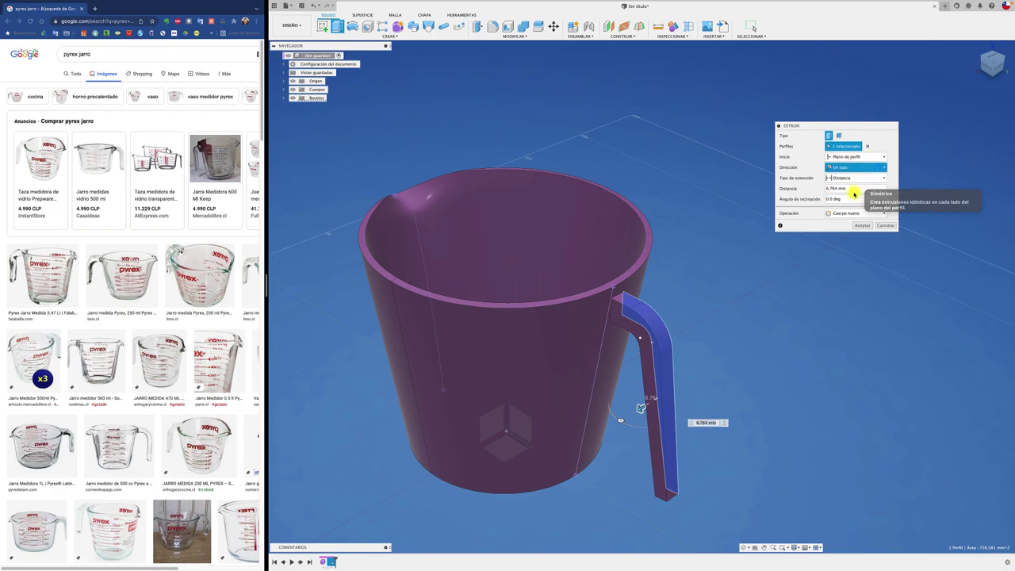
{"action": "left_click", "coordinate": [854, 194]}
{"action": "mouse_move", "coordinate": [853, 194]}
{"action": "middle_mouse_down", "text": "shift"}
{"action": "mouse_move", "coordinate": [681, 288]}
{"action": "mouse_move", "coordinate": [584, 373]}
{"action": "middle_mouse_up", "text": "shift"}
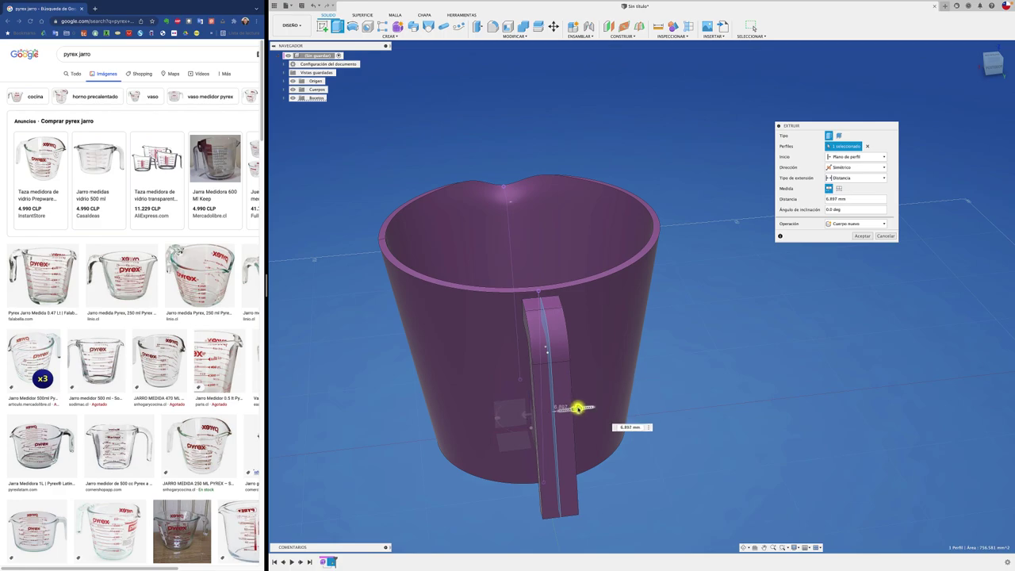
{"action": "left_click_drag", "start_coordinate": [578, 408], "coordinate": [578, 408]}
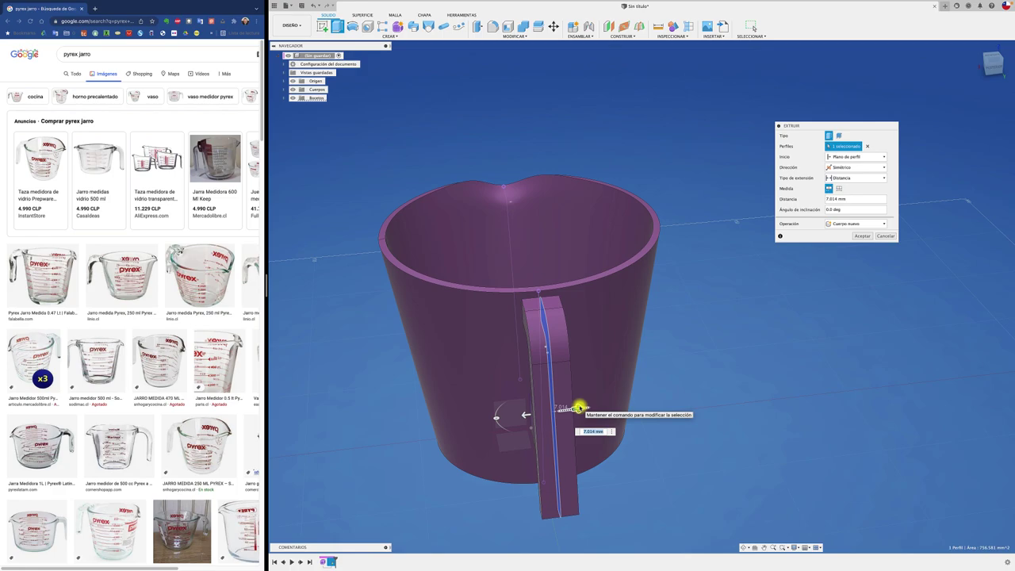
{"action": "middle_click_drag", "start_coordinate": [679, 345], "coordinate": [862, 236], "text": "shift"}
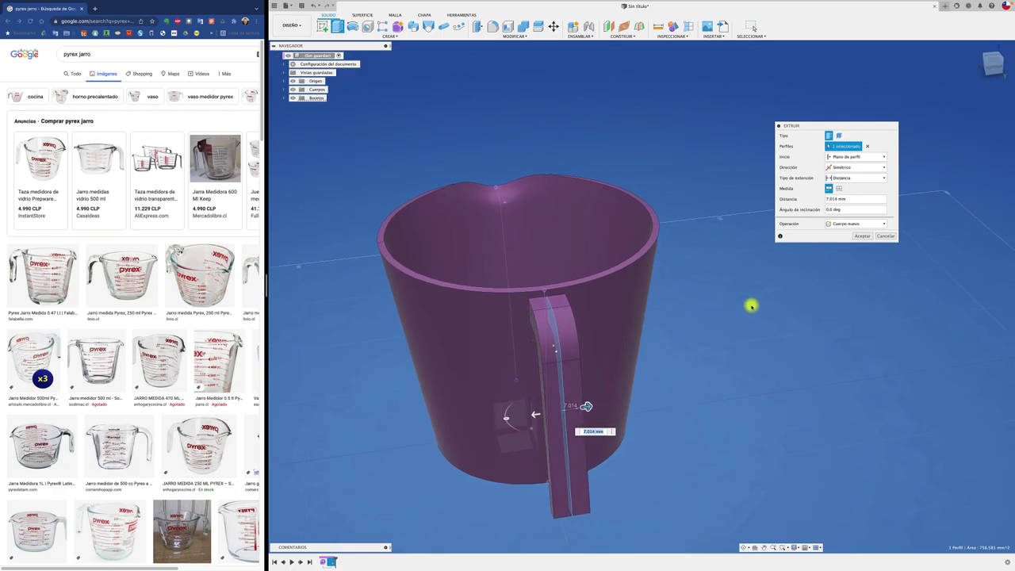
{"action": "left_click", "coordinate": [861, 236]}
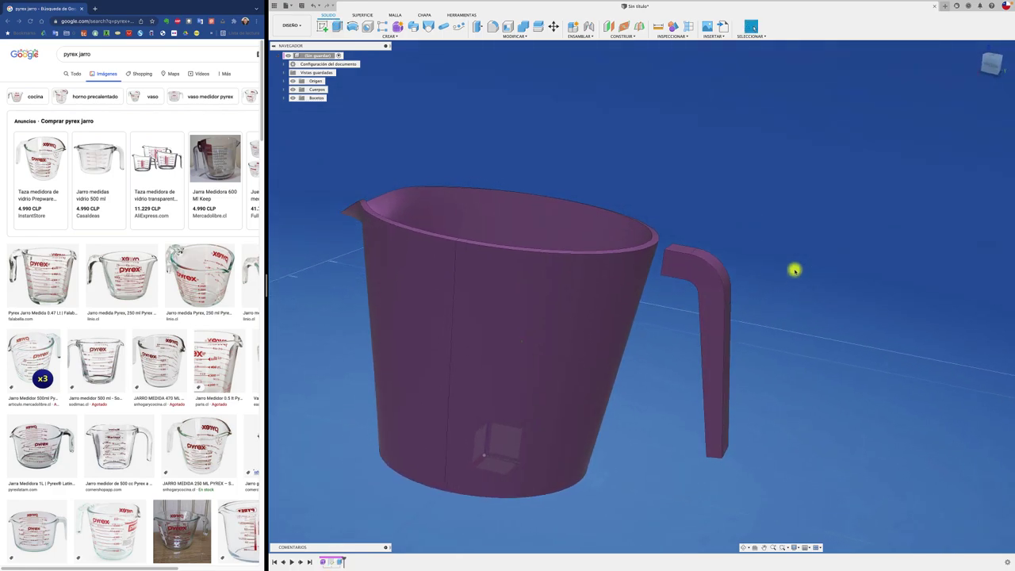
{"action": "mouse_move", "coordinate": [795, 271]}
{"action": "middle_mouse_down", "text": "shift"}
{"action": "mouse_move", "coordinate": [693, 199]}
{"action": "mouse_move", "coordinate": [403, 84]}
{"action": "mouse_move", "coordinate": [665, 255]}
{"action": "middle_mouse_up", "text": "shift"}
- Extrude the handle's end face 'To Object' onto the cup body with a Join operation
{"action": "left_click", "coordinate": [338, 27]}
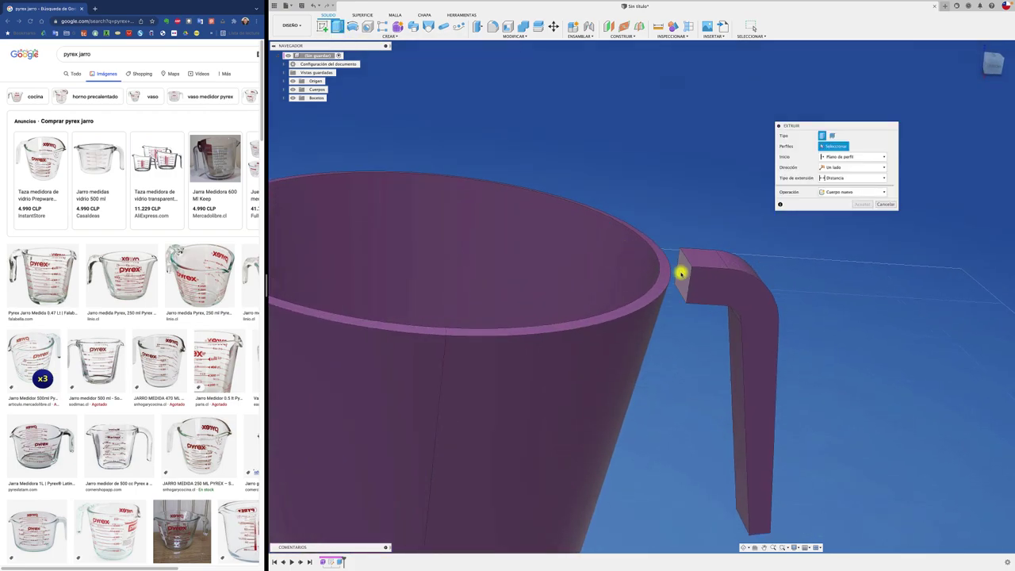
{"action": "left_click", "coordinate": [680, 274]}
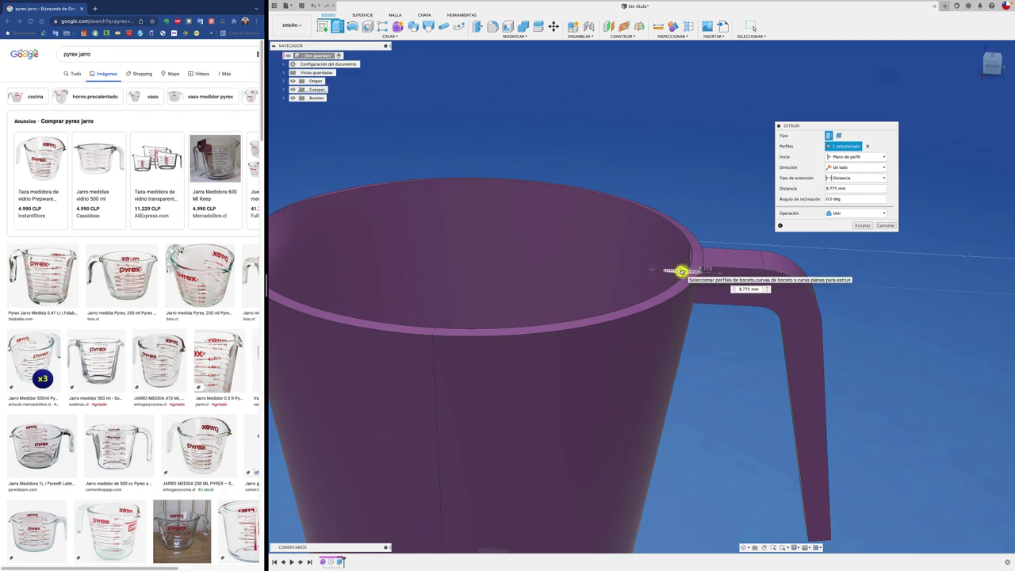
{"action": "mouse_move", "coordinate": [681, 272]}
{"action": "left_mouse_down"}
{"action": "mouse_move", "coordinate": [657, 267]}
{"action": "mouse_move", "coordinate": [721, 280]}
{"action": "mouse_move", "coordinate": [713, 274]}
{"action": "left_mouse_up"}
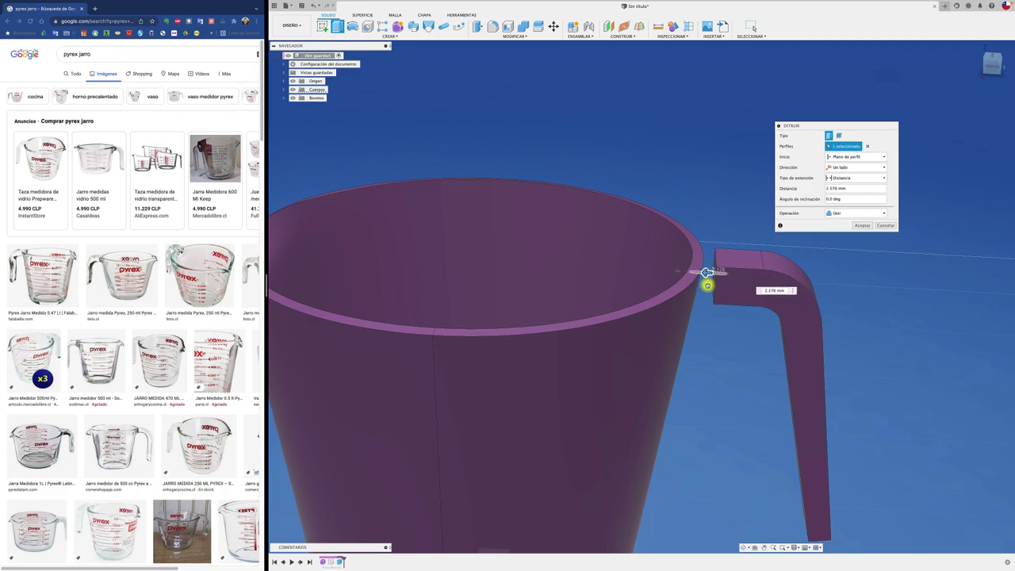
{"action": "left_click", "coordinate": [879, 179]}
{"action": "left_click", "coordinate": [872, 179]}
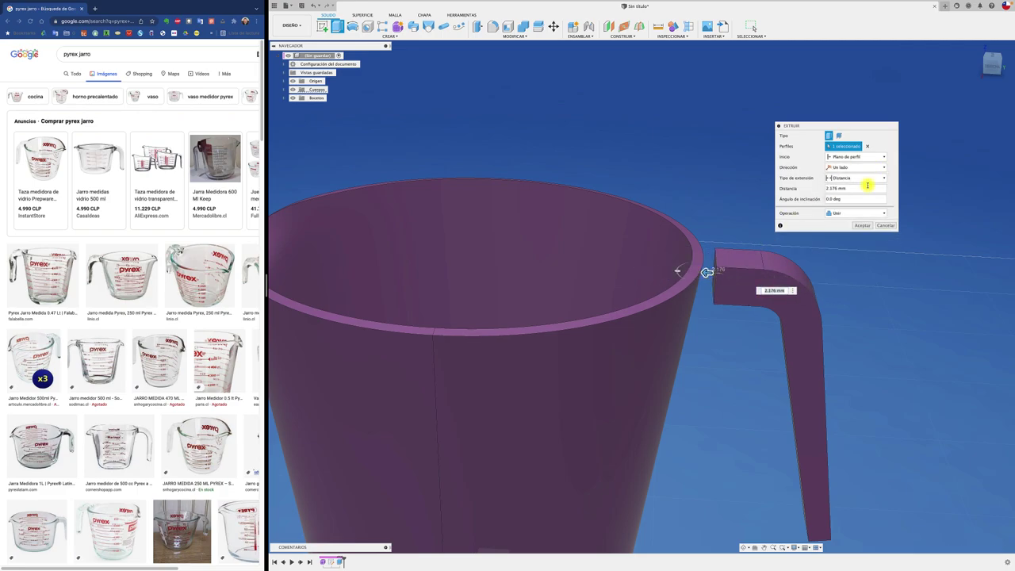
{"action": "left_click", "coordinate": [868, 178]}
{"action": "left_click", "coordinate": [854, 197]}
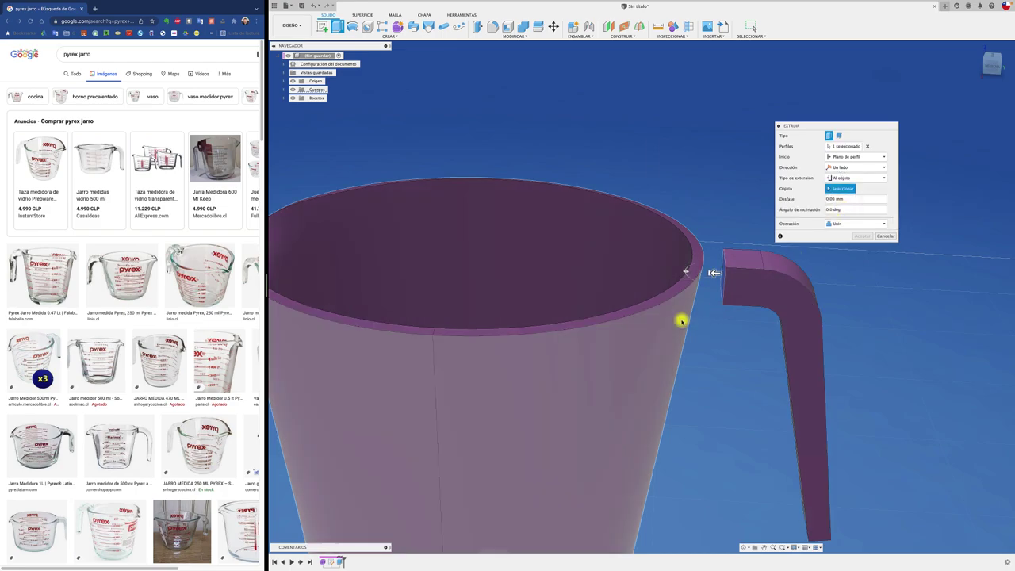
{"action": "left_click", "coordinate": [680, 320]}
{"action": "middle_click_drag", "start_coordinate": [709, 332], "coordinate": [852, 252], "text": "shift"}
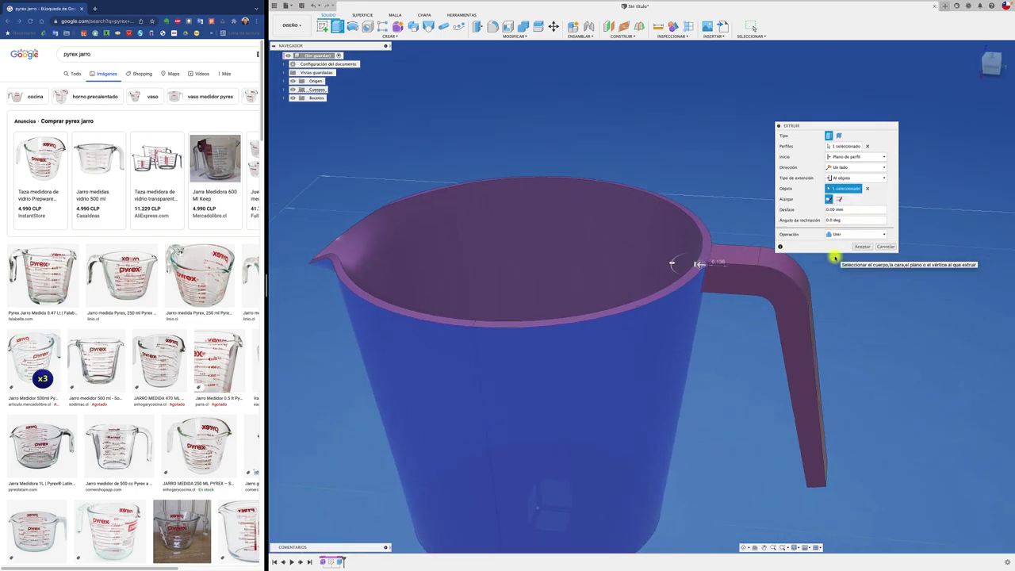
{"action": "left_click", "coordinate": [861, 247]}
{"action": "scroll", "coordinate": [859, 245], "scroll_direction": "down", "scroll_amount": 5}
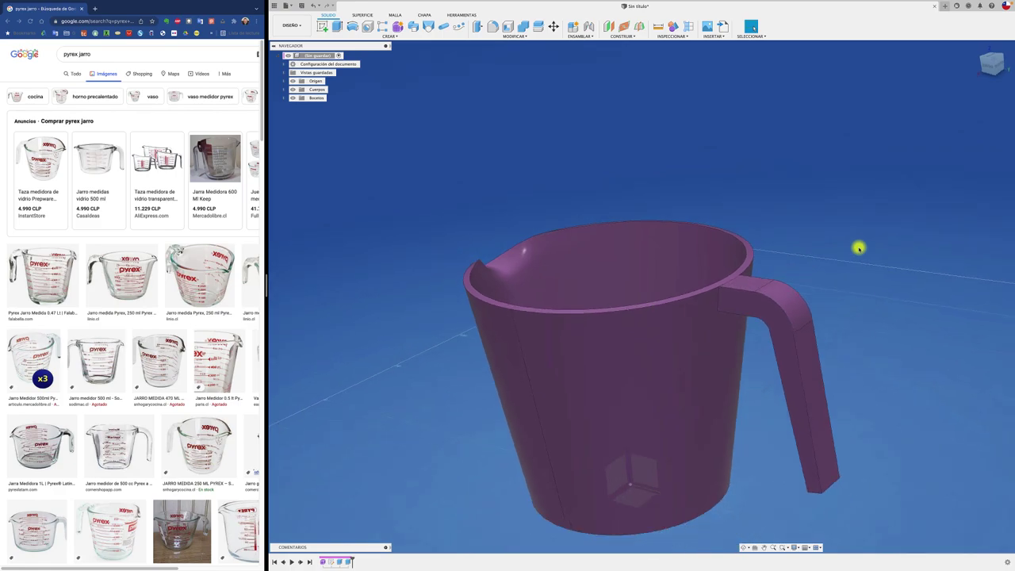
{"action": "middle_click_drag", "start_coordinate": [705, 203], "coordinate": [393, 118], "text": "shift"}
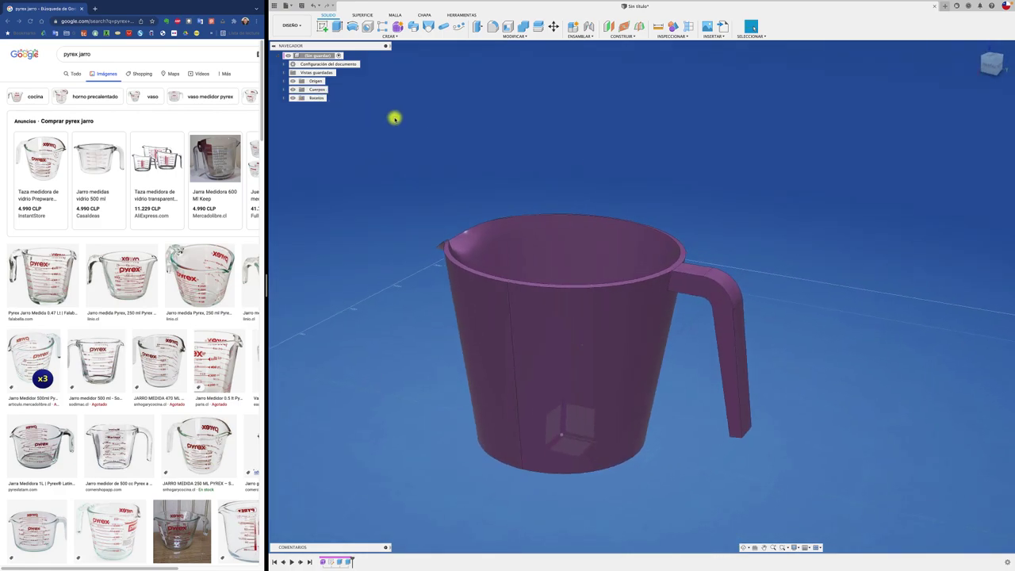
{"action": "scroll", "coordinate": [394, 118], "scroll_direction": "up", "scroll_amount": 3, "text": "shift"}
{"action": "scroll", "coordinate": [394, 119], "scroll_direction": "up", "scroll_amount": 3, "text": "shift"}
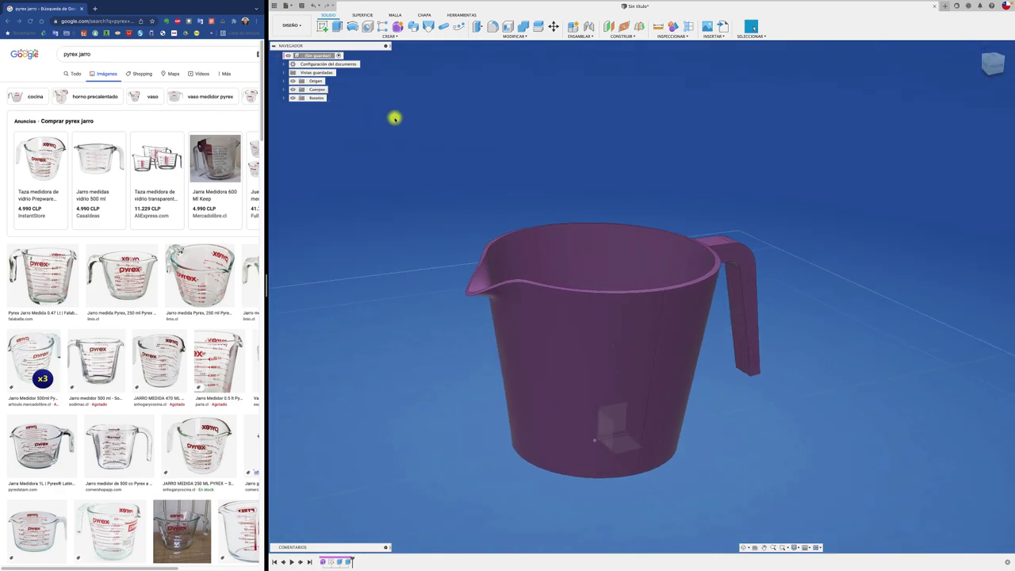
{"action": "scroll", "coordinate": [394, 119], "scroll_direction": "up", "scroll_amount": 3, "text": "shift"}
{"action": "scroll", "coordinate": [394, 118], "scroll_direction": "up", "scroll_amount": 3, "text": "shift"}
{"action": "middle_click_drag", "start_coordinate": [394, 119], "coordinate": [338, 92], "text": "shift"}
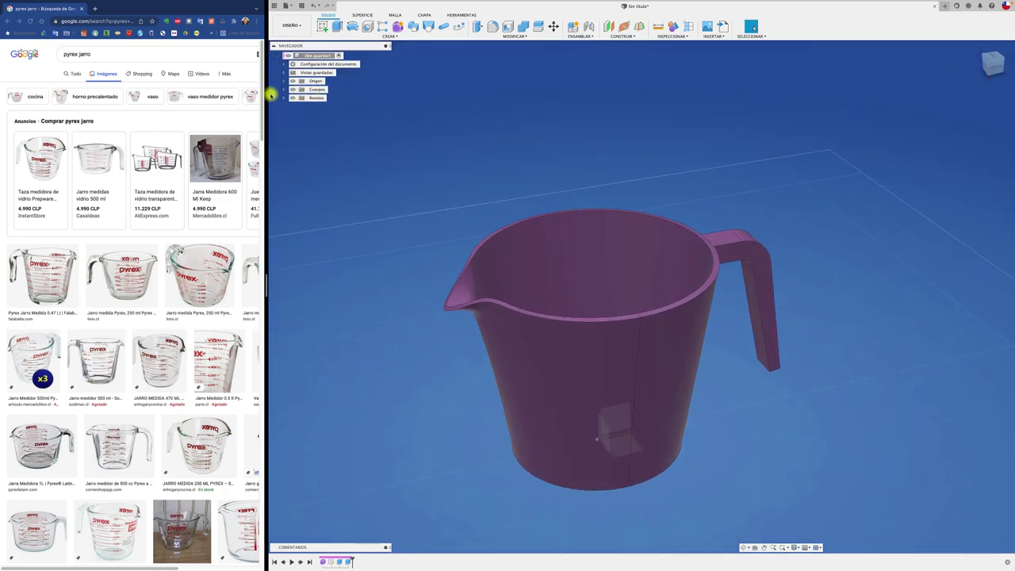
{"action": "left_click", "coordinate": [318, 98]}
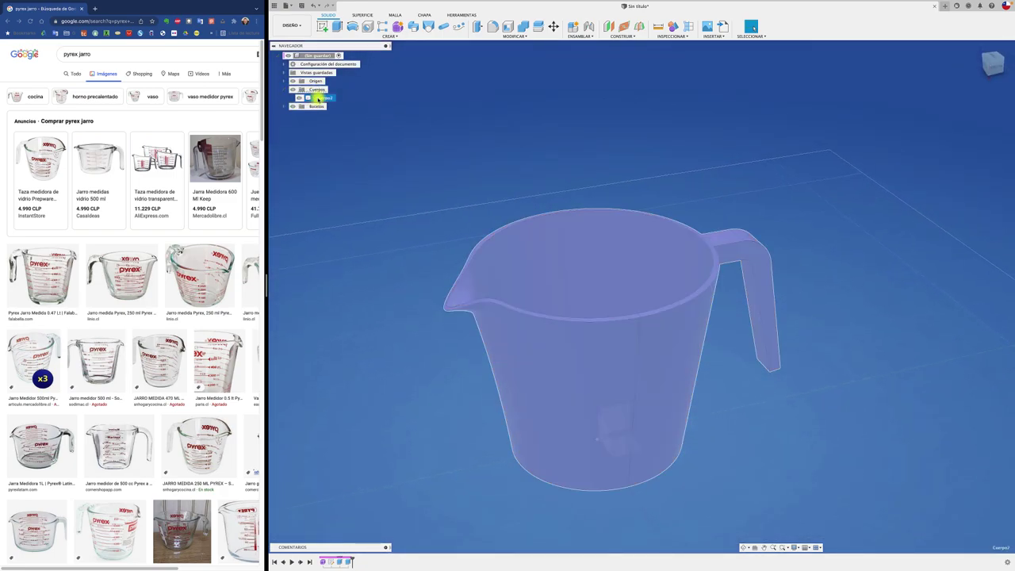
{"action": "left_click", "coordinate": [482, 147]}
{"action": "scroll", "coordinate": [482, 147], "scroll_direction": "down", "scroll_amount": 3, "text": "shift"}
{"action": "scroll", "coordinate": [482, 147], "scroll_direction": "down", "scroll_amount": 3, "text": "shift"}
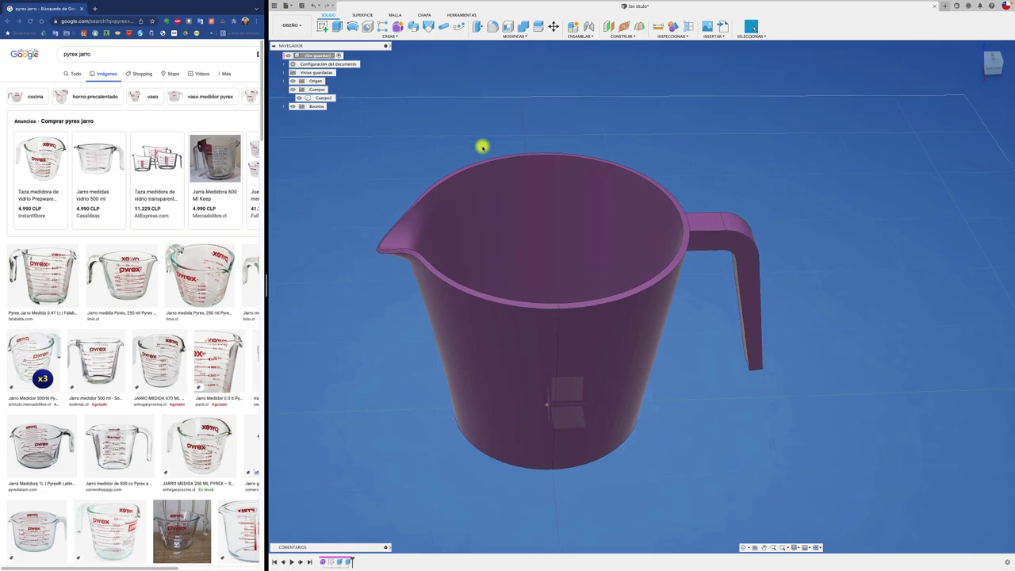
{"action": "middle_click_drag", "start_coordinate": [482, 148], "coordinate": [359, 118], "text": "shift"}
{"action": "right_click", "coordinate": [323, 101]}
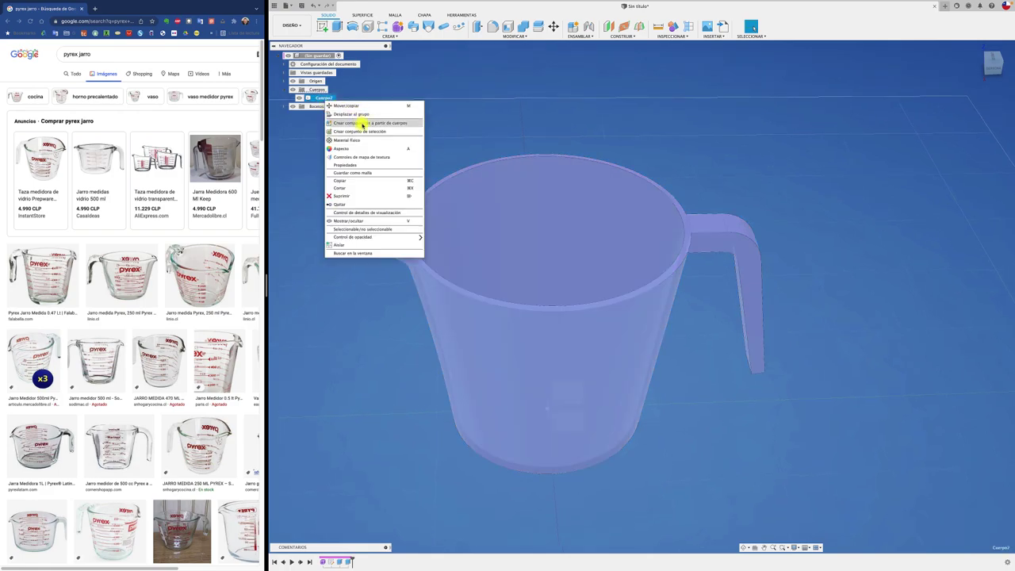
{"action": "left_click", "coordinate": [363, 123]}
{"action": "mouse_move", "coordinate": [371, 124]}
{"action": "middle_mouse_down", "text": "shift"}
{"action": "mouse_move", "coordinate": [478, 88]}
{"action": "mouse_move", "coordinate": [491, 61]}
{"action": "mouse_move", "coordinate": [408, 284]}
{"action": "mouse_move", "coordinate": [437, 283]}
{"action": "middle_mouse_up", "text": "shift"}
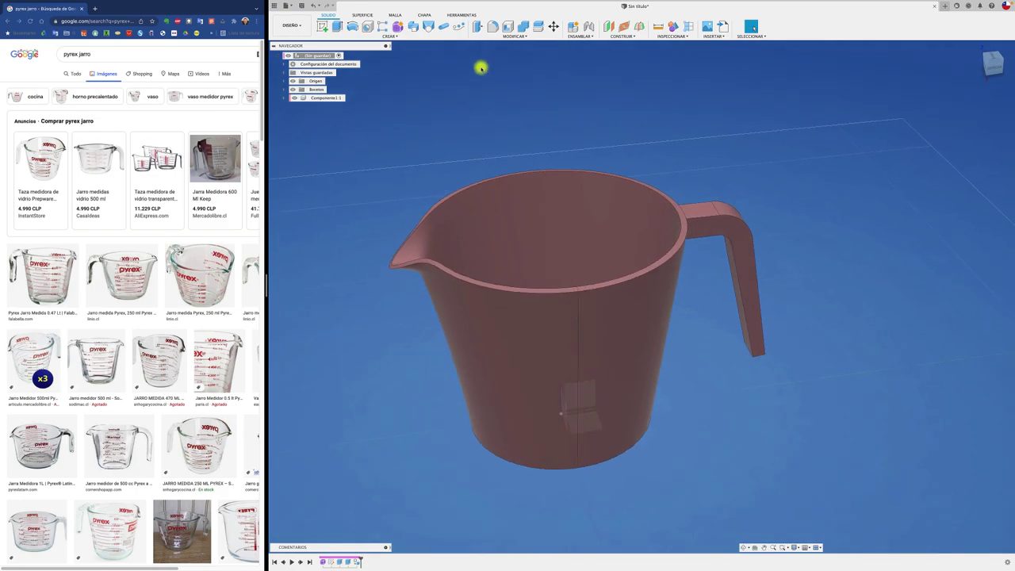
- Apply a 5 mm Fillet to the jug's inner bottom edge
{"action": "left_click", "coordinate": [492, 26]}
{"action": "scroll", "coordinate": [529, 168], "scroll_direction": "up", "scroll_amount": 3}
{"action": "scroll", "coordinate": [510, 290], "scroll_direction": "up", "scroll_amount": 2}
{"action": "middle_click_drag", "start_coordinate": [510, 290], "coordinate": [535, 342], "text": "shift"}
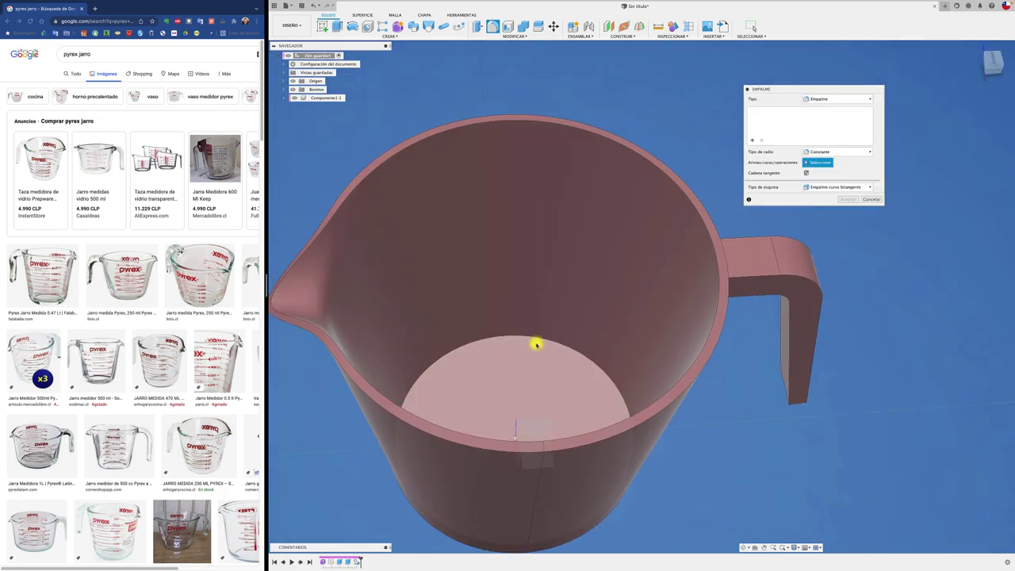
{"action": "left_click", "coordinate": [530, 338]}
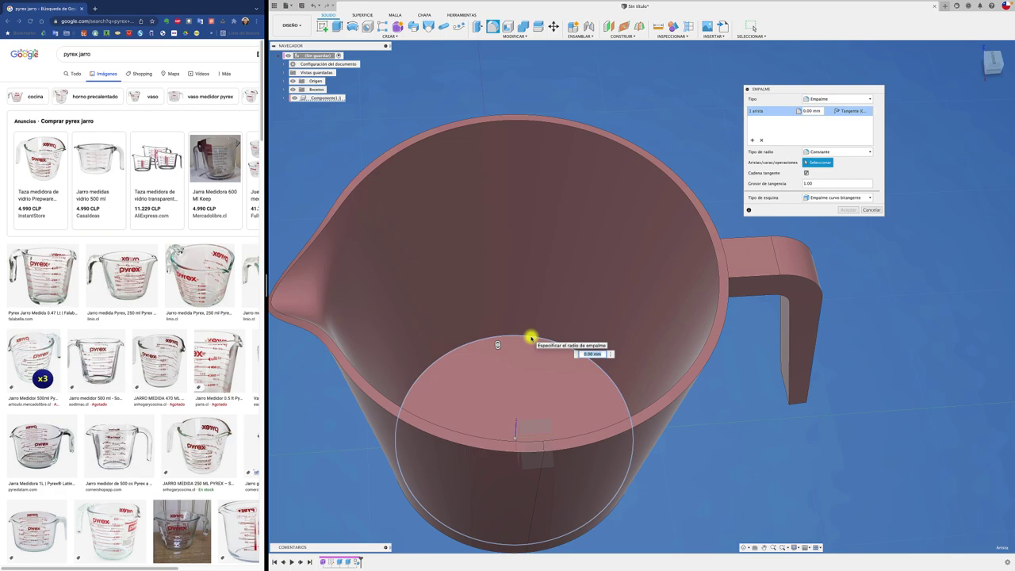
{"action": "type", "text": "5"}
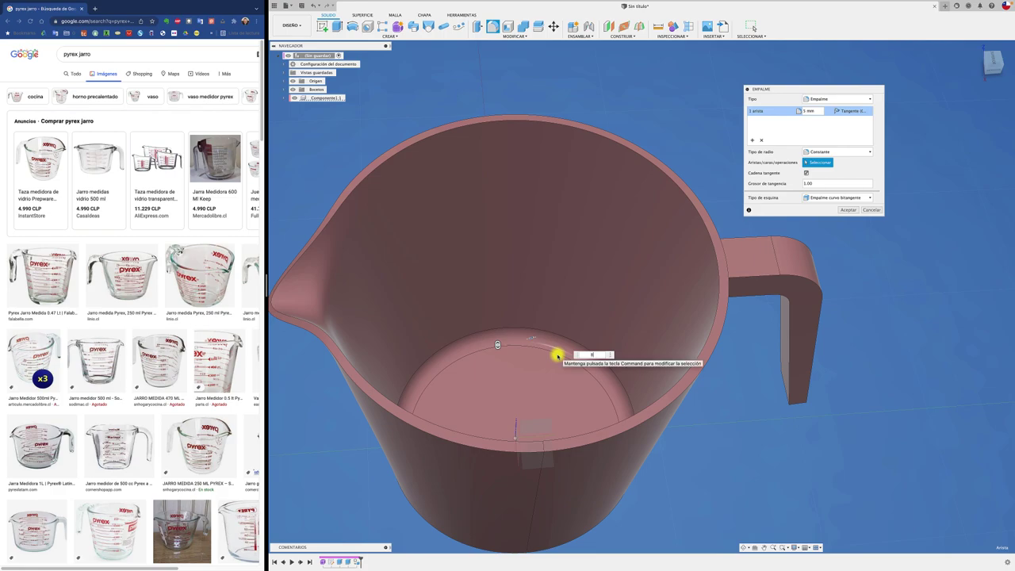
{"action": "type", "text": "8"}
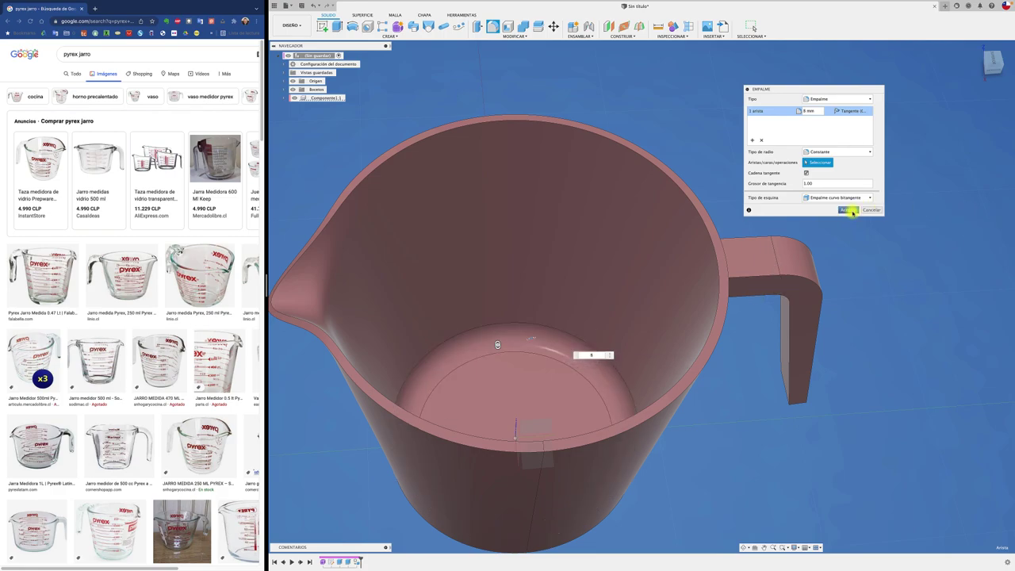
{"action": "left_click", "coordinate": [848, 210]}
{"action": "scroll", "coordinate": [851, 212], "scroll_direction": "down", "scroll_amount": 3}
{"action": "scroll", "coordinate": [851, 211], "scroll_direction": "down", "scroll_amount": 2}
{"action": "scroll", "coordinate": [851, 212], "scroll_direction": "down", "scroll_amount": 1}
{"action": "scroll", "coordinate": [851, 212], "scroll_direction": "down", "scroll_amount": 1}
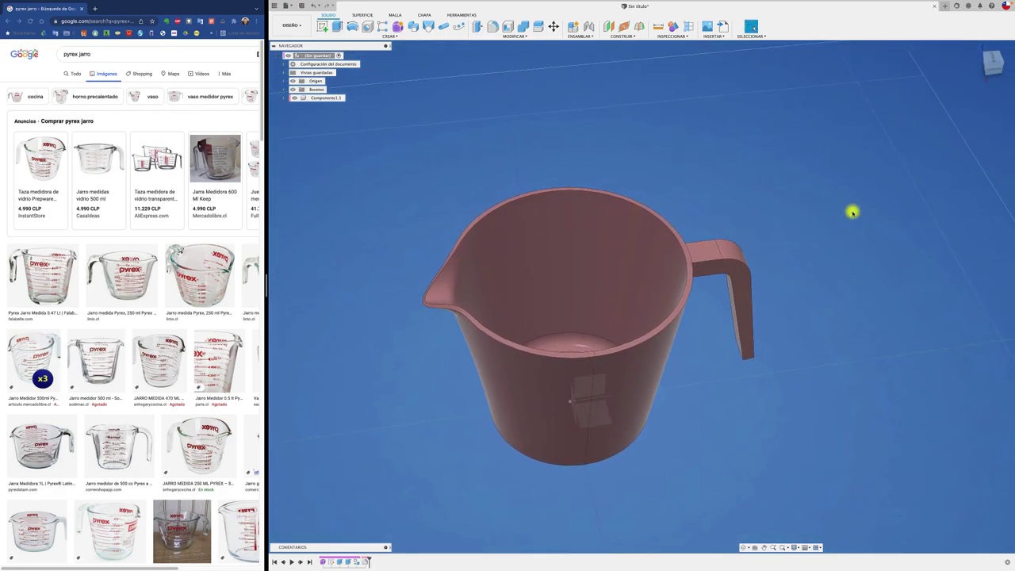
{"action": "middle_click_drag", "start_coordinate": [852, 213], "coordinate": [841, 138], "text": "shift"}
{"action": "left_click", "coordinate": [690, 27]}
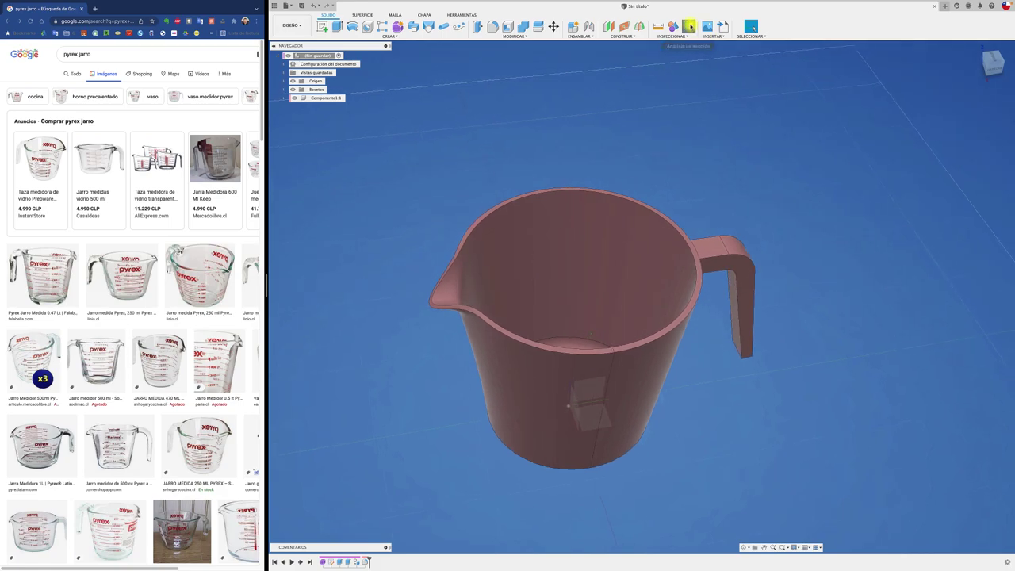
{"action": "left_click", "coordinate": [591, 392]}
{"action": "scroll", "coordinate": [656, 413], "scroll_direction": "up", "scroll_amount": 1}
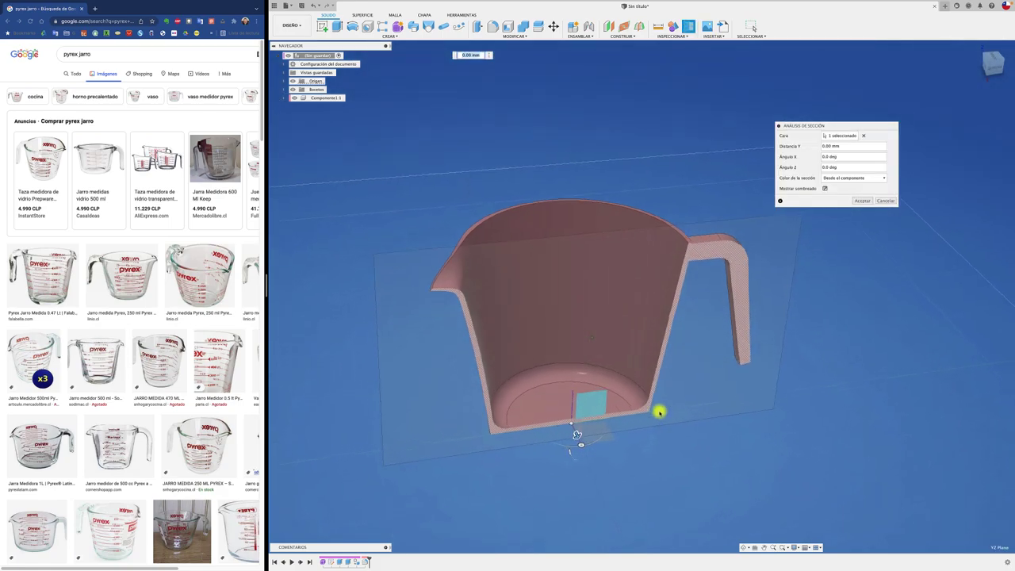
{"action": "scroll", "coordinate": [657, 413], "scroll_direction": "up", "scroll_amount": 3}
{"action": "scroll", "coordinate": [634, 413], "scroll_direction": "up", "scroll_amount": 2}
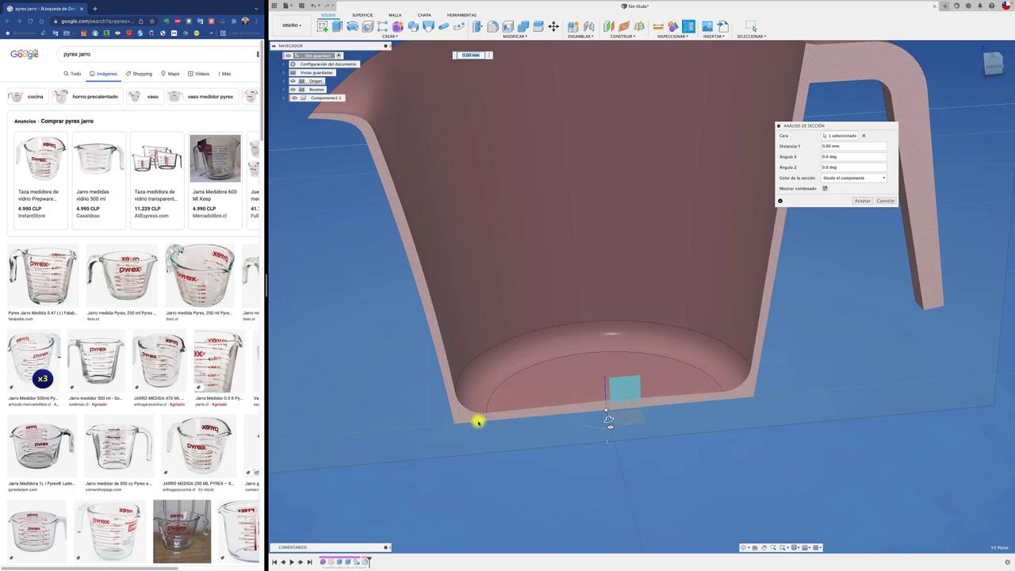
{"action": "mouse_move", "coordinate": [478, 422]}
{"action": "middle_mouse_down", "text": "shift"}
{"action": "mouse_move", "coordinate": [444, 421]}
{"action": "mouse_move", "coordinate": [450, 437]}
{"action": "middle_mouse_up", "text": "shift"}
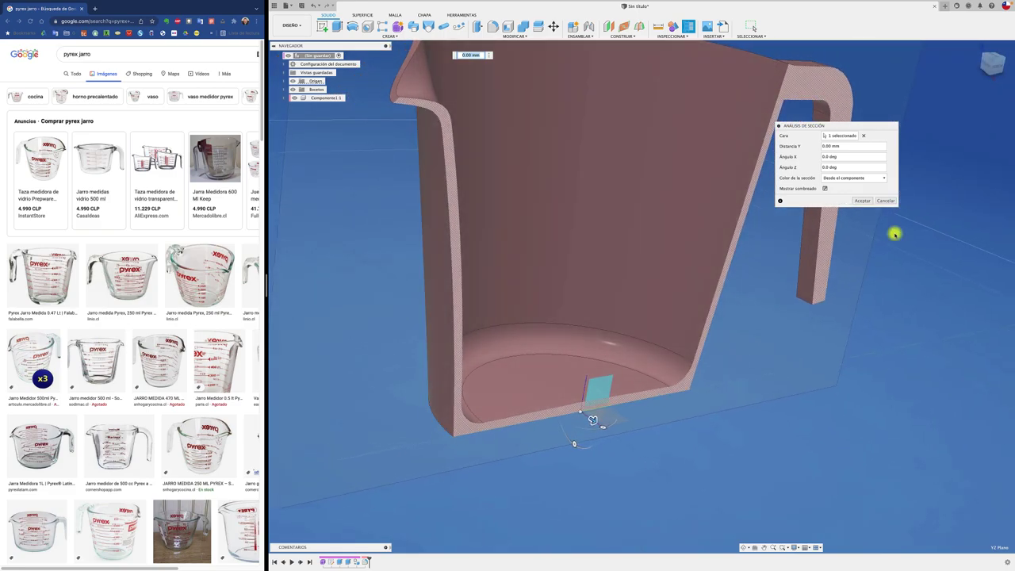
{"action": "left_click", "coordinate": [888, 202]}
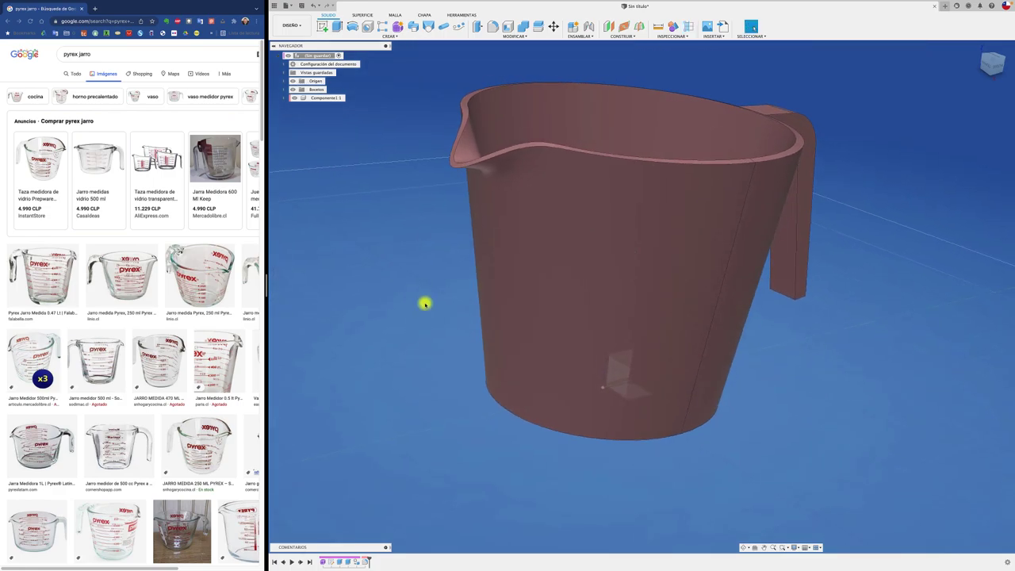
- Fillet the jug's outer bottom edge, keeping the same radius as the inner fillet
{"action": "left_click", "coordinate": [492, 29]}
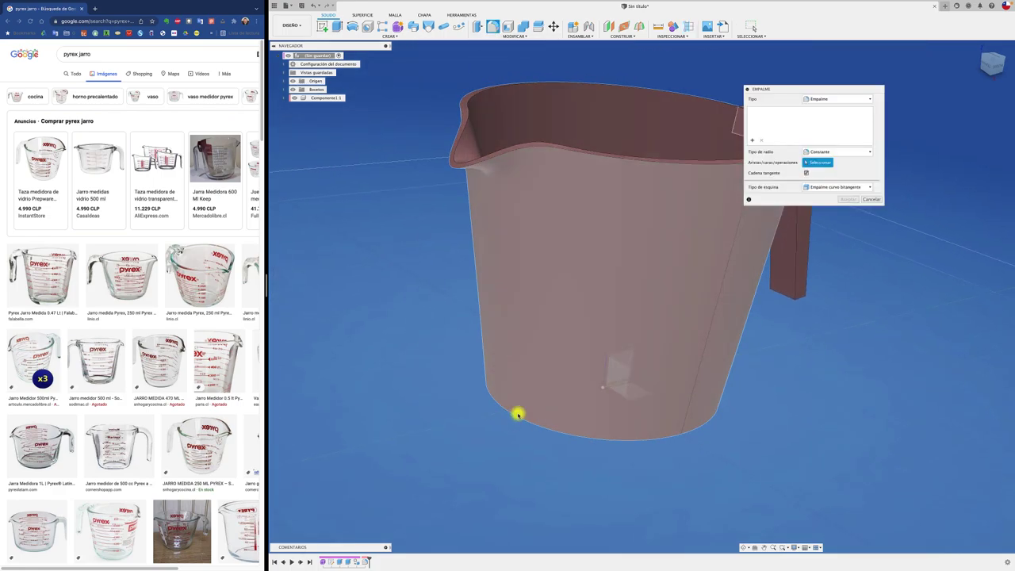
{"action": "left_click", "coordinate": [516, 417]}
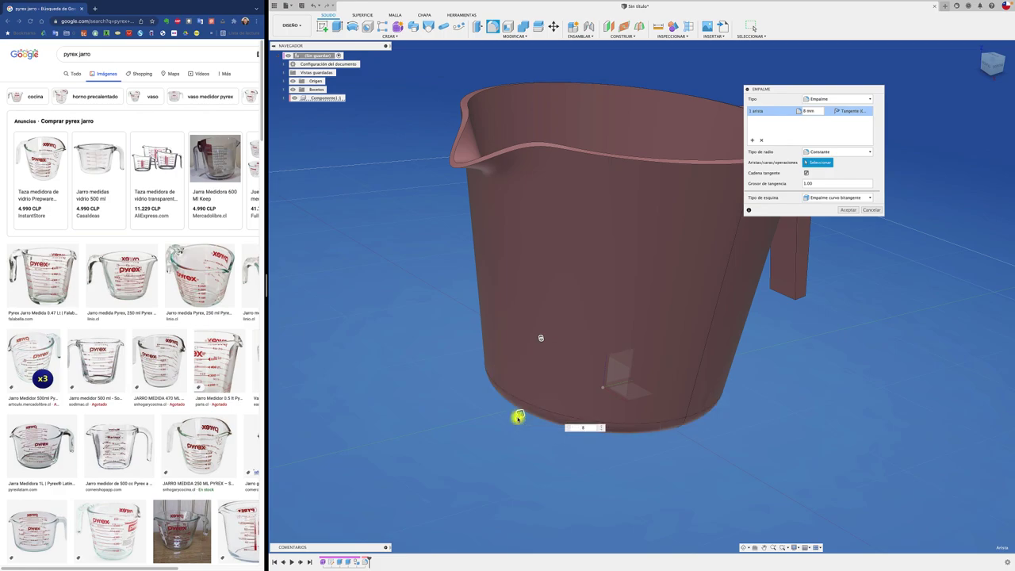
{"action": "left_click", "coordinate": [849, 210]}
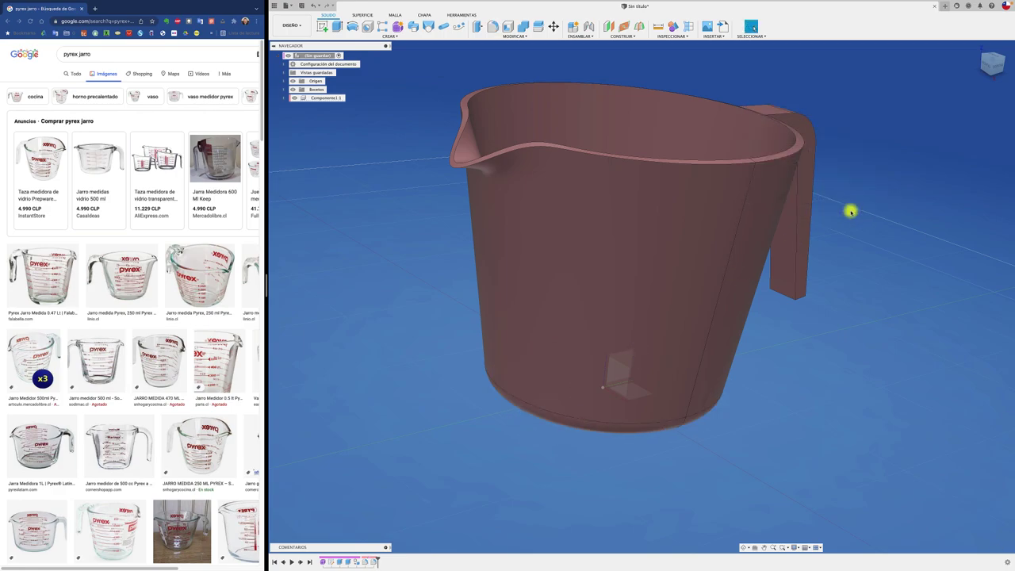
{"action": "mouse_move", "coordinate": [849, 210]}
{"action": "middle_mouse_down", "text": "shift"}
{"action": "mouse_move", "coordinate": [642, 109]}
{"action": "mouse_move", "coordinate": [550, 40]}
{"action": "middle_mouse_up", "text": "shift"}
- Fillet the long edges along both sides of the handle
{"action": "left_click", "coordinate": [493, 28]}
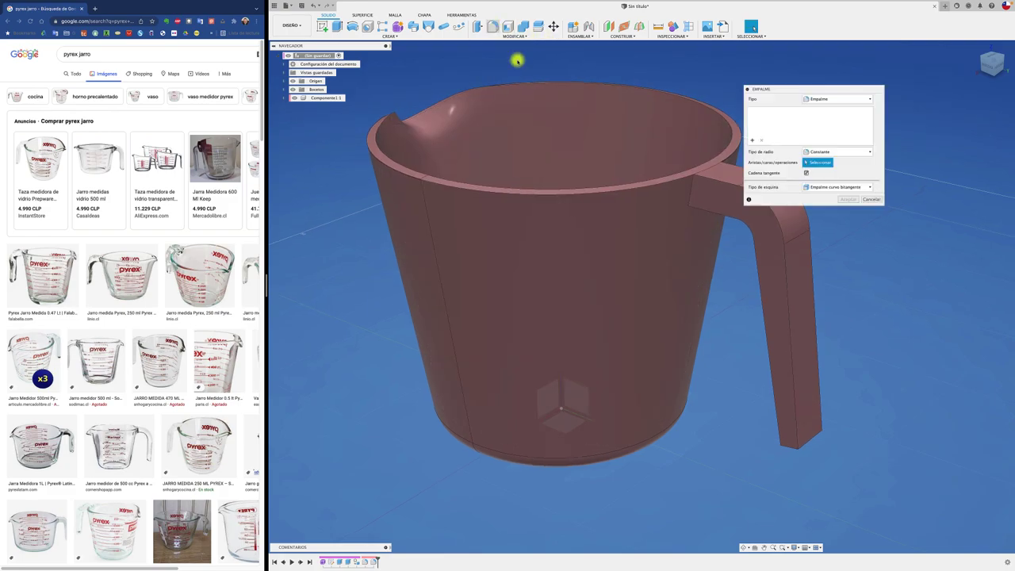
{"action": "left_click", "coordinate": [788, 295]}
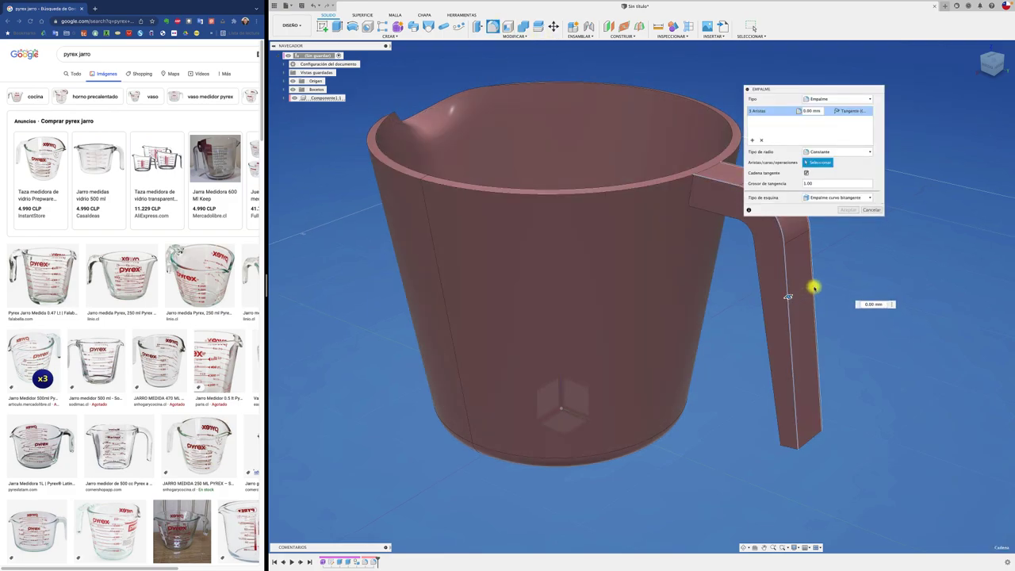
{"action": "left_click", "coordinate": [815, 287]}
{"action": "left_click", "coordinate": [761, 311]}
{"action": "middle_click_drag", "start_coordinate": [761, 311], "coordinate": [416, 195], "text": "shift"}
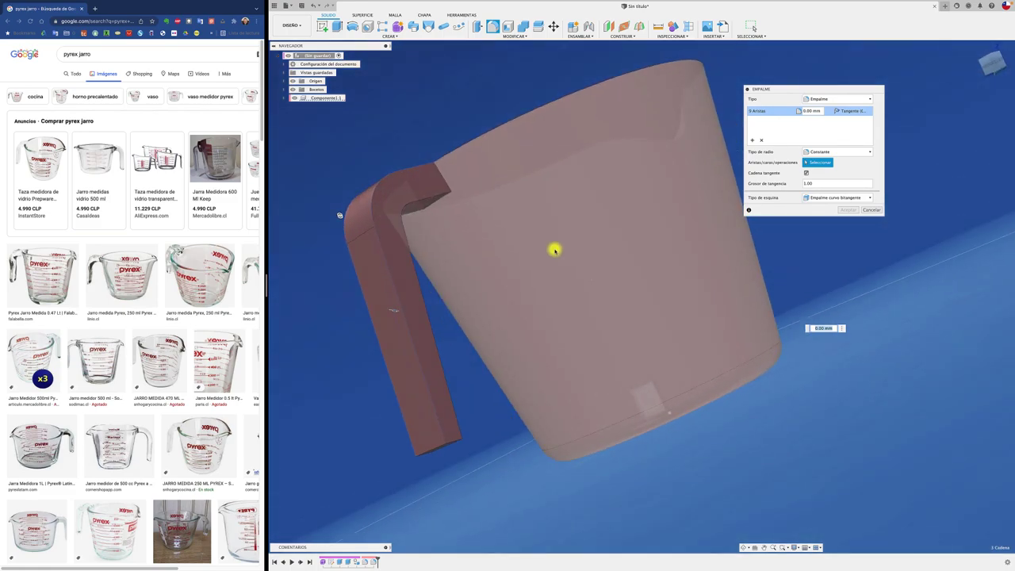
{"action": "left_click", "coordinate": [421, 199]}
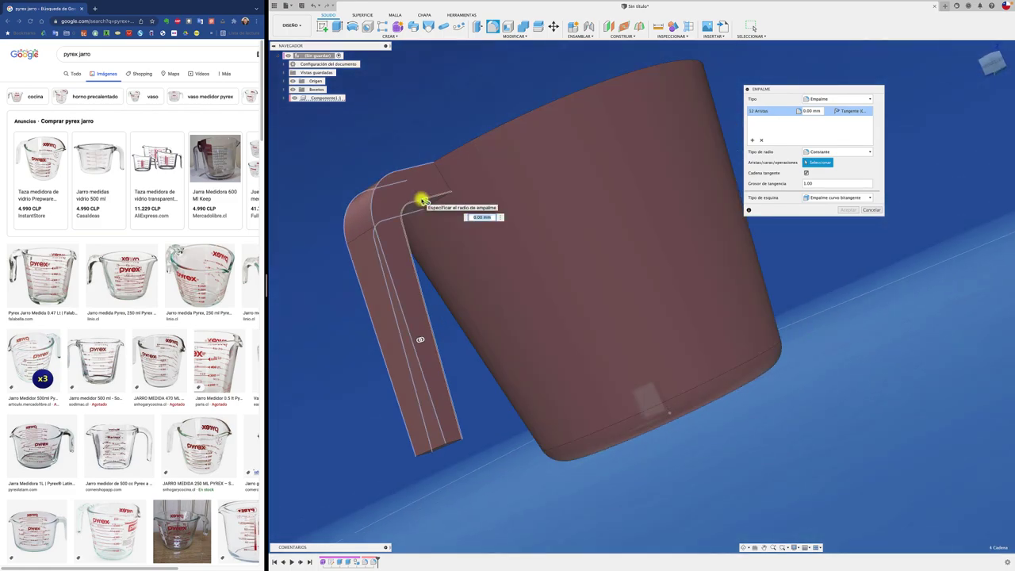
{"action": "mouse_move", "coordinate": [421, 201]}
{"action": "middle_mouse_down", "text": "shift"}
{"action": "mouse_move", "coordinate": [418, 283]}
{"action": "mouse_move", "coordinate": [748, 216]}
{"action": "mouse_move", "coordinate": [859, 212]}
{"action": "mouse_move", "coordinate": [765, 197]}
{"action": "mouse_move", "coordinate": [654, 242]}
{"action": "mouse_move", "coordinate": [670, 208]}
{"action": "mouse_move", "coordinate": [536, 153]}
{"action": "middle_mouse_up", "text": "shift"}
{"action": "left_click", "coordinate": [850, 211]}
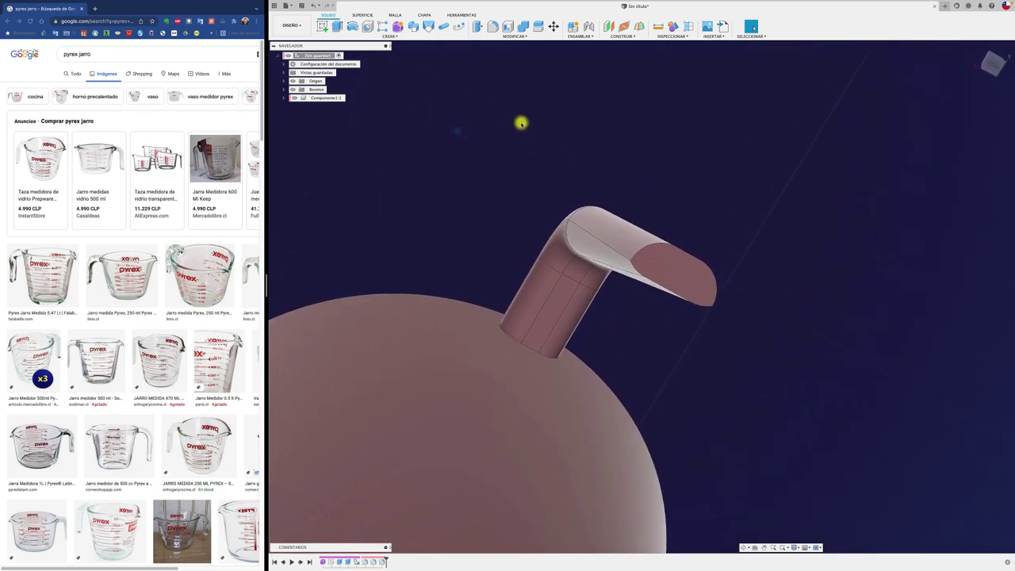
- Fillet the edge around the handle's free end with a radius value of 4
{"action": "left_click", "coordinate": [489, 28]}
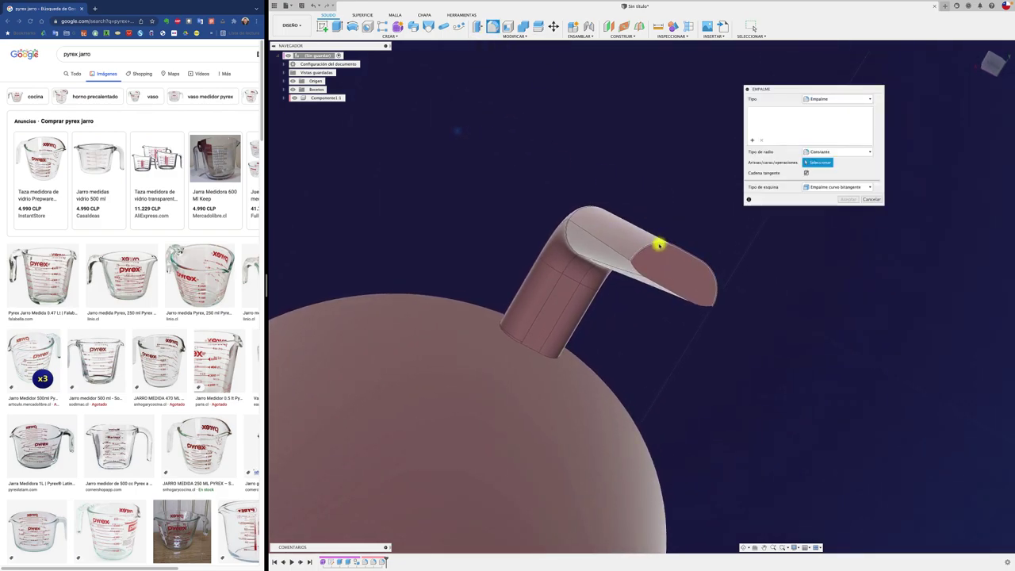
{"action": "left_click", "coordinate": [658, 246]}
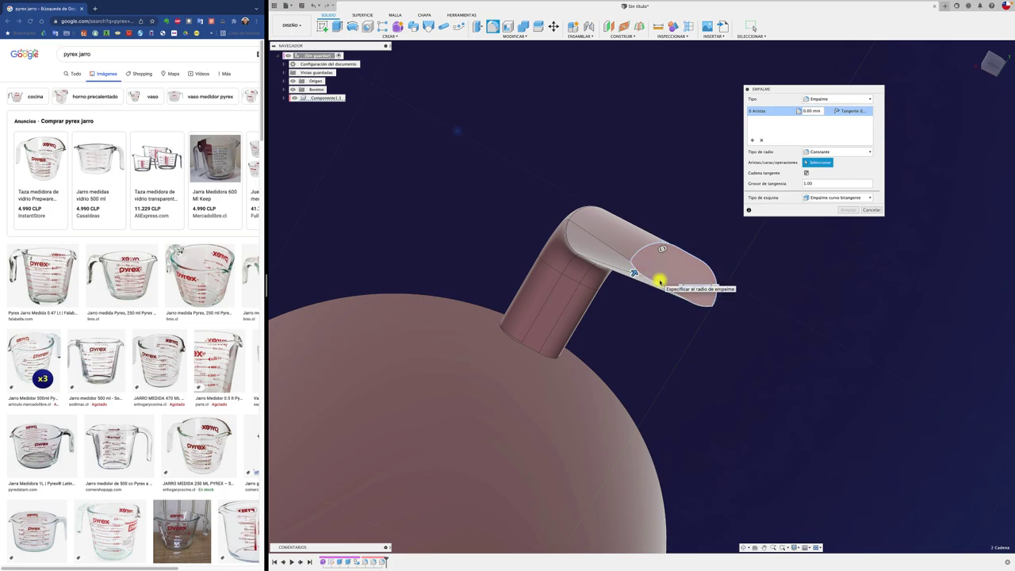
{"action": "type", "text": "4"}
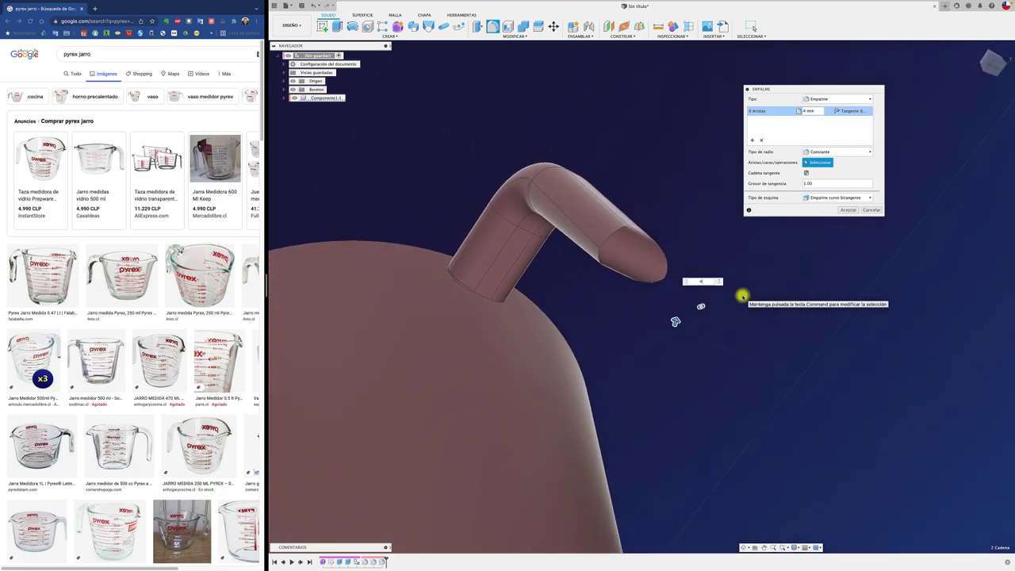
{"action": "scroll", "coordinate": [740, 295], "scroll_direction": "down", "scroll_amount": 5, "text": "shift"}
{"action": "middle_click_drag", "start_coordinate": [741, 295], "coordinate": [706, 357], "text": "shift"}
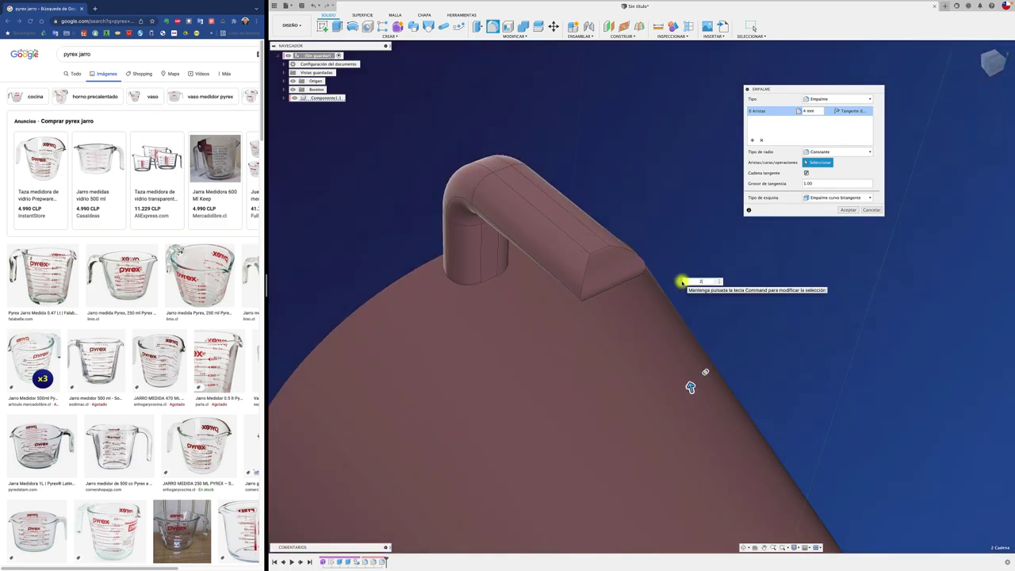
{"action": "left_click", "coordinate": [846, 211]}
{"action": "scroll", "coordinate": [759, 241], "scroll_direction": "down", "scroll_amount": 5, "text": "shift"}
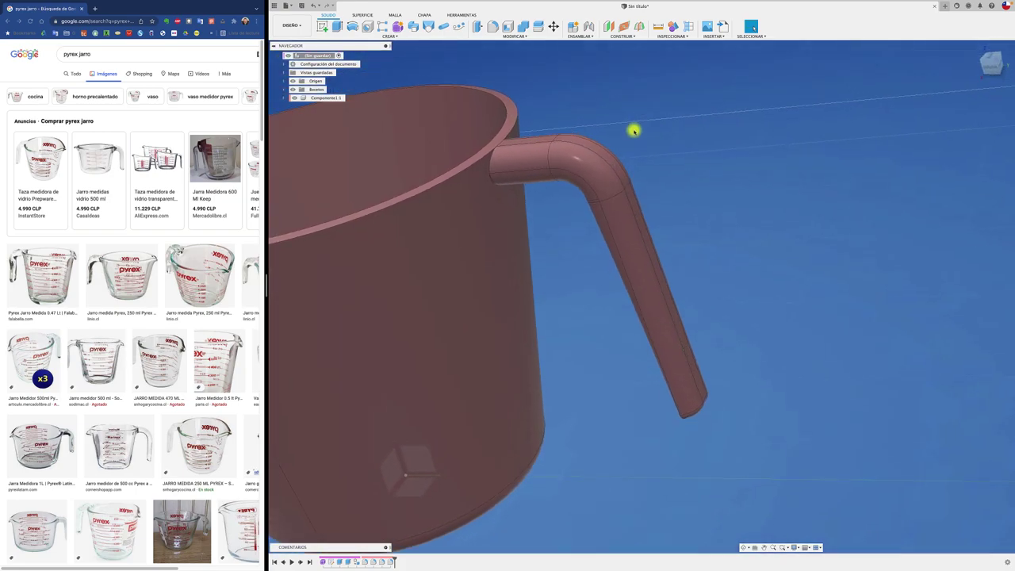
- Fillet the edges where the handle meets the jug wall, dragging the radius to about 3.5 mm
{"action": "scroll", "coordinate": [634, 131], "scroll_direction": "up", "scroll_amount": 5}
{"action": "left_click", "coordinate": [492, 26]}
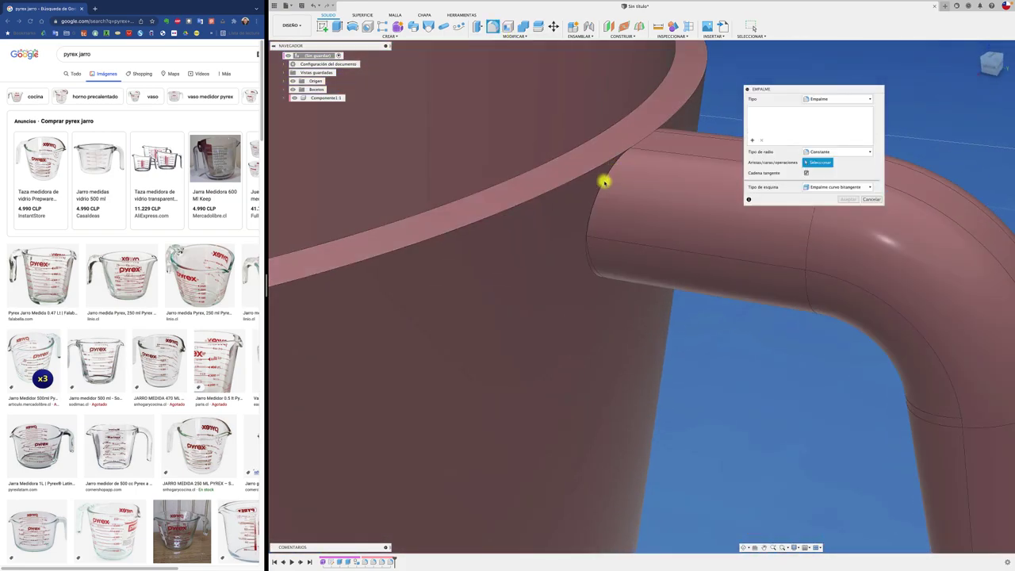
{"action": "left_click", "coordinate": [604, 182]}
{"action": "middle_click_drag", "start_coordinate": [604, 182], "coordinate": [694, 160], "text": "shift"}
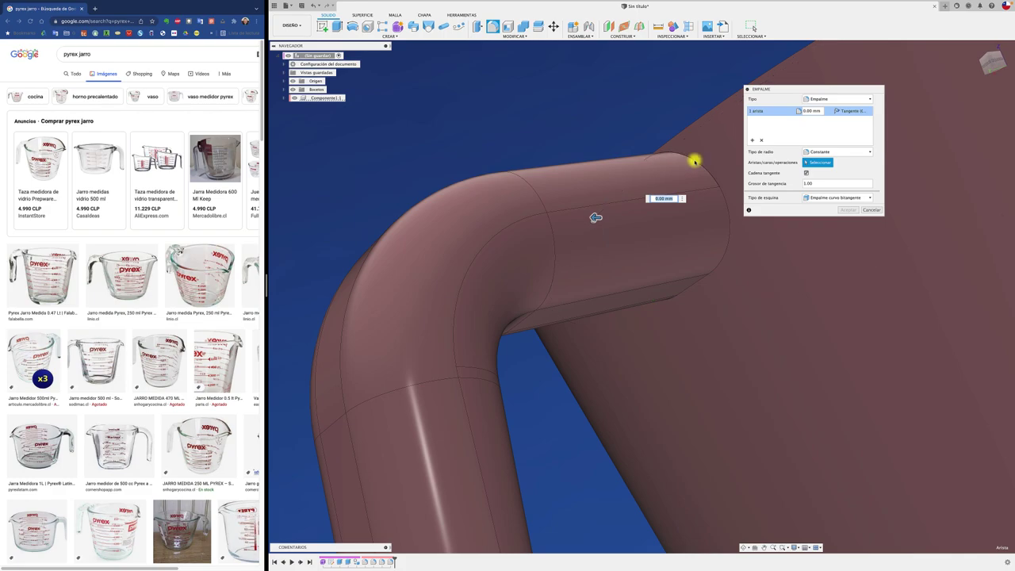
{"action": "left_click", "coordinate": [706, 181]}
{"action": "left_click", "coordinate": [728, 220]}
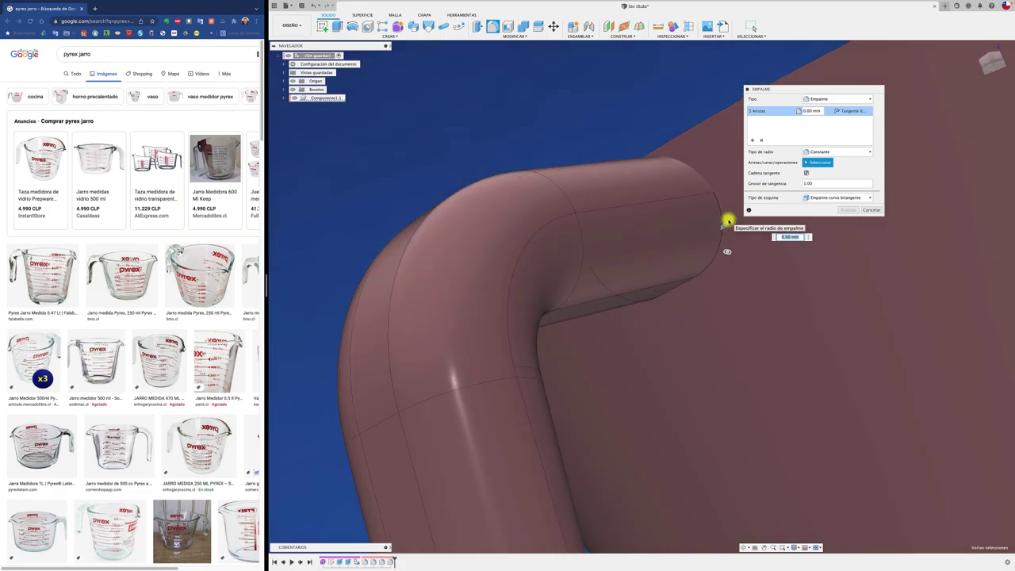
{"action": "scroll", "coordinate": [730, 226], "scroll_direction": "up", "scroll_amount": 5}
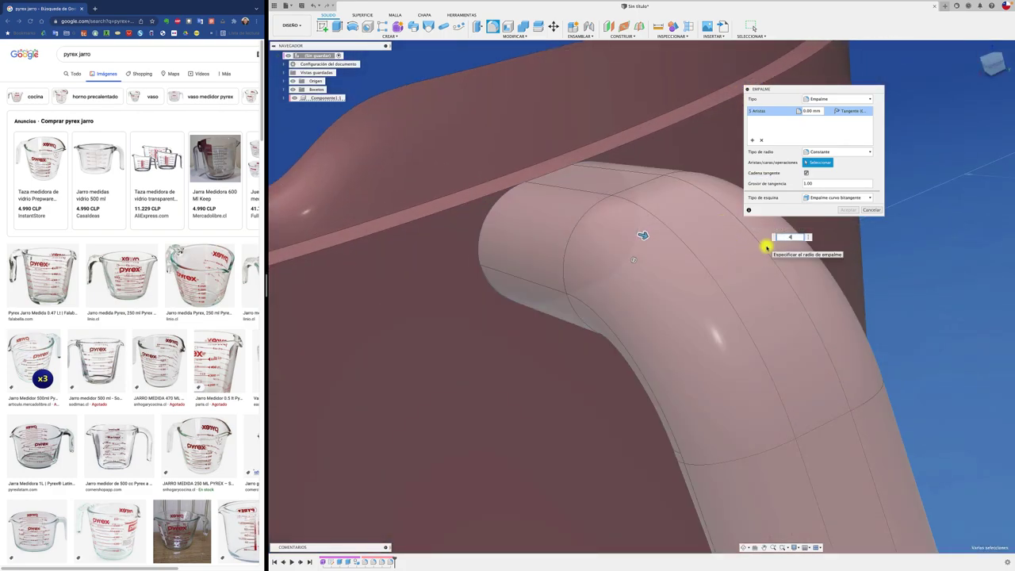
{"action": "scroll", "coordinate": [765, 244], "scroll_direction": "down", "scroll_amount": 5}
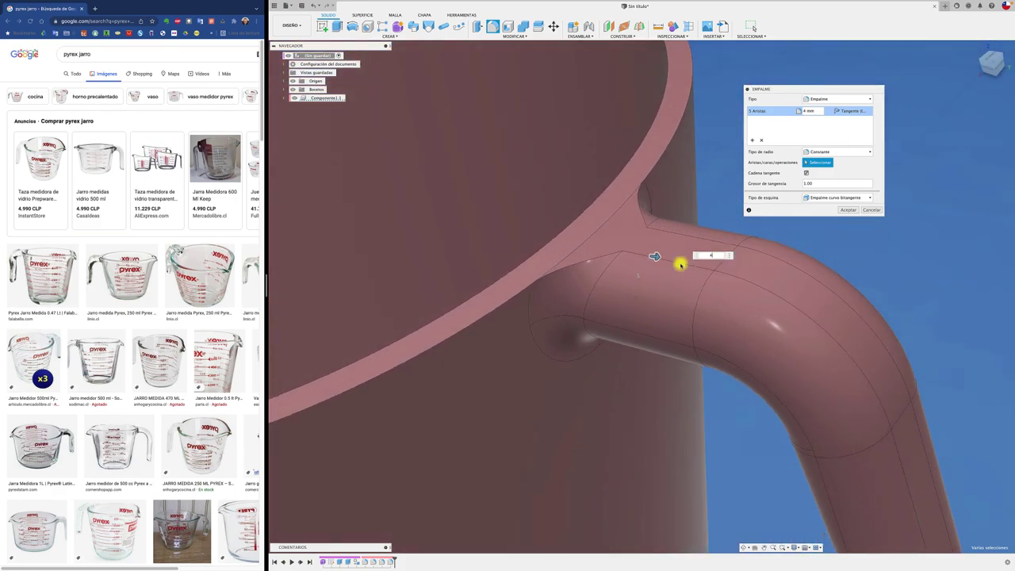
{"action": "scroll", "coordinate": [708, 262], "scroll_direction": "up", "scroll_amount": 3}
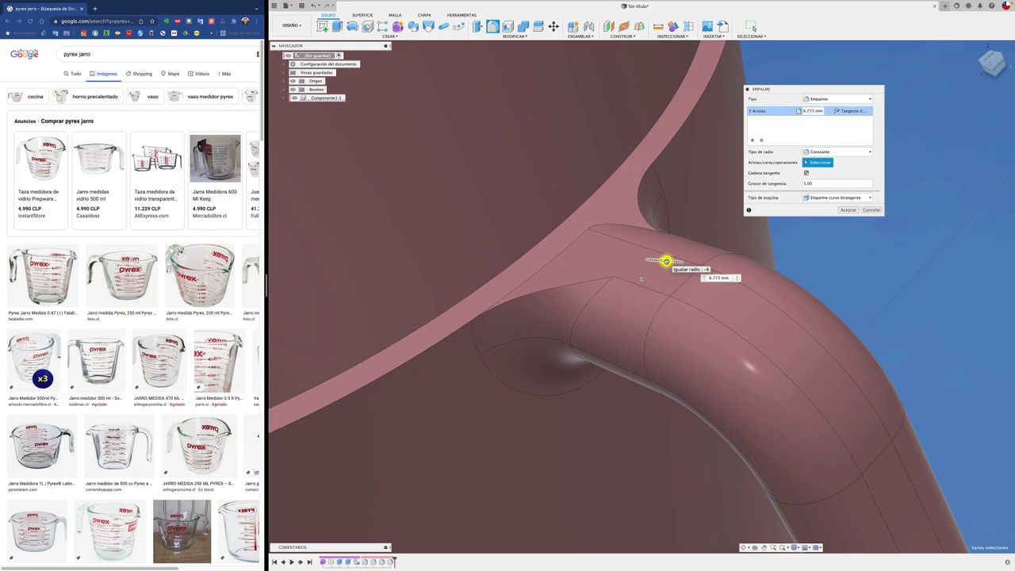
{"action": "left_click_drag", "start_coordinate": [658, 260], "coordinate": [655, 261]}
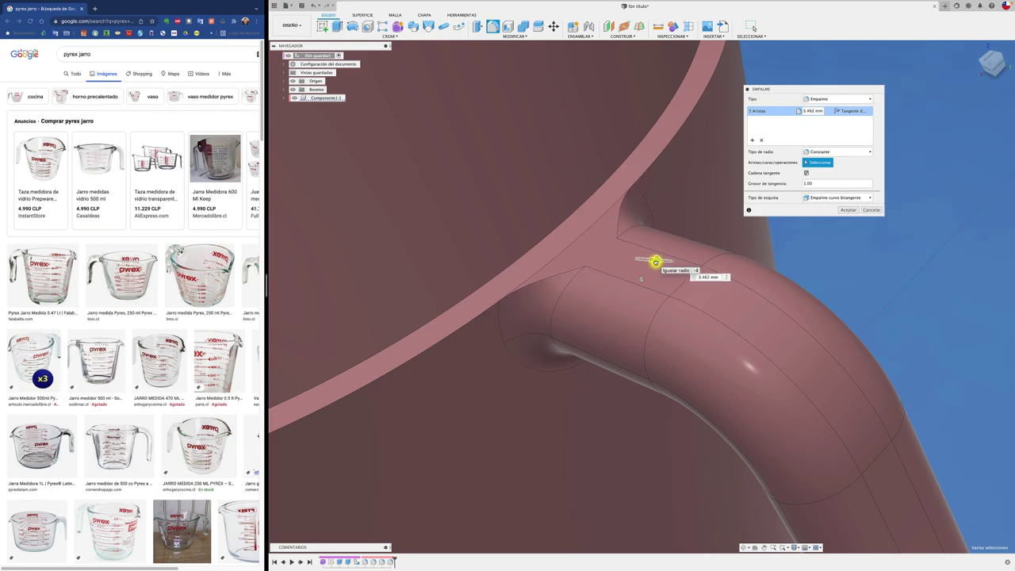
{"action": "scroll", "coordinate": [824, 215], "scroll_direction": "down", "scroll_amount": 1}
{"action": "left_click", "coordinate": [846, 210]}
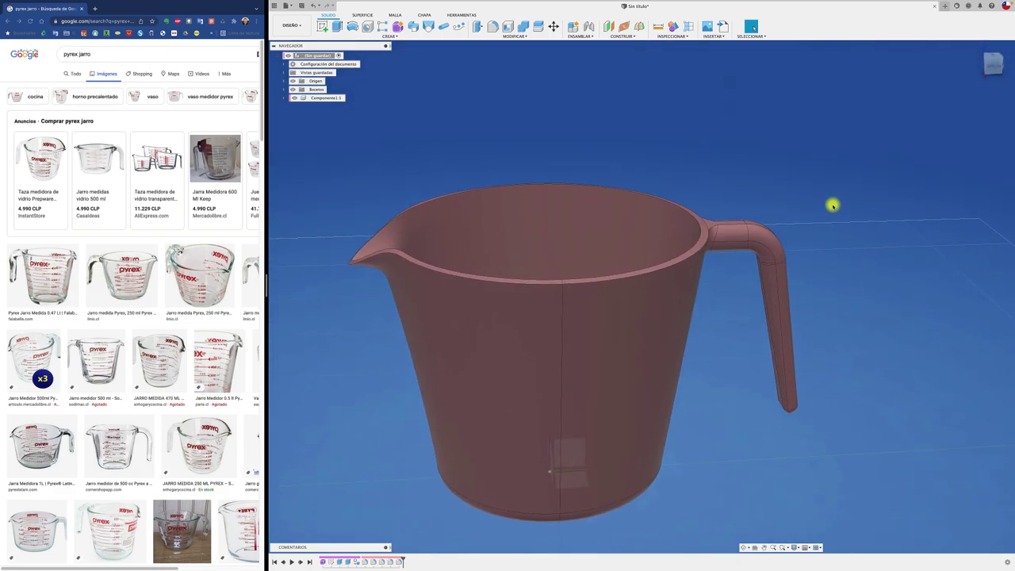
- Round the jug's rim edge with a 1 mm fillet
{"action": "left_click", "coordinate": [493, 27]}
{"action": "left_click", "coordinate": [446, 184]}
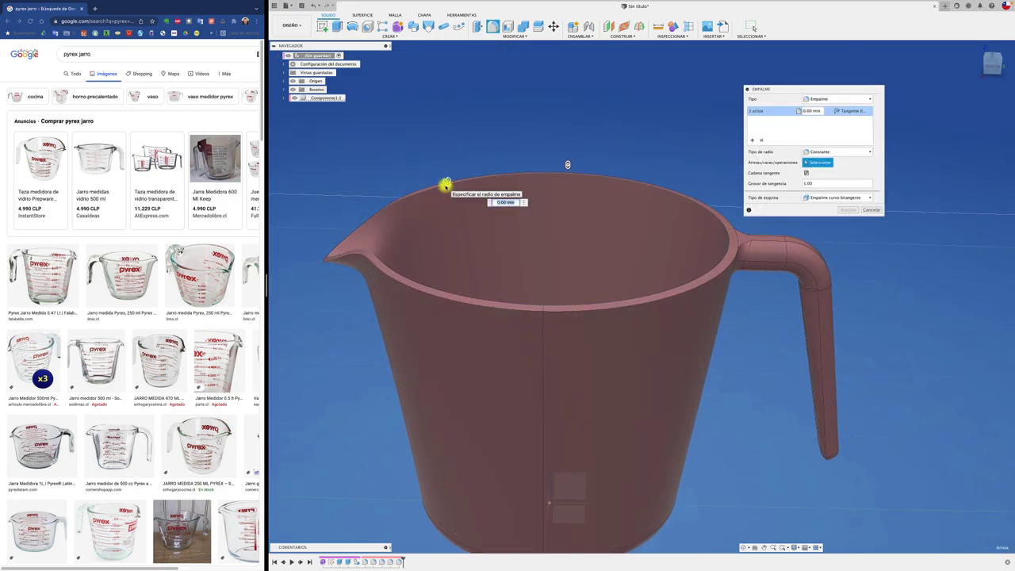
{"action": "type", "text": "1"}
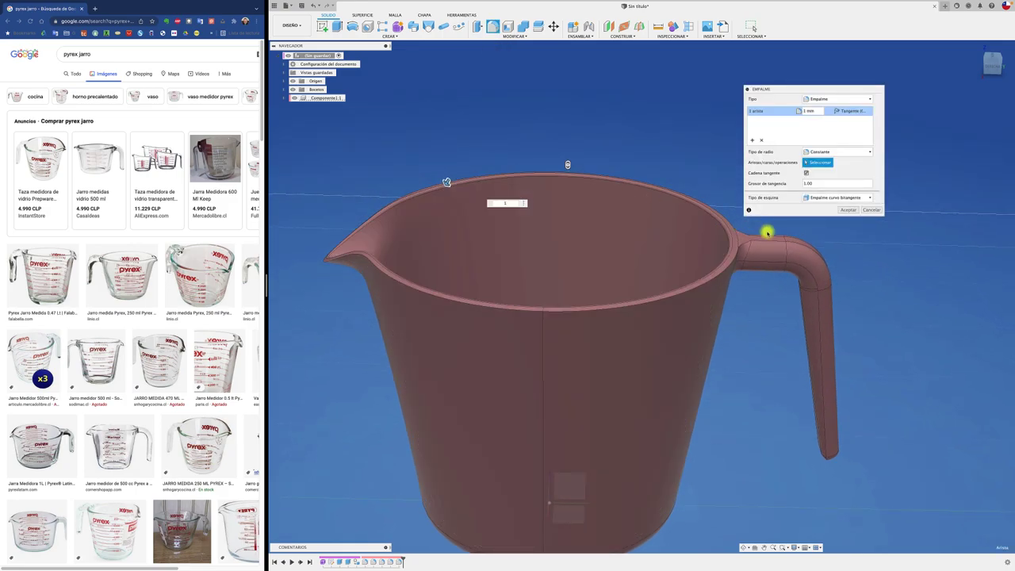
{"action": "left_click", "coordinate": [846, 210]}
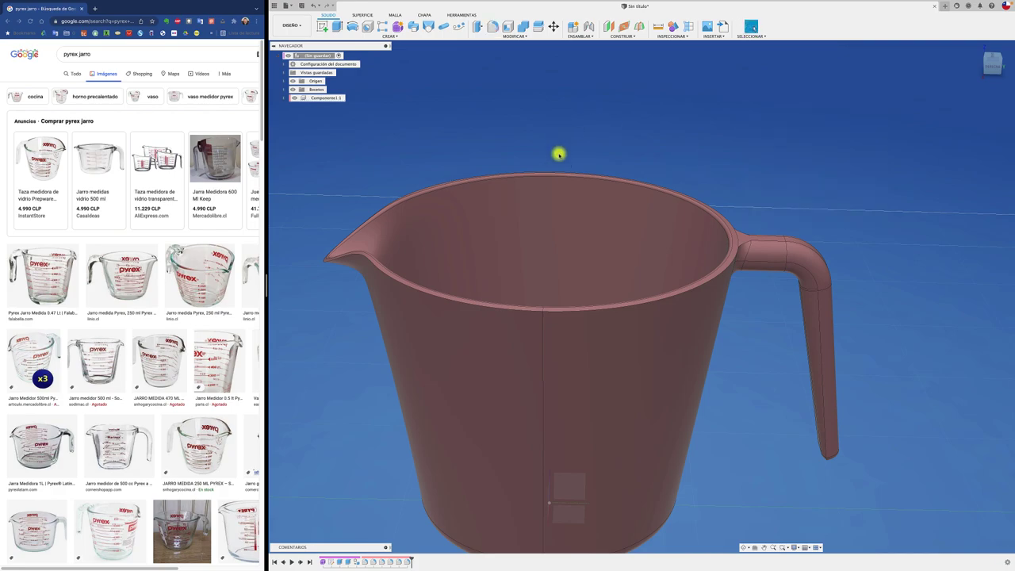
- Try a second 1 mm fillet on the rim edges, then cancel it after the error
{"action": "left_click", "coordinate": [493, 26]}
{"action": "left_click", "coordinate": [600, 309]}
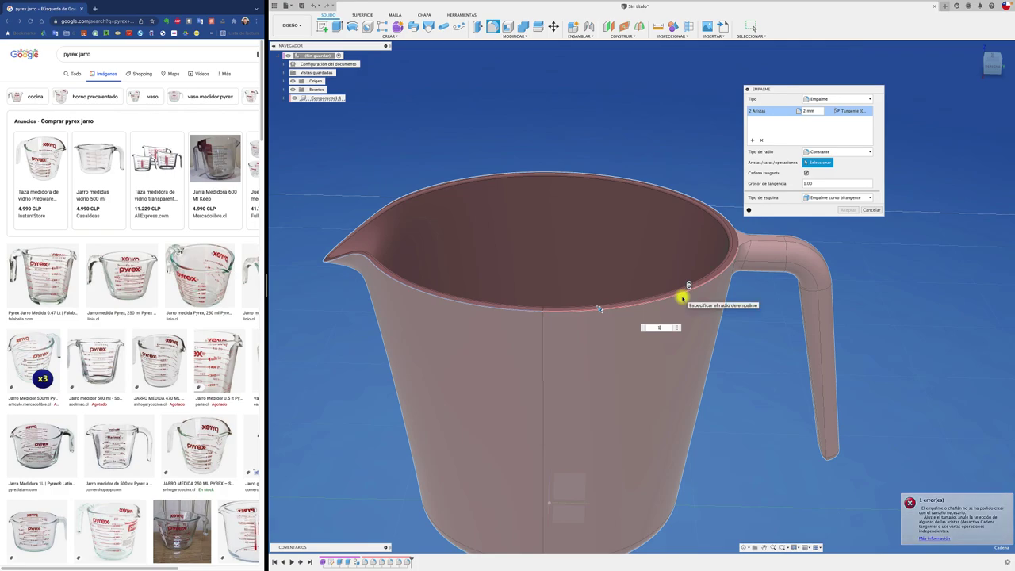
{"action": "type", "text": "1"}
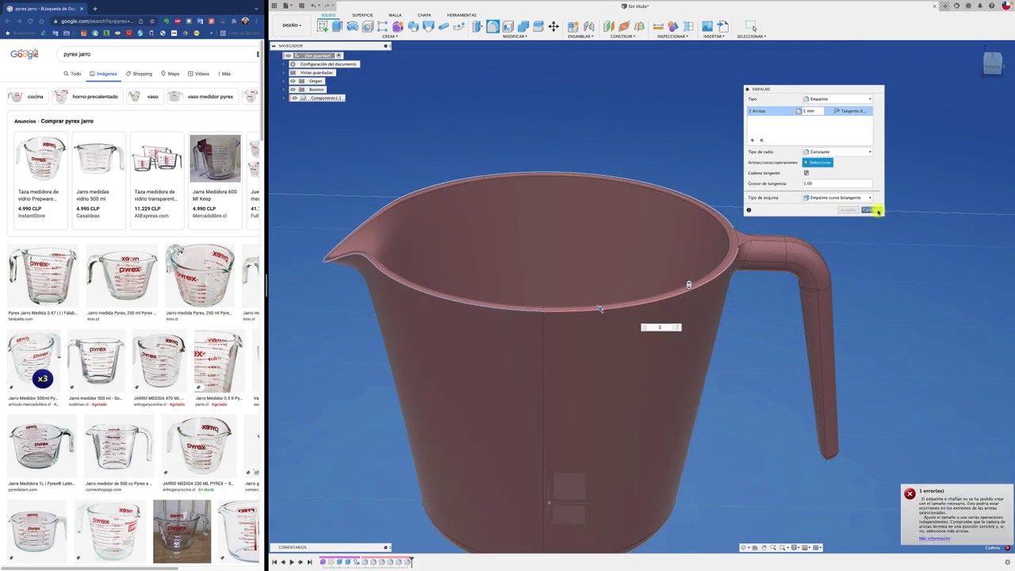
{"action": "left_click", "coordinate": [871, 210]}
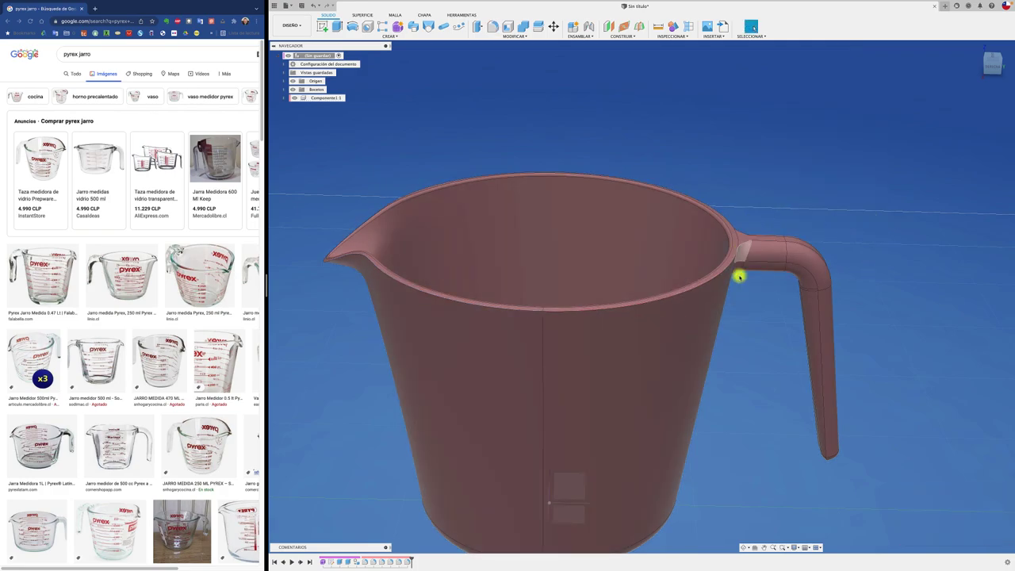
{"action": "scroll", "coordinate": [746, 306], "scroll_direction": "down", "scroll_amount": 3, "text": "shift"}
{"action": "scroll", "coordinate": [746, 306], "scroll_direction": "down", "scroll_amount": 3, "text": "shift"}
{"action": "scroll", "coordinate": [746, 306], "scroll_direction": "down", "scroll_amount": 2, "text": "shift"}
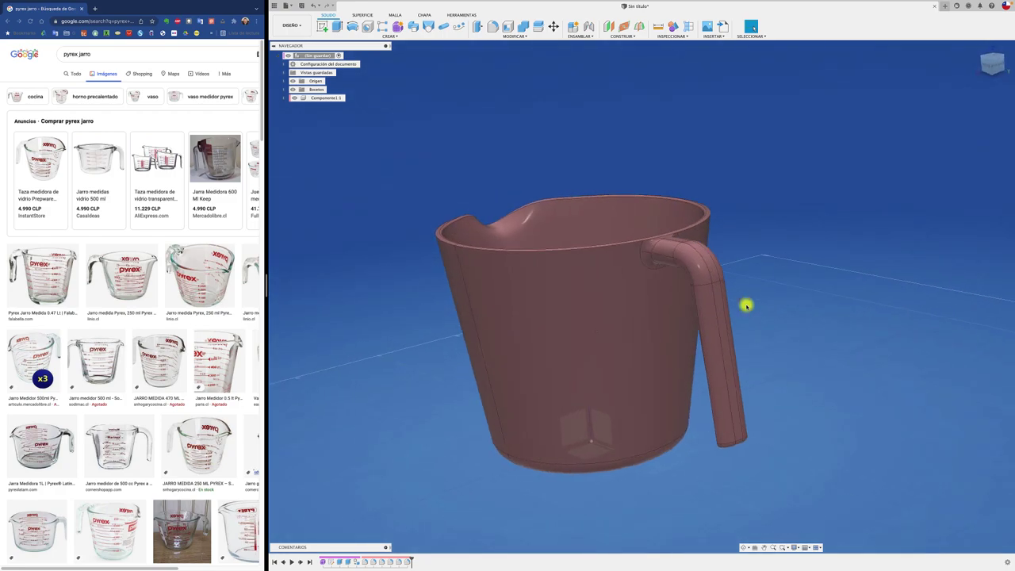
{"action": "scroll", "coordinate": [746, 306], "scroll_direction": "down", "scroll_amount": 3, "text": "shift"}
{"action": "scroll", "coordinate": [749, 325], "scroll_direction": "down", "scroll_amount": 3, "text": "shift"}
{"action": "scroll", "coordinate": [752, 346], "scroll_direction": "up", "scroll_amount": 3, "text": "shift"}
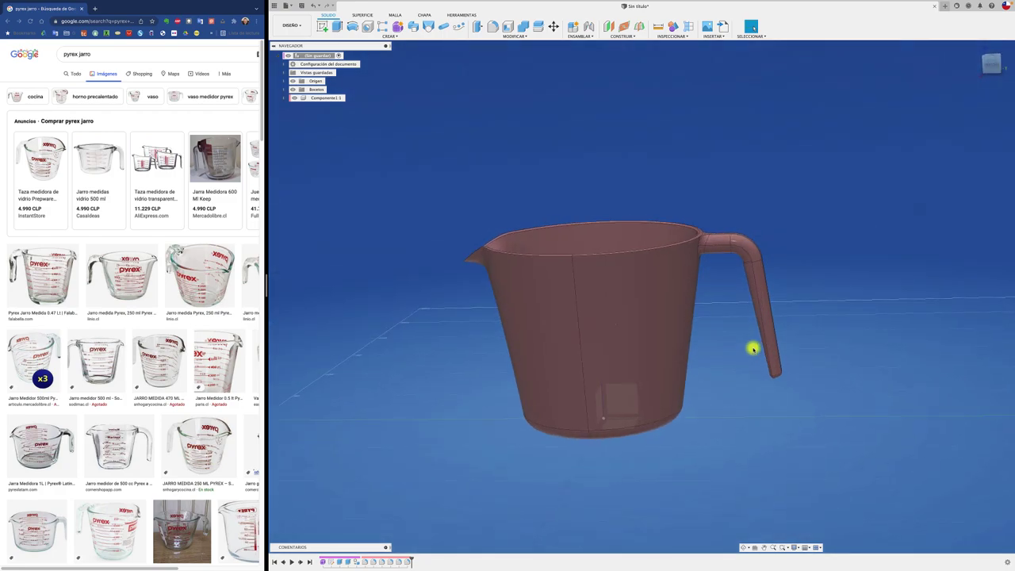
{"action": "scroll", "coordinate": [753, 349], "scroll_direction": "down", "scroll_amount": 5, "text": "shift"}
{"action": "scroll", "coordinate": [754, 348], "scroll_direction": "down", "scroll_amount": 3, "text": "shift"}
{"action": "scroll", "coordinate": [752, 347], "scroll_direction": "down", "scroll_amount": 2, "text": "shift"}
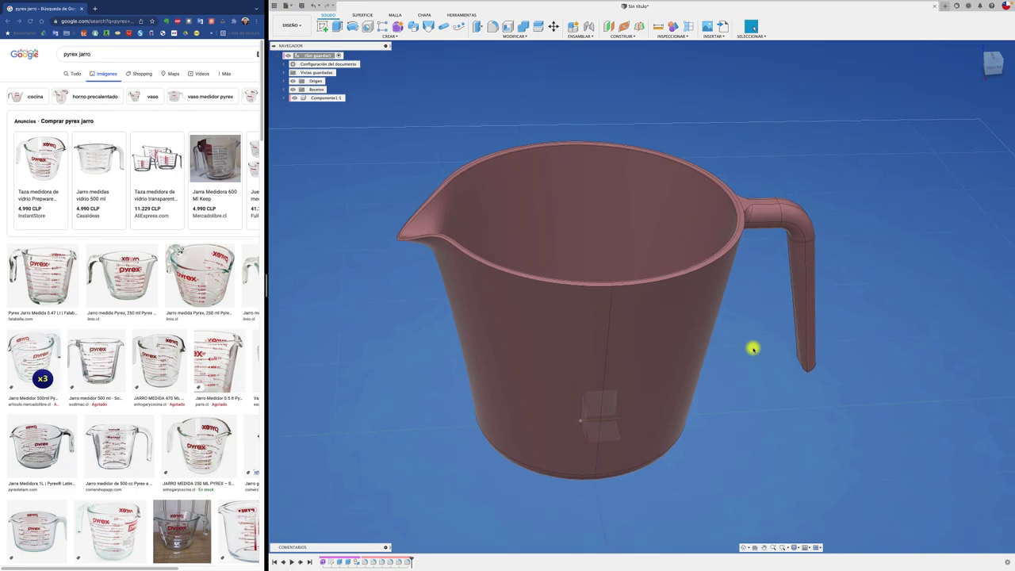
{"action": "scroll", "coordinate": [401, 297], "scroll_direction": "up", "scroll_amount": 3, "text": "shift"}
{"action": "scroll", "coordinate": [399, 299], "scroll_direction": "down", "scroll_amount": 2, "text": "shift"}
{"action": "scroll", "coordinate": [394, 362], "scroll_direction": "down", "scroll_amount": 2, "text": "shift"}
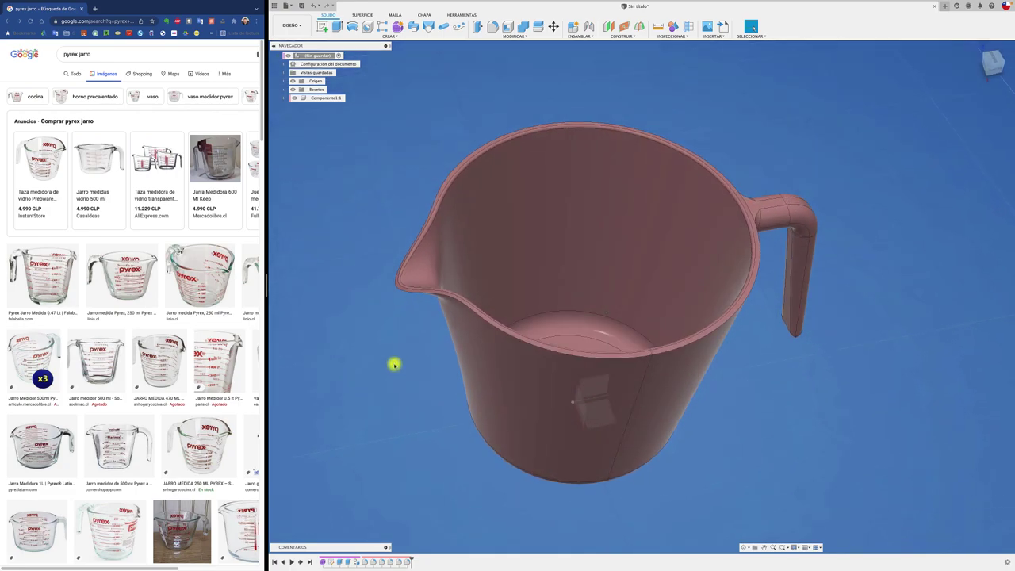
{"action": "scroll", "coordinate": [396, 334], "scroll_direction": "down", "scroll_amount": 2, "text": "shift"}
{"action": "scroll", "coordinate": [396, 335], "scroll_direction": "up", "scroll_amount": 3, "text": "shift"}
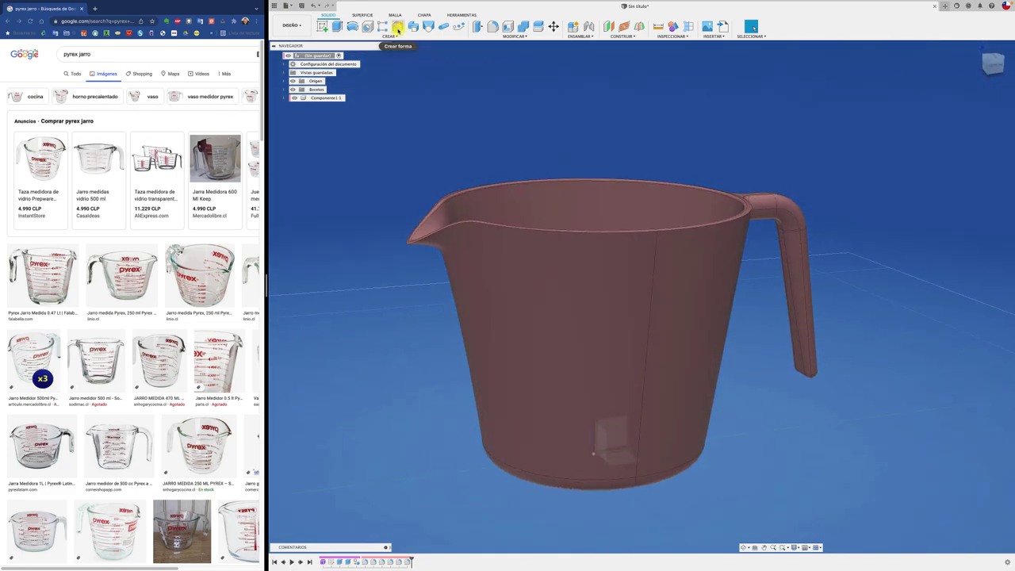
{"action": "scroll", "coordinate": [607, 120], "scroll_direction": "up", "scroll_amount": 2, "text": "shift"}
{"action": "scroll", "coordinate": [607, 121], "scroll_direction": "up", "scroll_amount": 2, "text": "shift"}
{"action": "scroll", "coordinate": [607, 120], "scroll_direction": "up", "scroll_amount": 3, "text": "shift"}
{"action": "scroll", "coordinate": [608, 121], "scroll_direction": "down", "scroll_amount": 2, "text": "shift"}
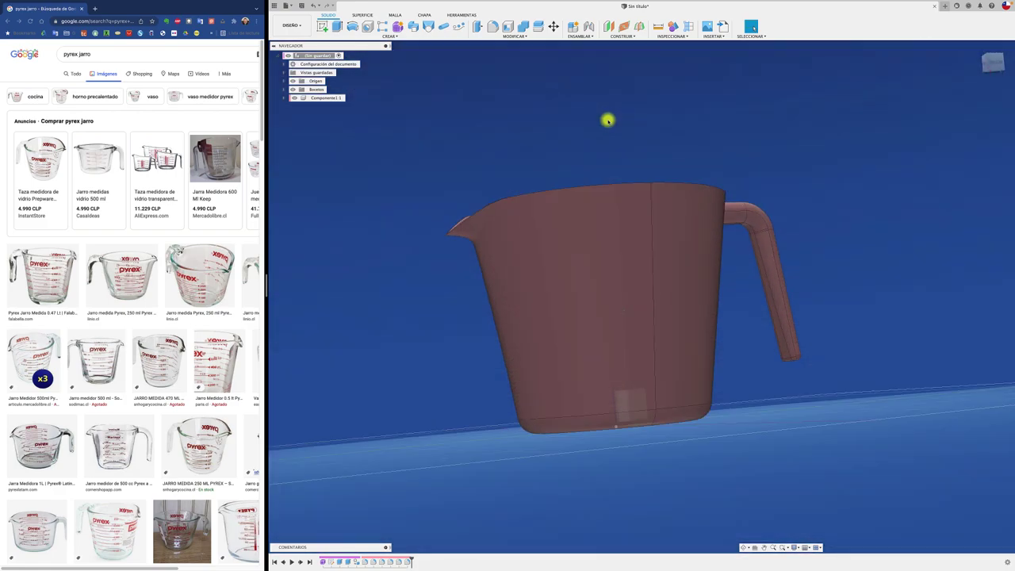
{"action": "scroll", "coordinate": [608, 120], "scroll_direction": "down", "scroll_amount": 2, "text": "shift"}
{"action": "scroll", "coordinate": [620, 114], "scroll_direction": "down", "scroll_amount": 2, "text": "shift"}
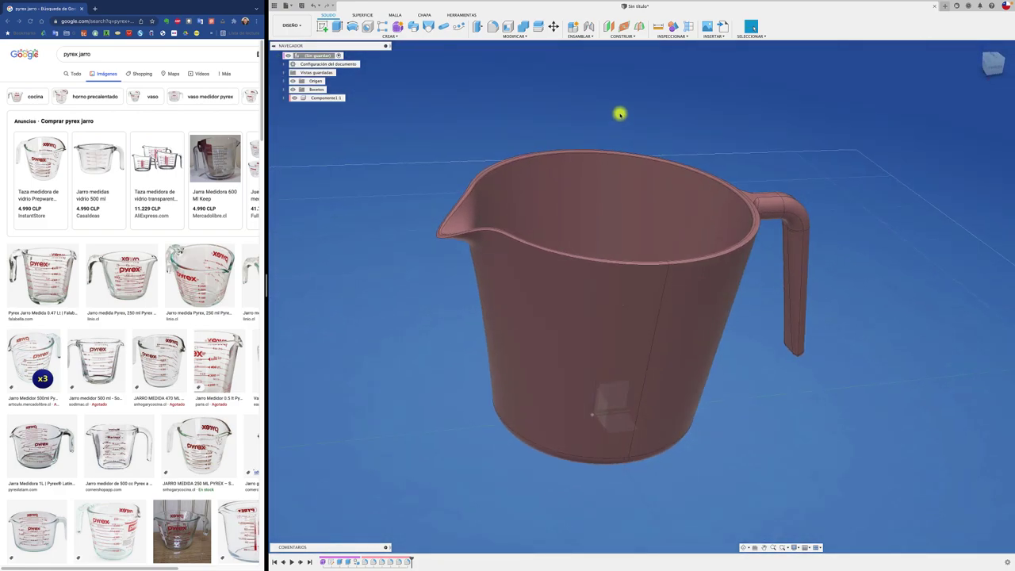
{"action": "scroll", "coordinate": [706, 116], "scroll_direction": "right", "scroll_amount": 2, "text": "shift"}
{"action": "scroll", "coordinate": [706, 116], "scroll_direction": "right", "scroll_amount": 2, "text": "shift"}
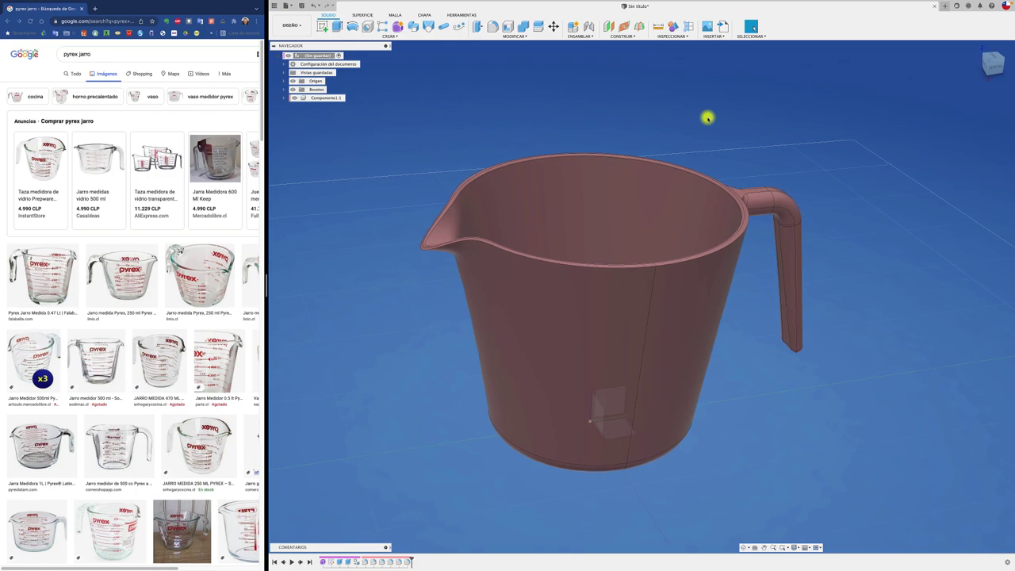
{"action": "middle_click_drag", "start_coordinate": [706, 118], "coordinate": [715, 120], "text": "shift"}
{"action": "scroll", "coordinate": [920, 192], "scroll_direction": "right", "scroll_amount": 2, "text": "shift"}
{"action": "scroll", "coordinate": [918, 190], "scroll_direction": "down", "scroll_amount": 2, "text": "shift"}
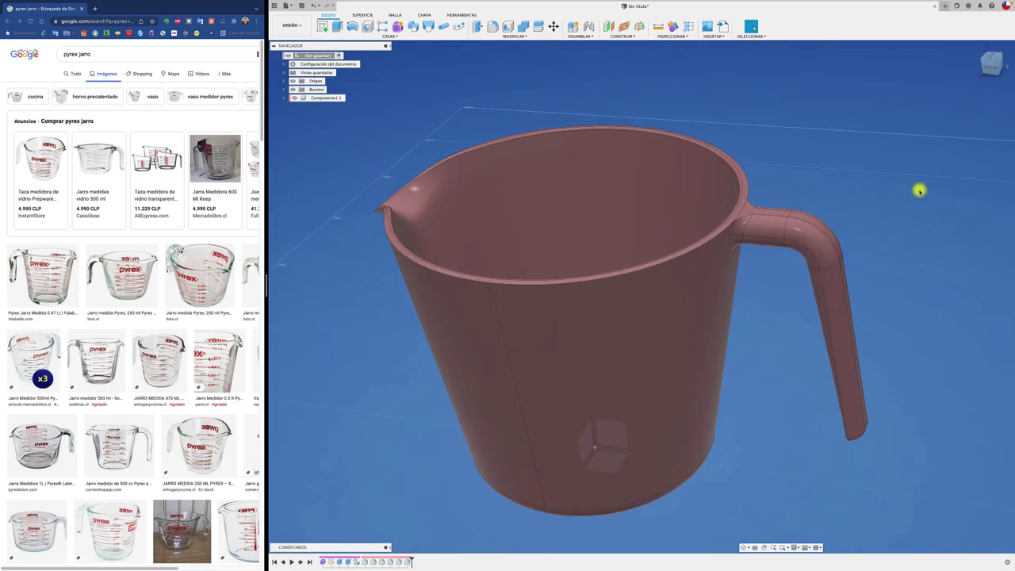
{"action": "scroll", "coordinate": [794, 226], "scroll_direction": "up", "scroll_amount": 2}
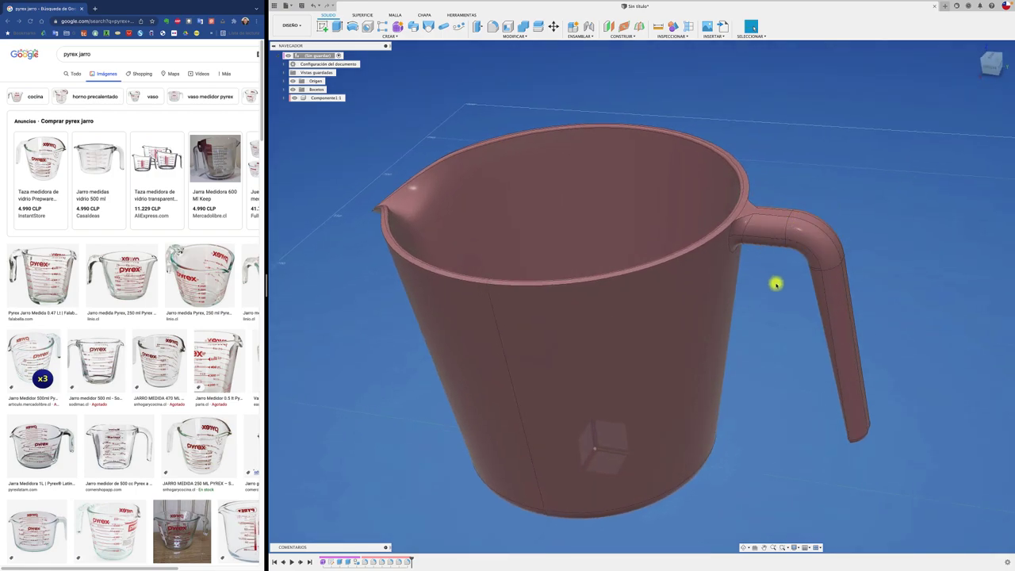
{"action": "scroll", "coordinate": [775, 284], "scroll_direction": "up", "scroll_amount": 3, "text": "shift"}
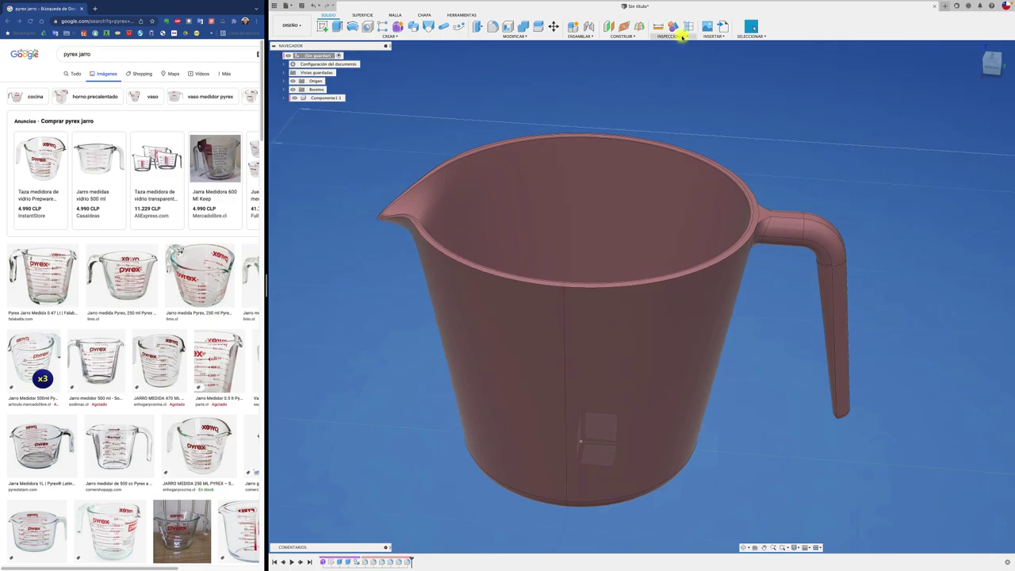
- Apply Zebra Analysis (Análisis cebra) to the jug body and inspect the handle joint up close
{"action": "left_click", "coordinate": [682, 36]}
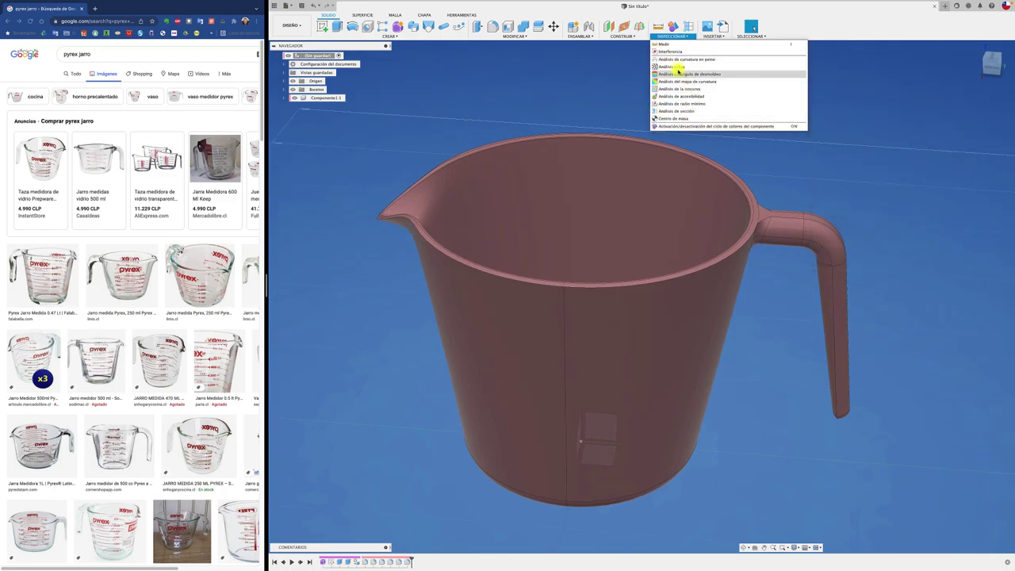
{"action": "left_click", "coordinate": [676, 67]}
{"action": "left_click", "coordinate": [770, 229]}
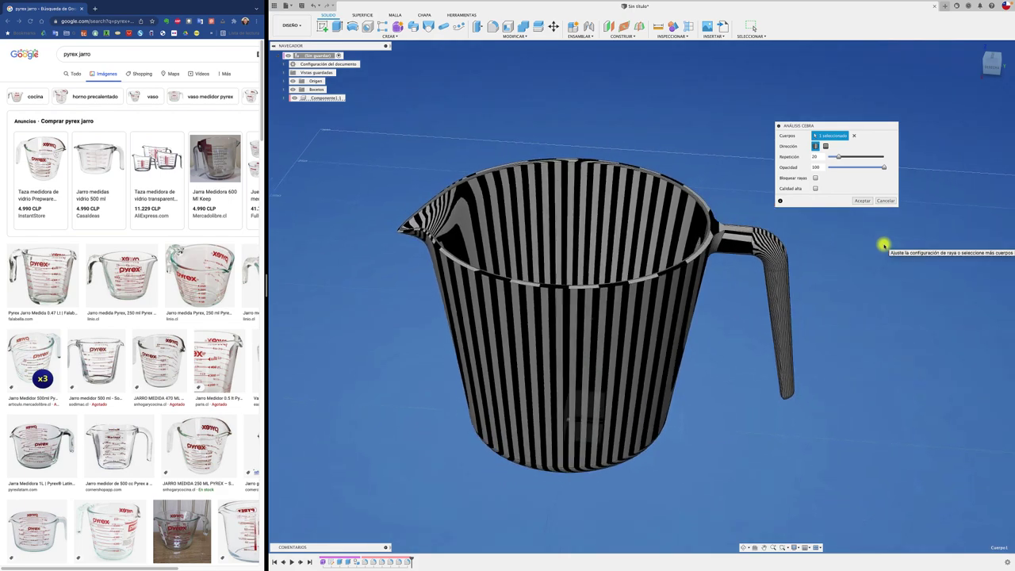
{"action": "scroll", "coordinate": [835, 247], "scroll_direction": "up", "scroll_amount": 3}
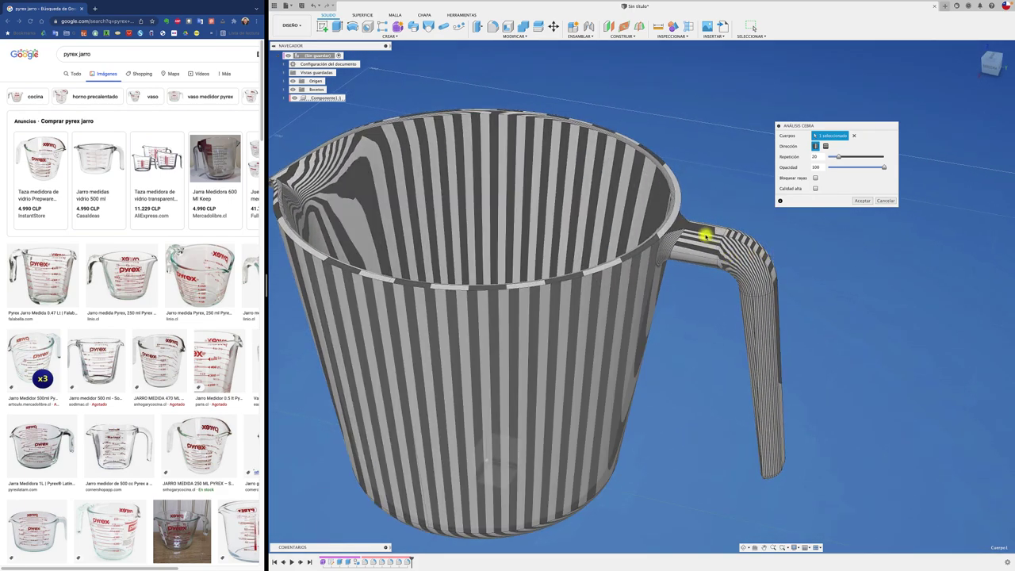
{"action": "scroll", "coordinate": [672, 248], "scroll_direction": "up", "scroll_amount": 2}
{"action": "scroll", "coordinate": [677, 233], "scroll_direction": "up", "scroll_amount": 3}
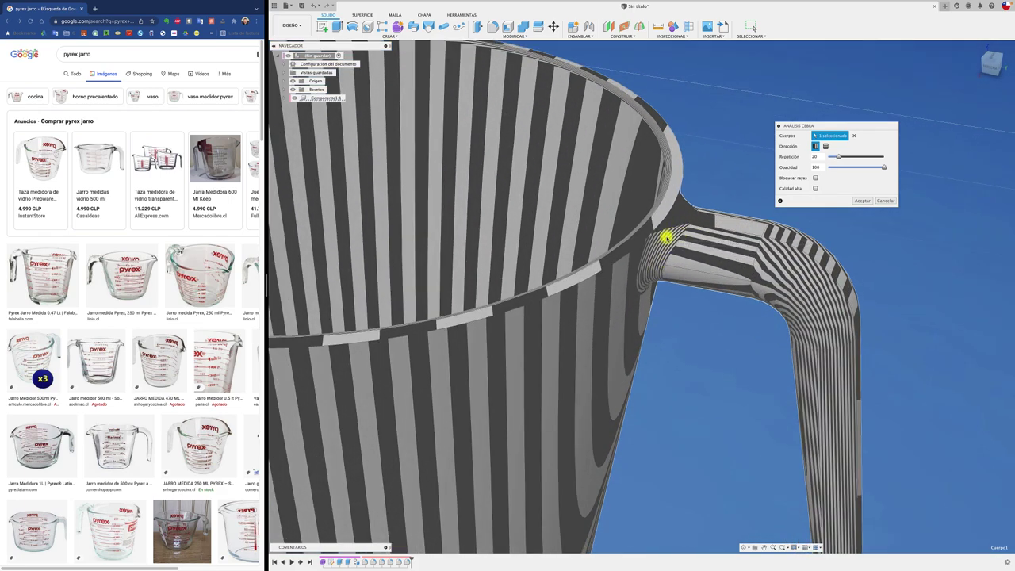
{"action": "scroll", "coordinate": [683, 250], "scroll_direction": "down", "scroll_amount": 2}
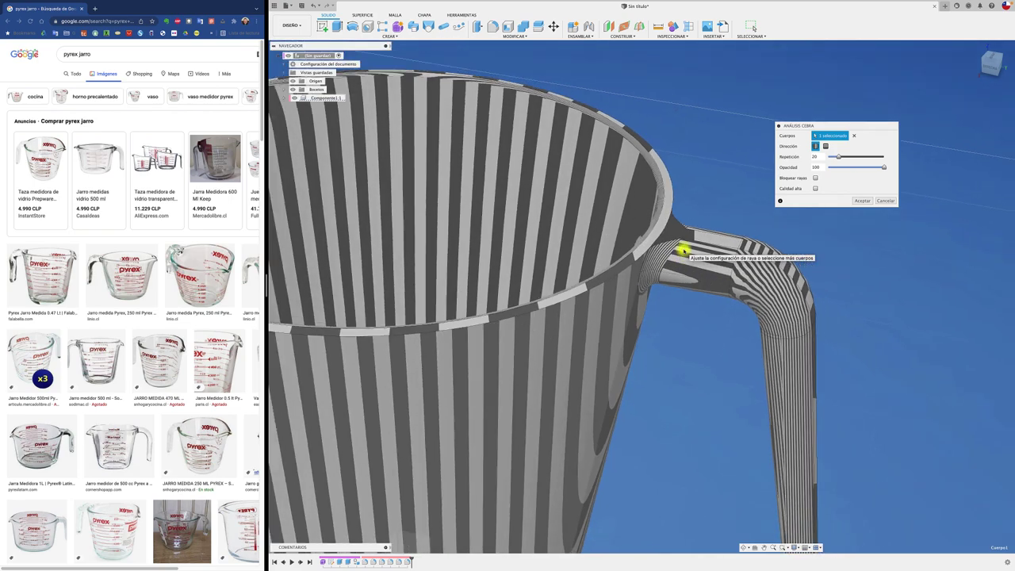
{"action": "scroll", "coordinate": [682, 251], "scroll_direction": "down", "scroll_amount": 2}
{"action": "scroll", "coordinate": [683, 251], "scroll_direction": "down", "scroll_amount": 1}
{"action": "scroll", "coordinate": [682, 251], "scroll_direction": "down", "scroll_amount": 1}
{"action": "scroll", "coordinate": [683, 251], "scroll_direction": "down", "scroll_amount": 1}
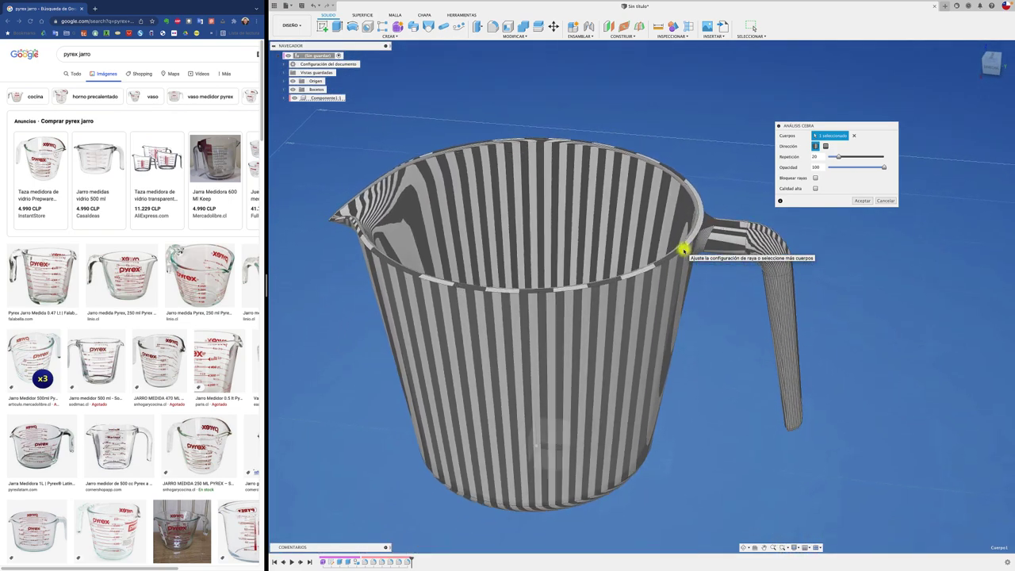
{"action": "scroll", "coordinate": [683, 250], "scroll_direction": "down", "scroll_amount": 1}
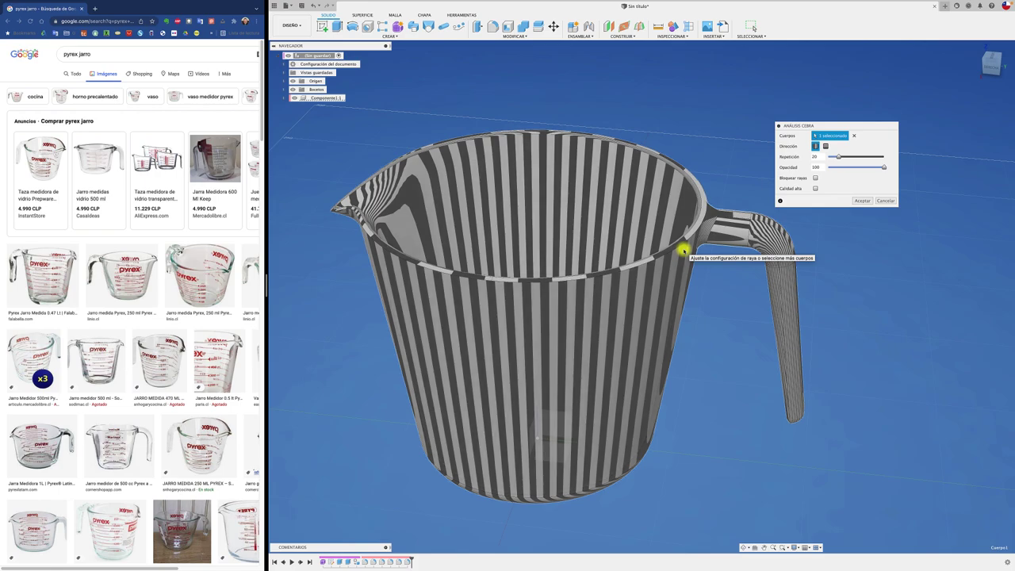
{"action": "scroll", "coordinate": [683, 250], "scroll_direction": "up", "scroll_amount": 1}
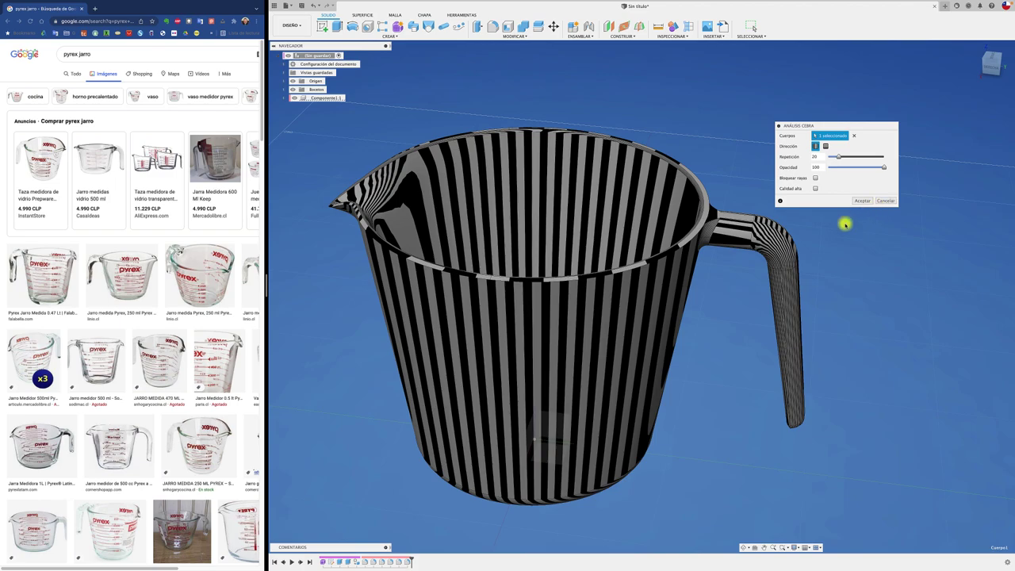
- Accept the Zebra Analysis to close it and view the plain shaded jug again
{"action": "left_click", "coordinate": [887, 202]}
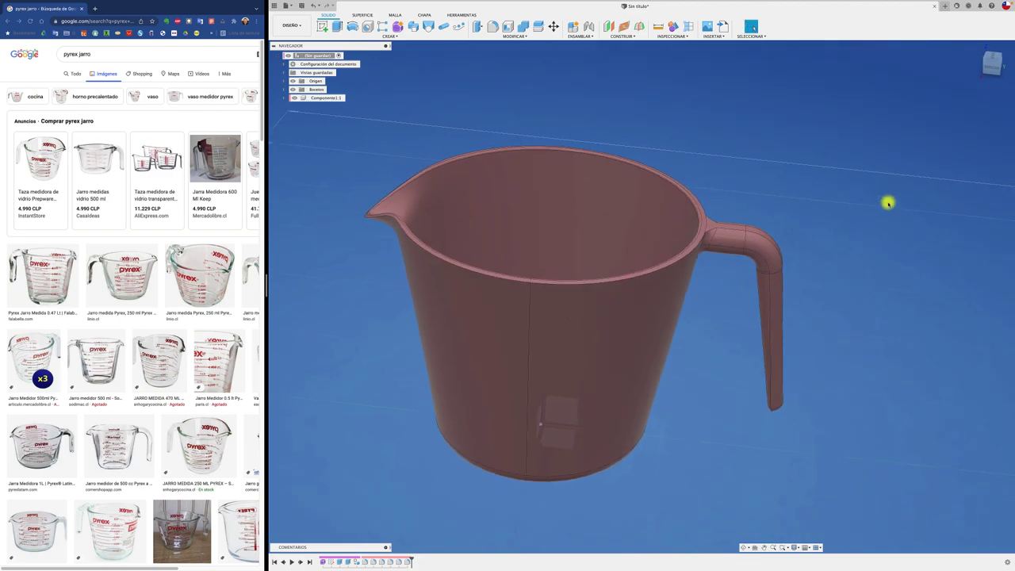
{"action": "scroll", "coordinate": [887, 202], "scroll_direction": "down", "scroll_amount": 2, "text": "shift"}
{"action": "scroll", "coordinate": [887, 202], "scroll_direction": "down", "scroll_amount": 2, "text": "shift"}
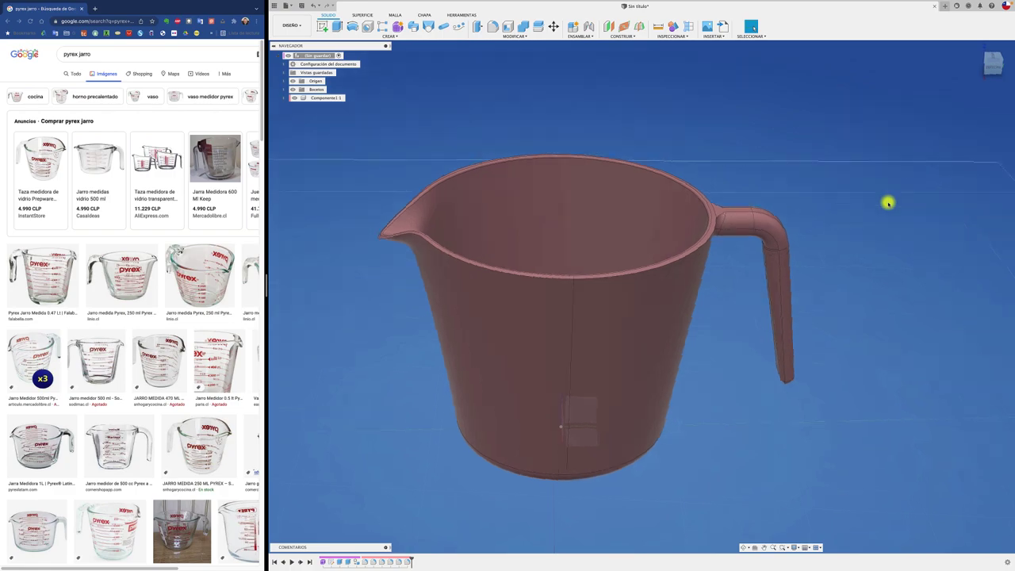
{"action": "scroll", "coordinate": [886, 202], "scroll_direction": "down", "scroll_amount": 2, "text": "shift"}
{"action": "scroll", "coordinate": [887, 203], "scroll_direction": "down", "scroll_amount": 2, "text": "shift"}
{"action": "scroll", "coordinate": [886, 204], "scroll_direction": "down", "scroll_amount": 2, "text": "shift"}
{"action": "scroll", "coordinate": [887, 204], "scroll_direction": "down", "scroll_amount": 2, "text": "shift"}
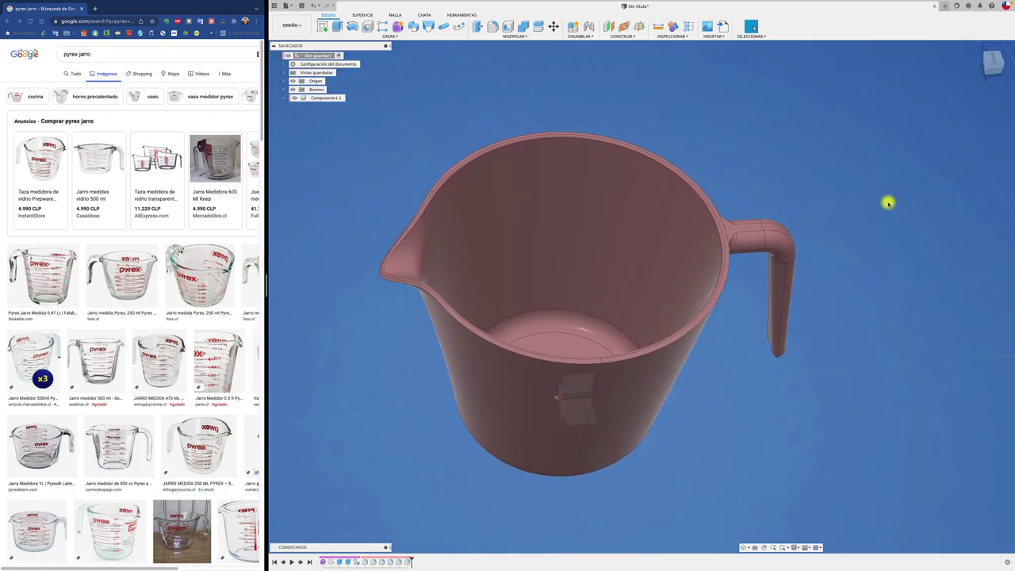